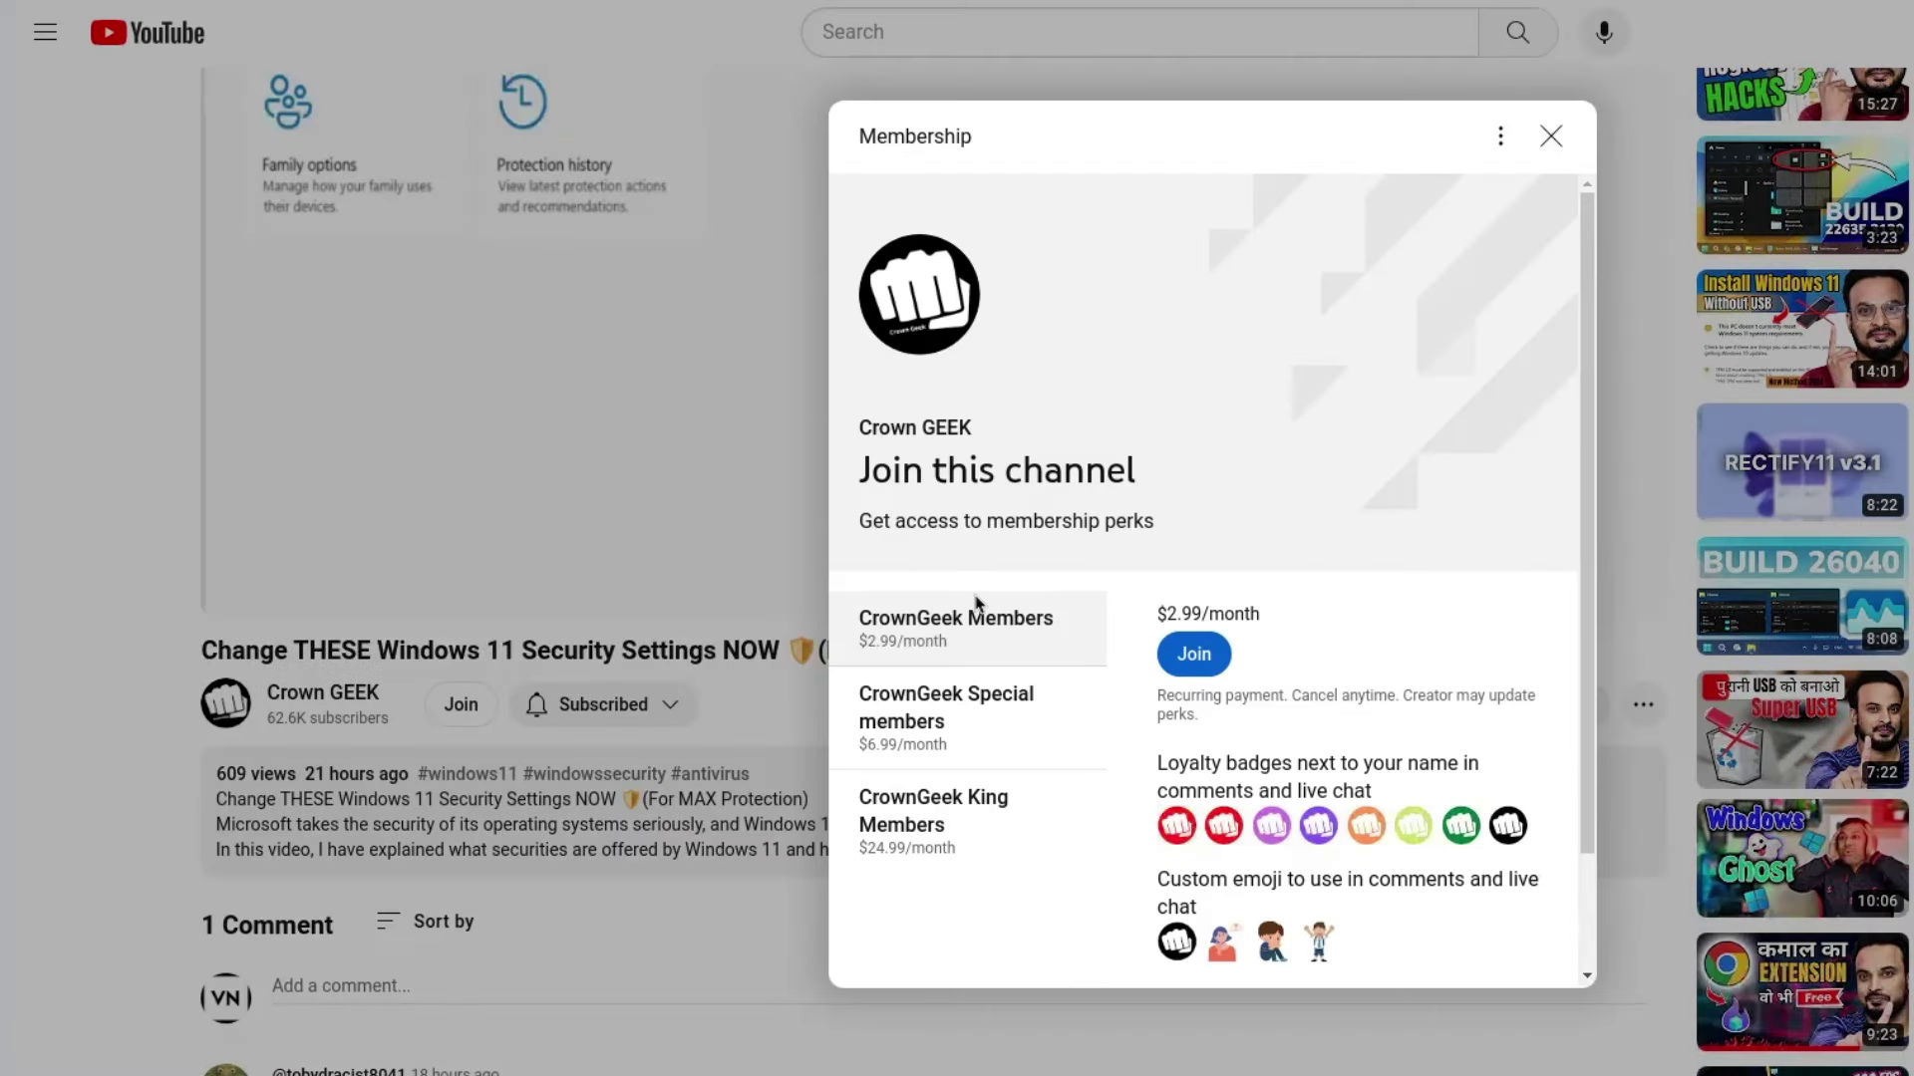
# - Browse the CrownGeek Special, King and Members membership tiers and their perks
pyautogui.click(944, 726)
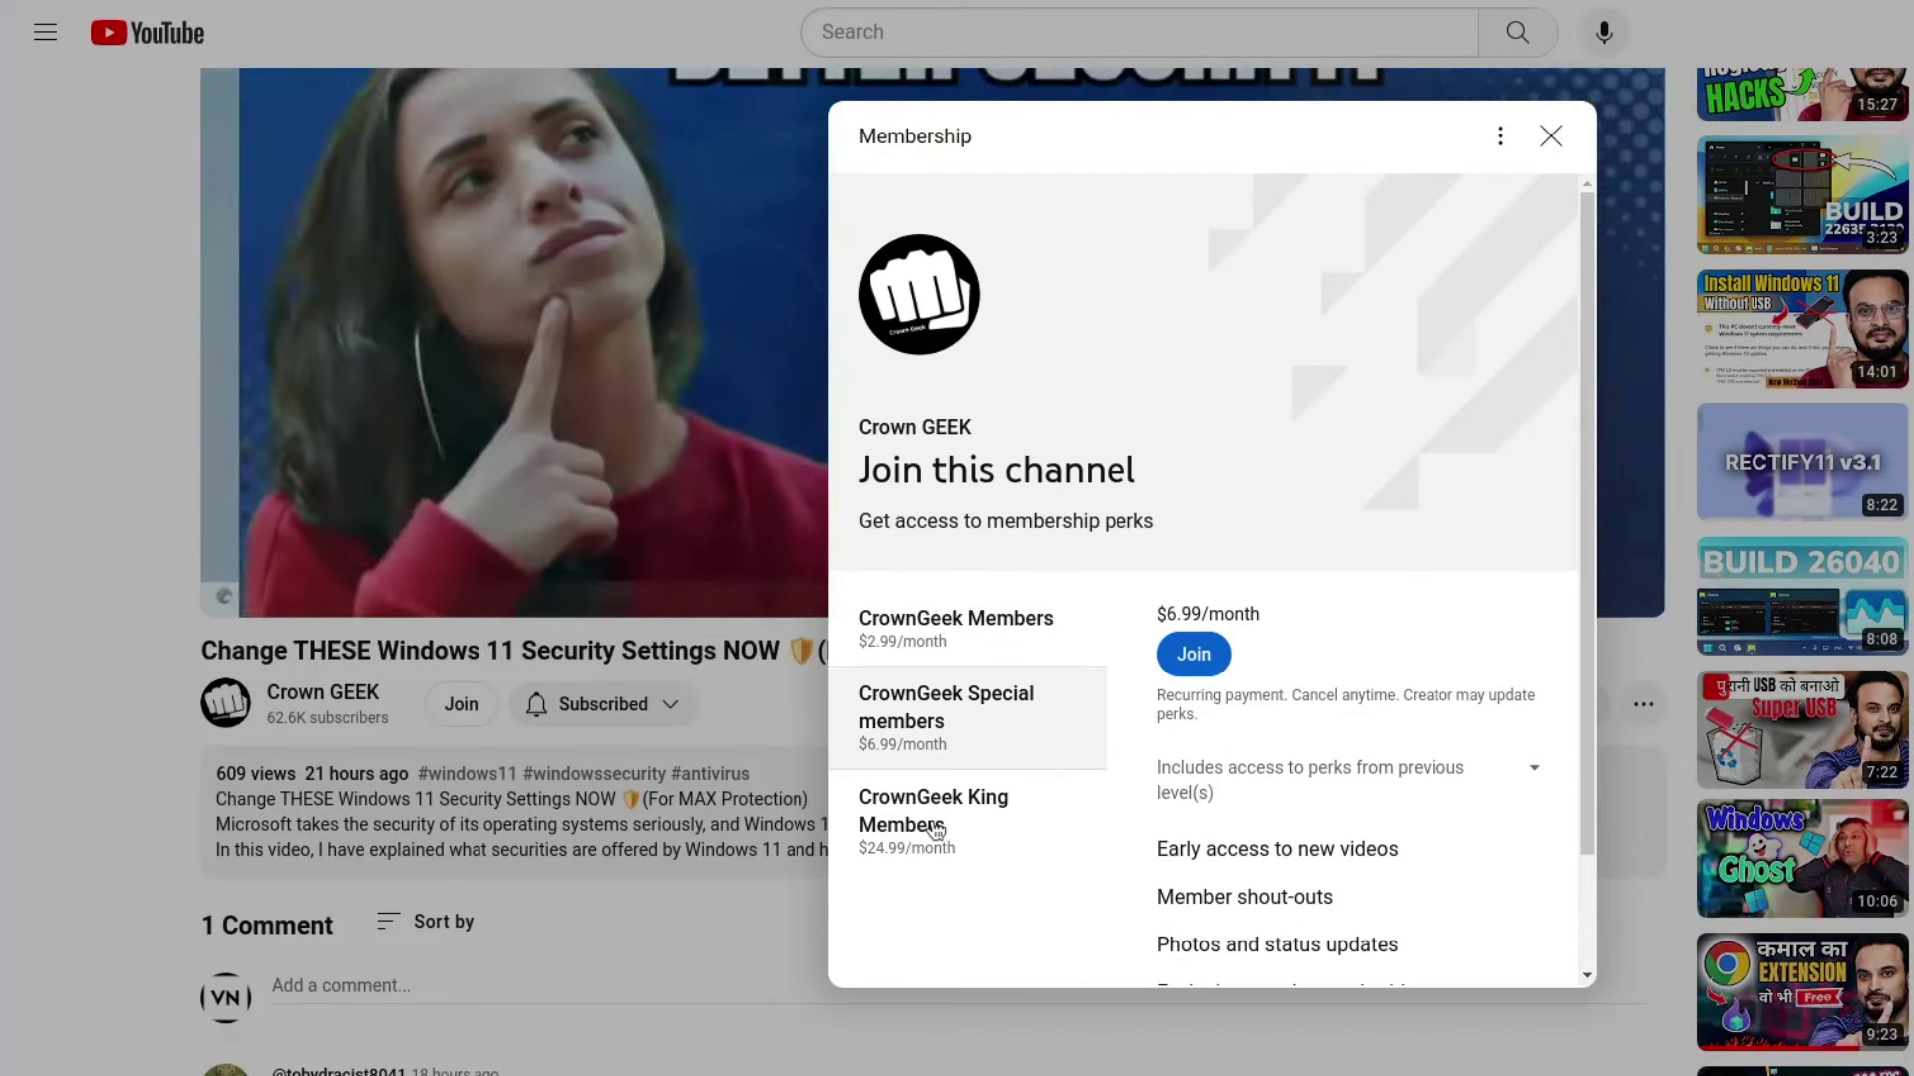
pyautogui.click(933, 811)
pyautogui.scroll(-2, 1245, 757)
pyautogui.moveTo(1157, 767); pyautogui.dragTo(1286, 777)
pyautogui.moveTo(1146, 816); pyautogui.dragTo(1481, 813)
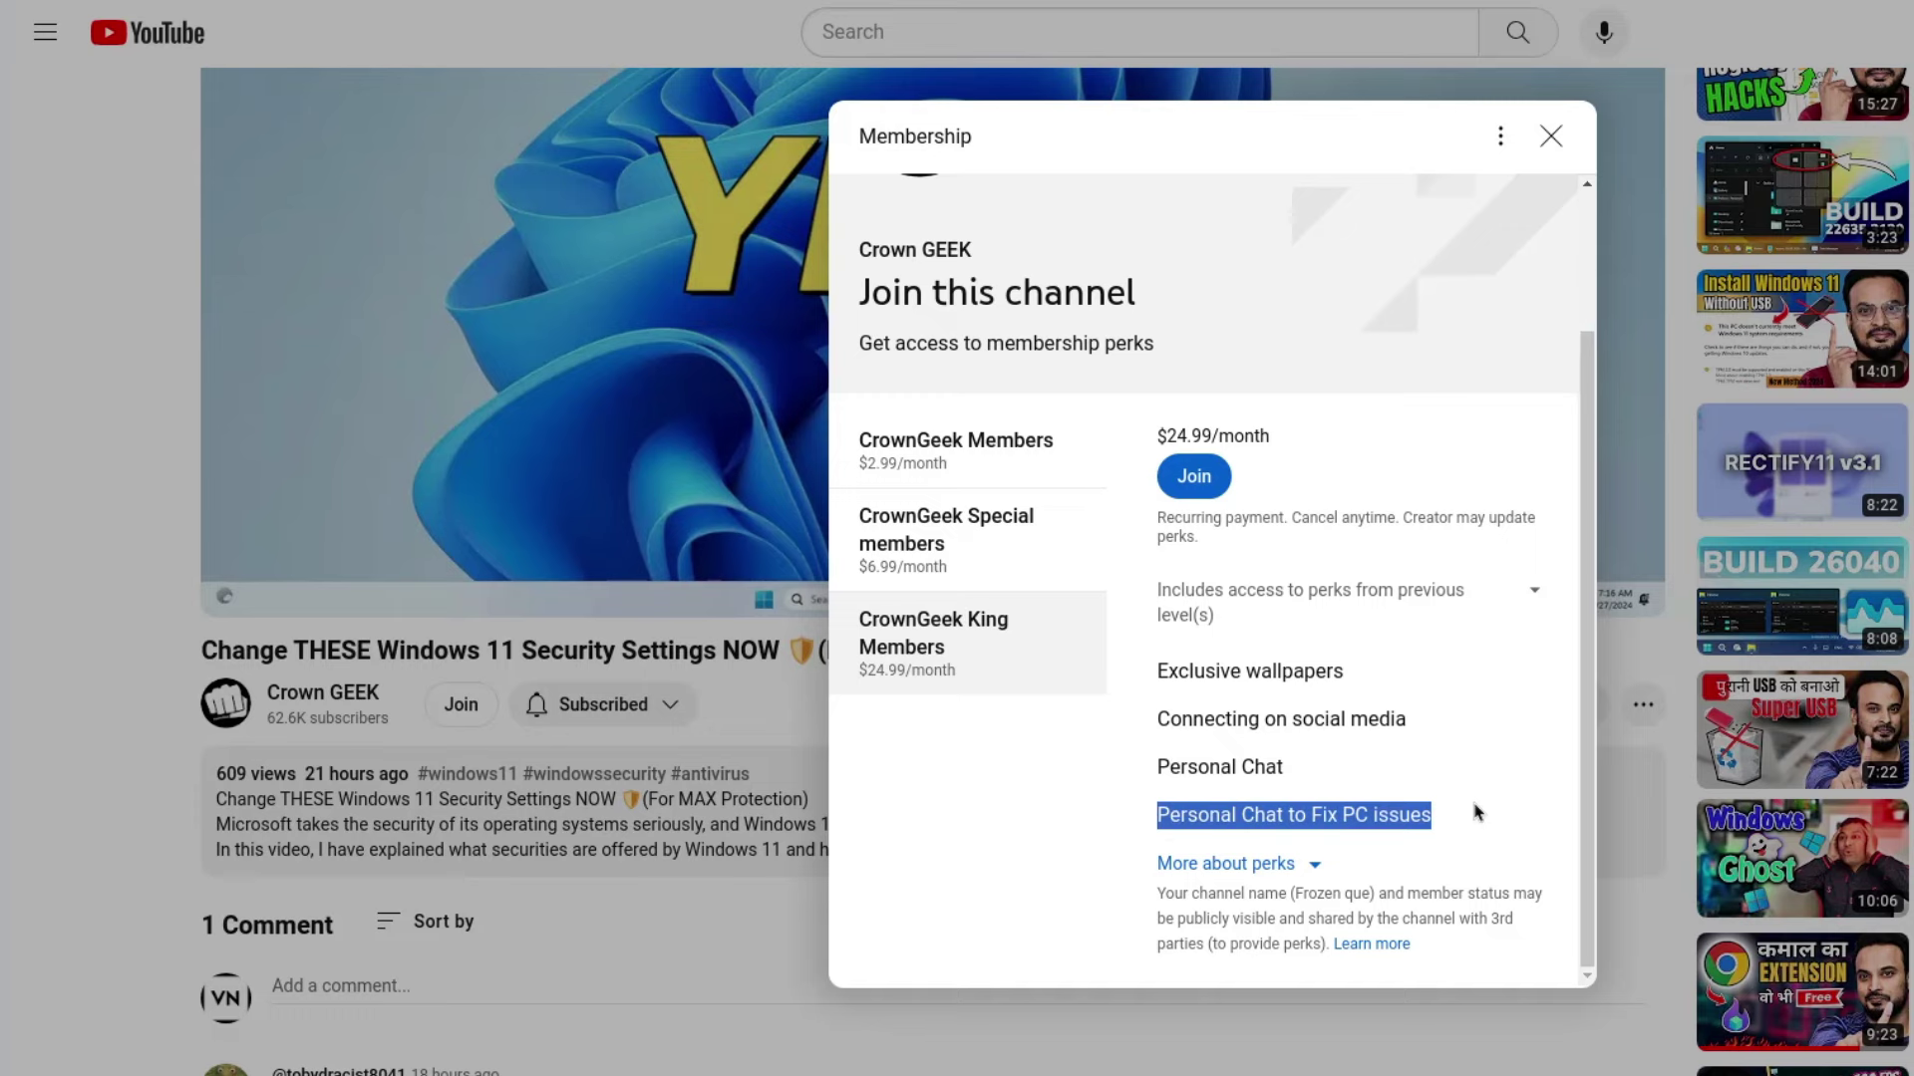
pyautogui.click(1480, 813)
pyautogui.click(977, 507)
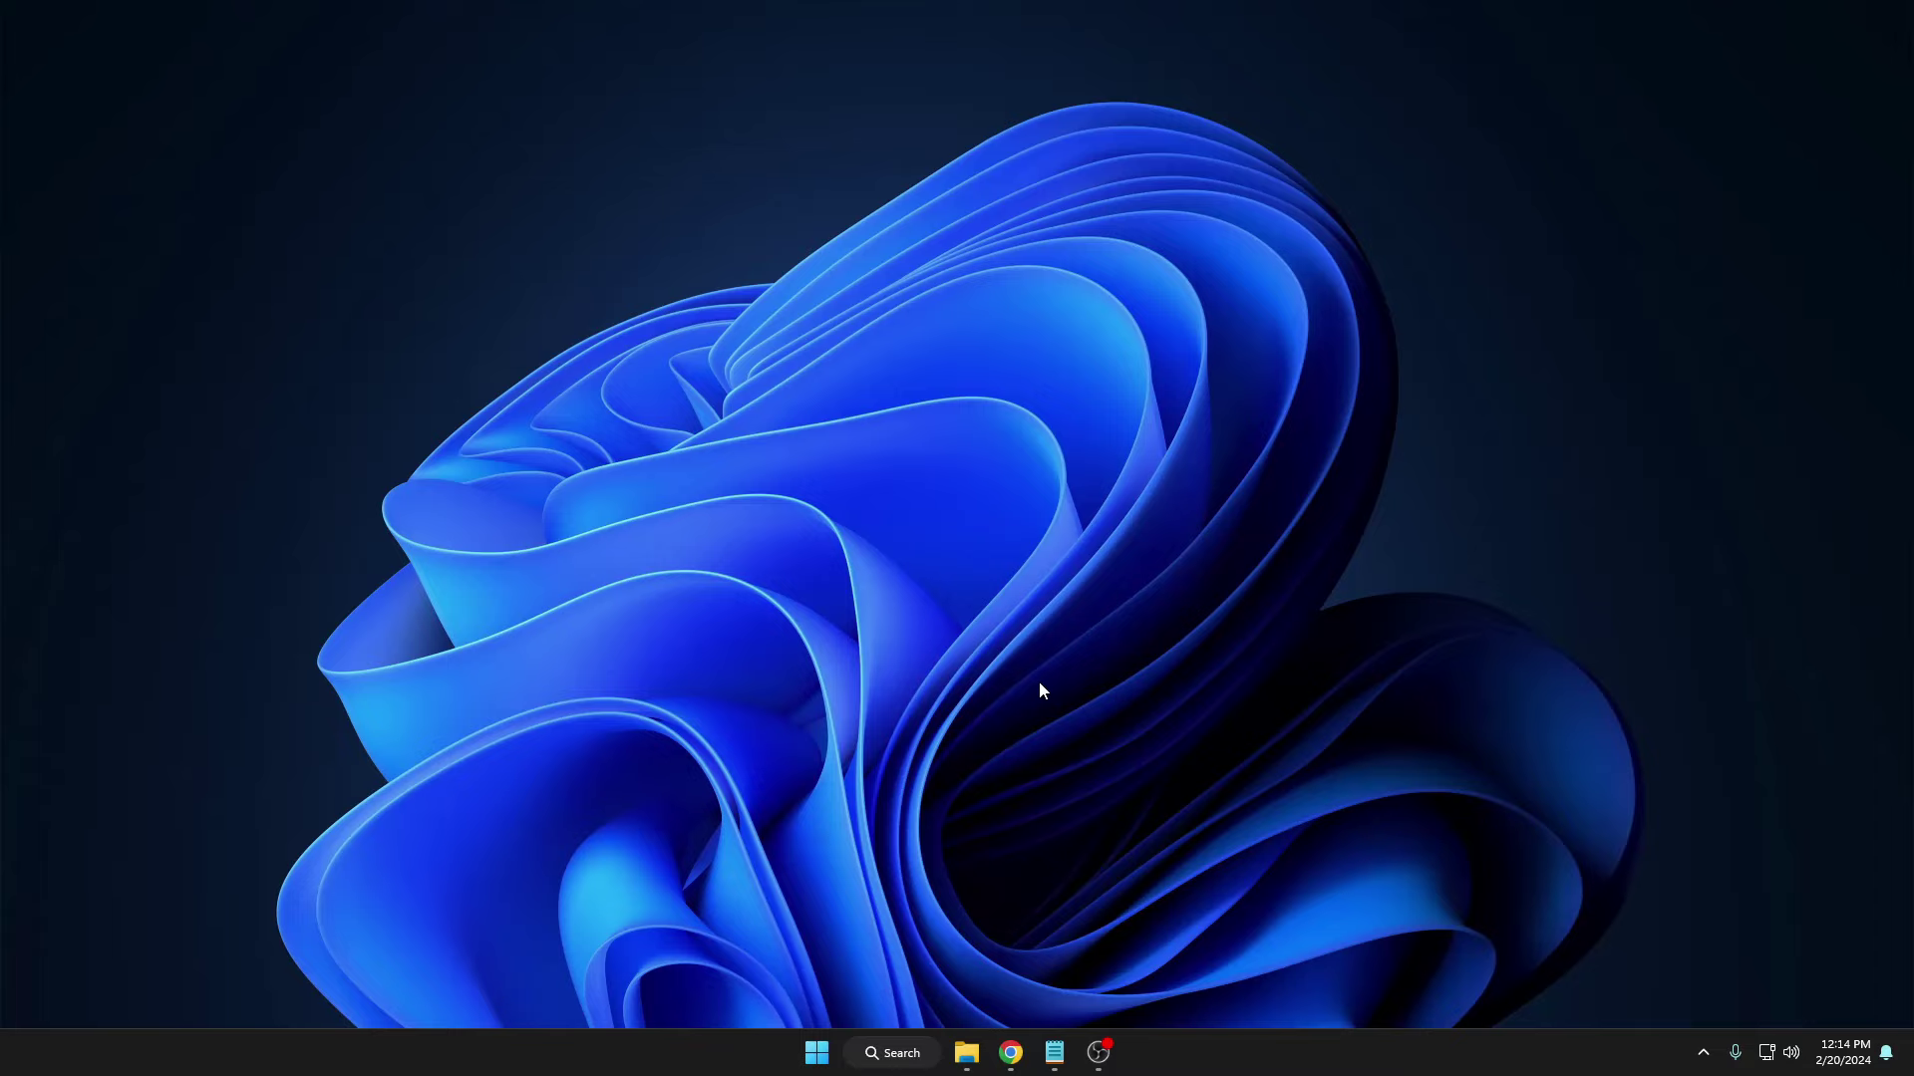
# - Download ventoy-1.0.97-windows.zip via ventoy.net's Downloads page and SourceForge
pyautogui.click(1011, 1053)
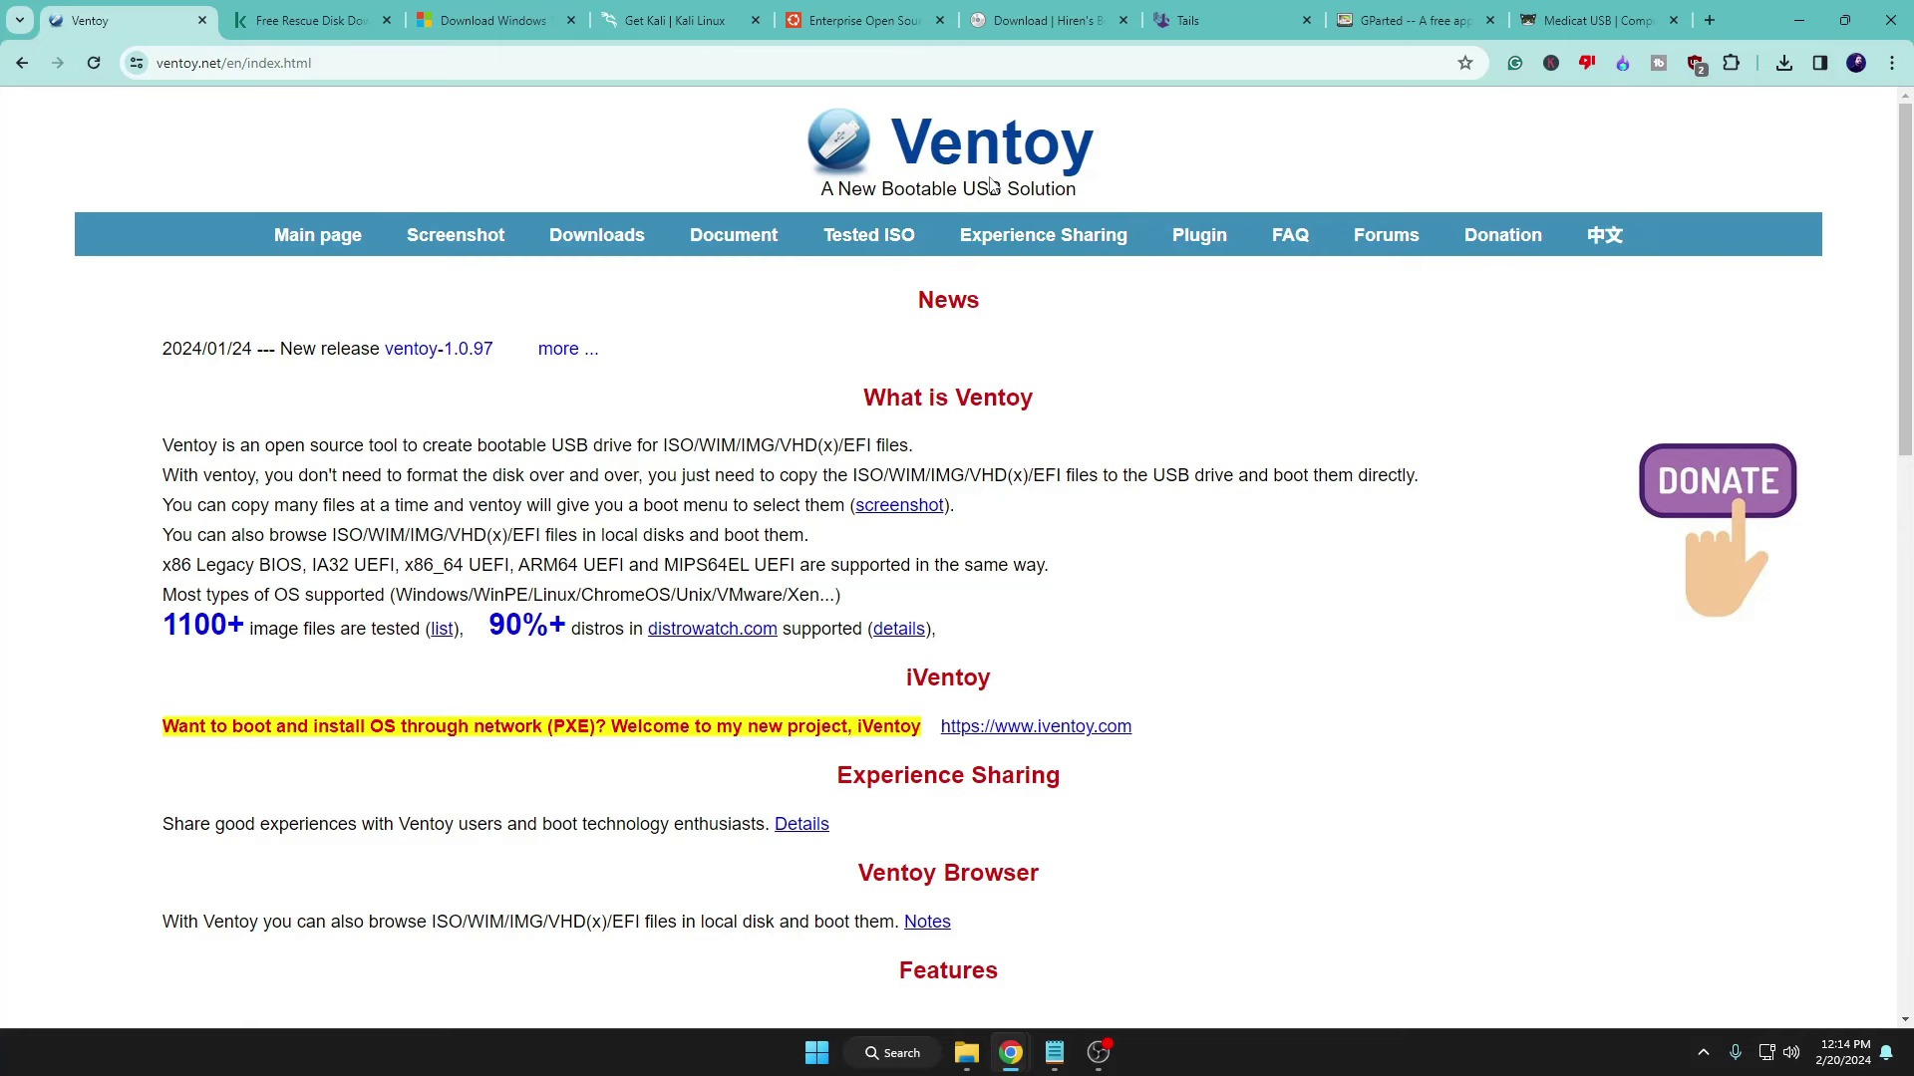
pyautogui.click(601, 246)
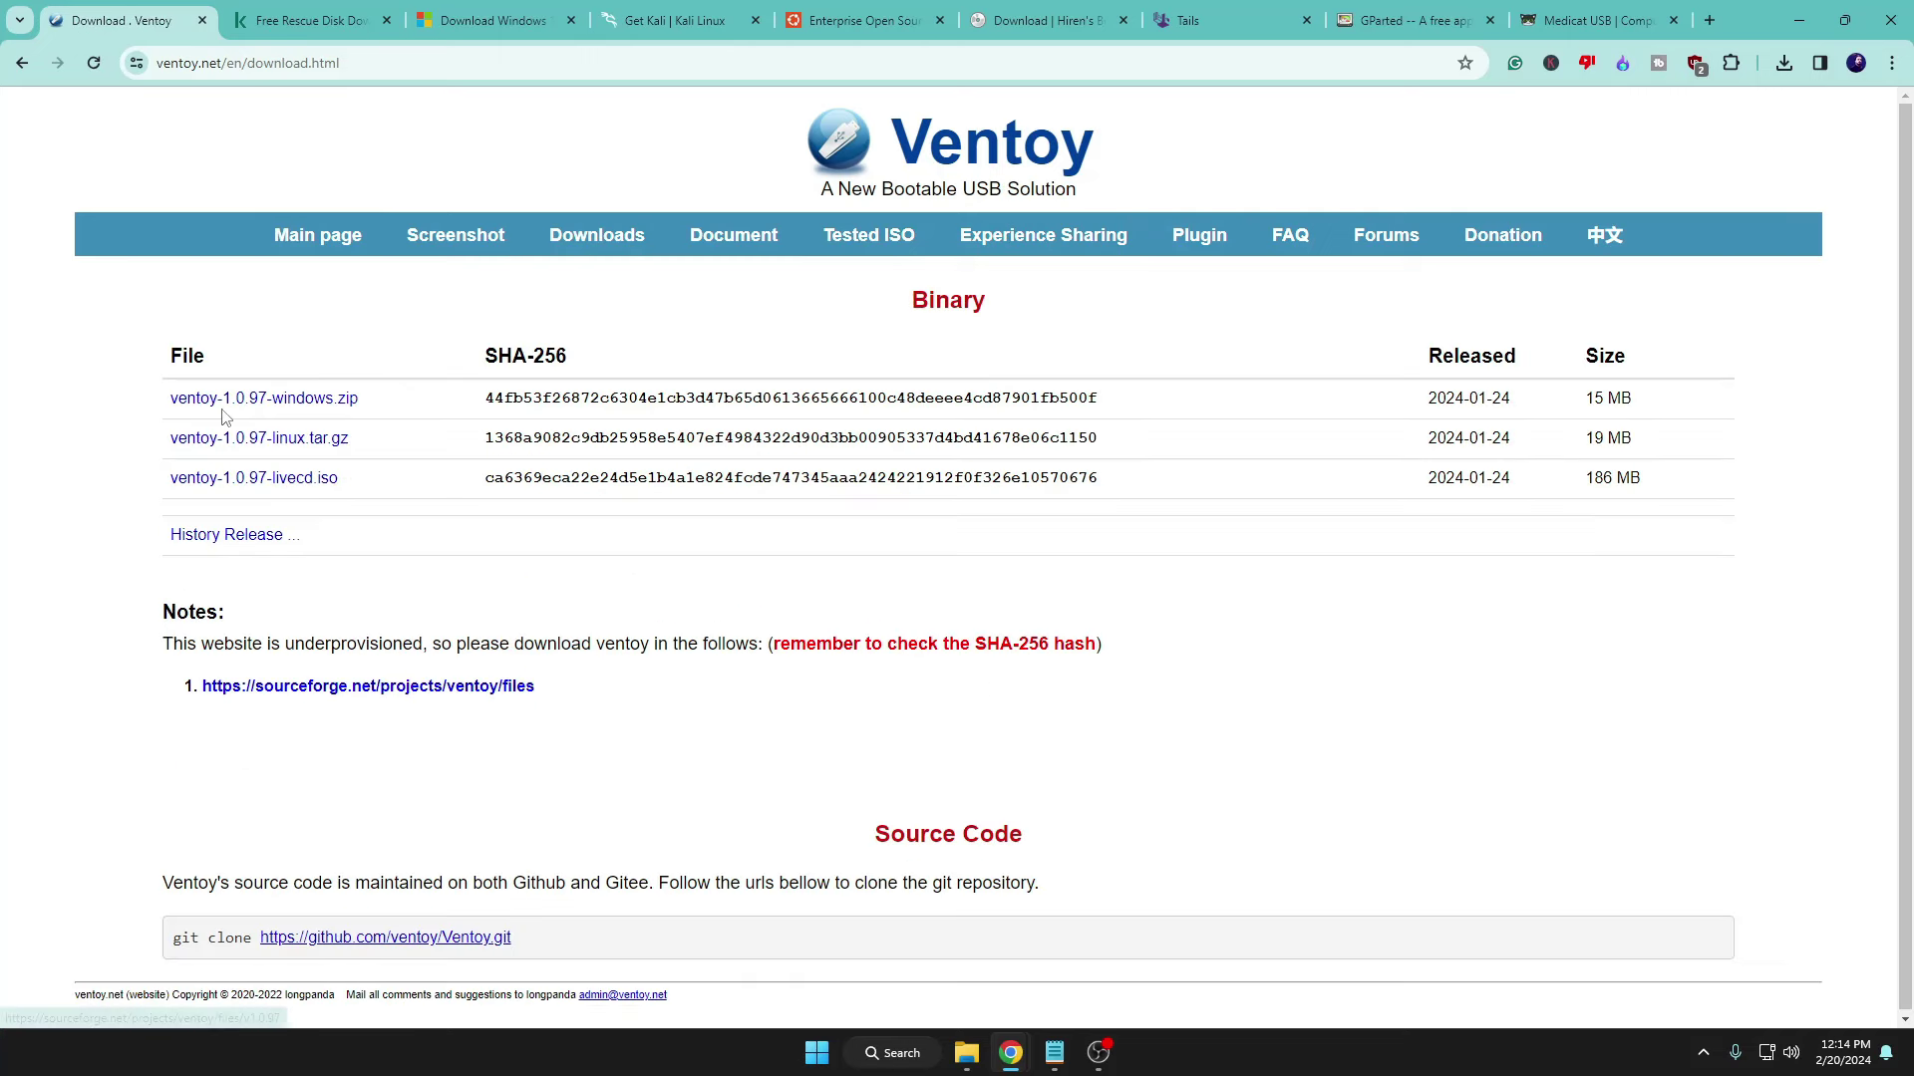
pyautogui.click(332, 400)
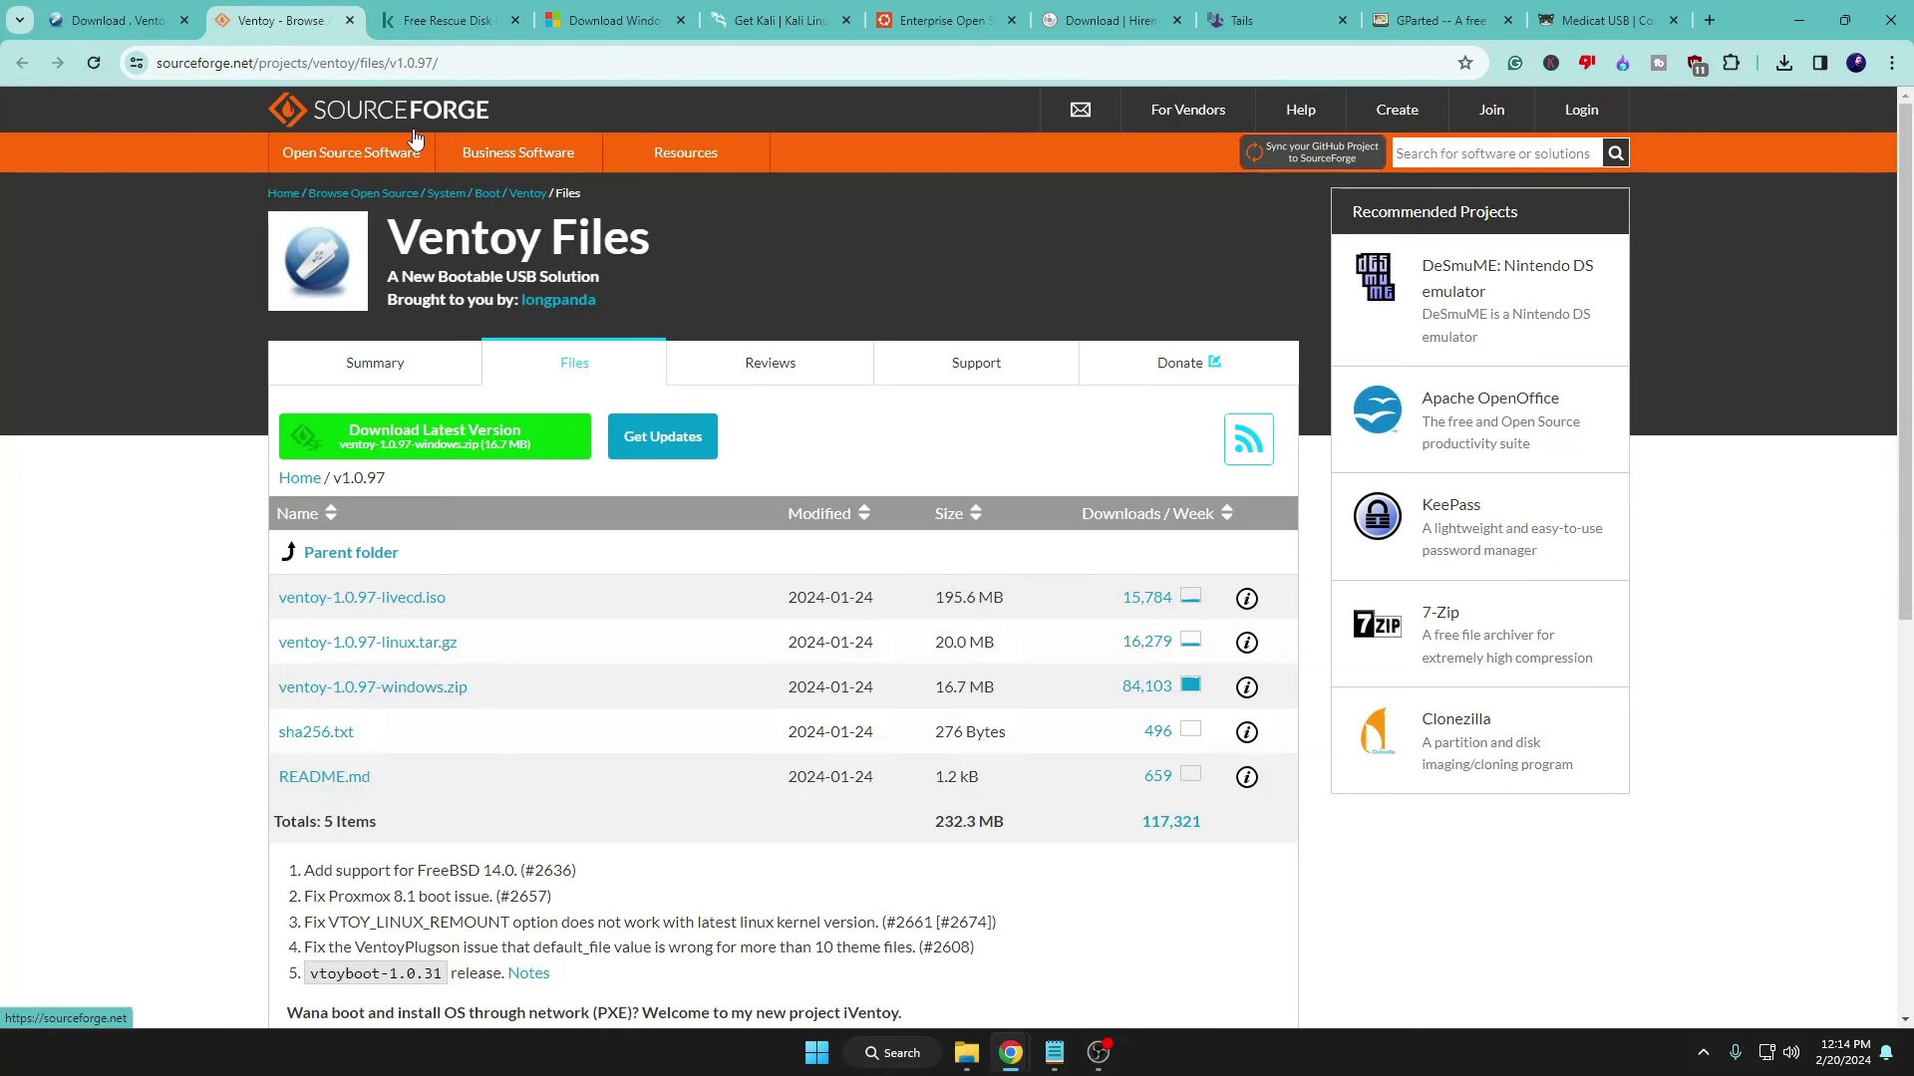
pyautogui.click(443, 447)
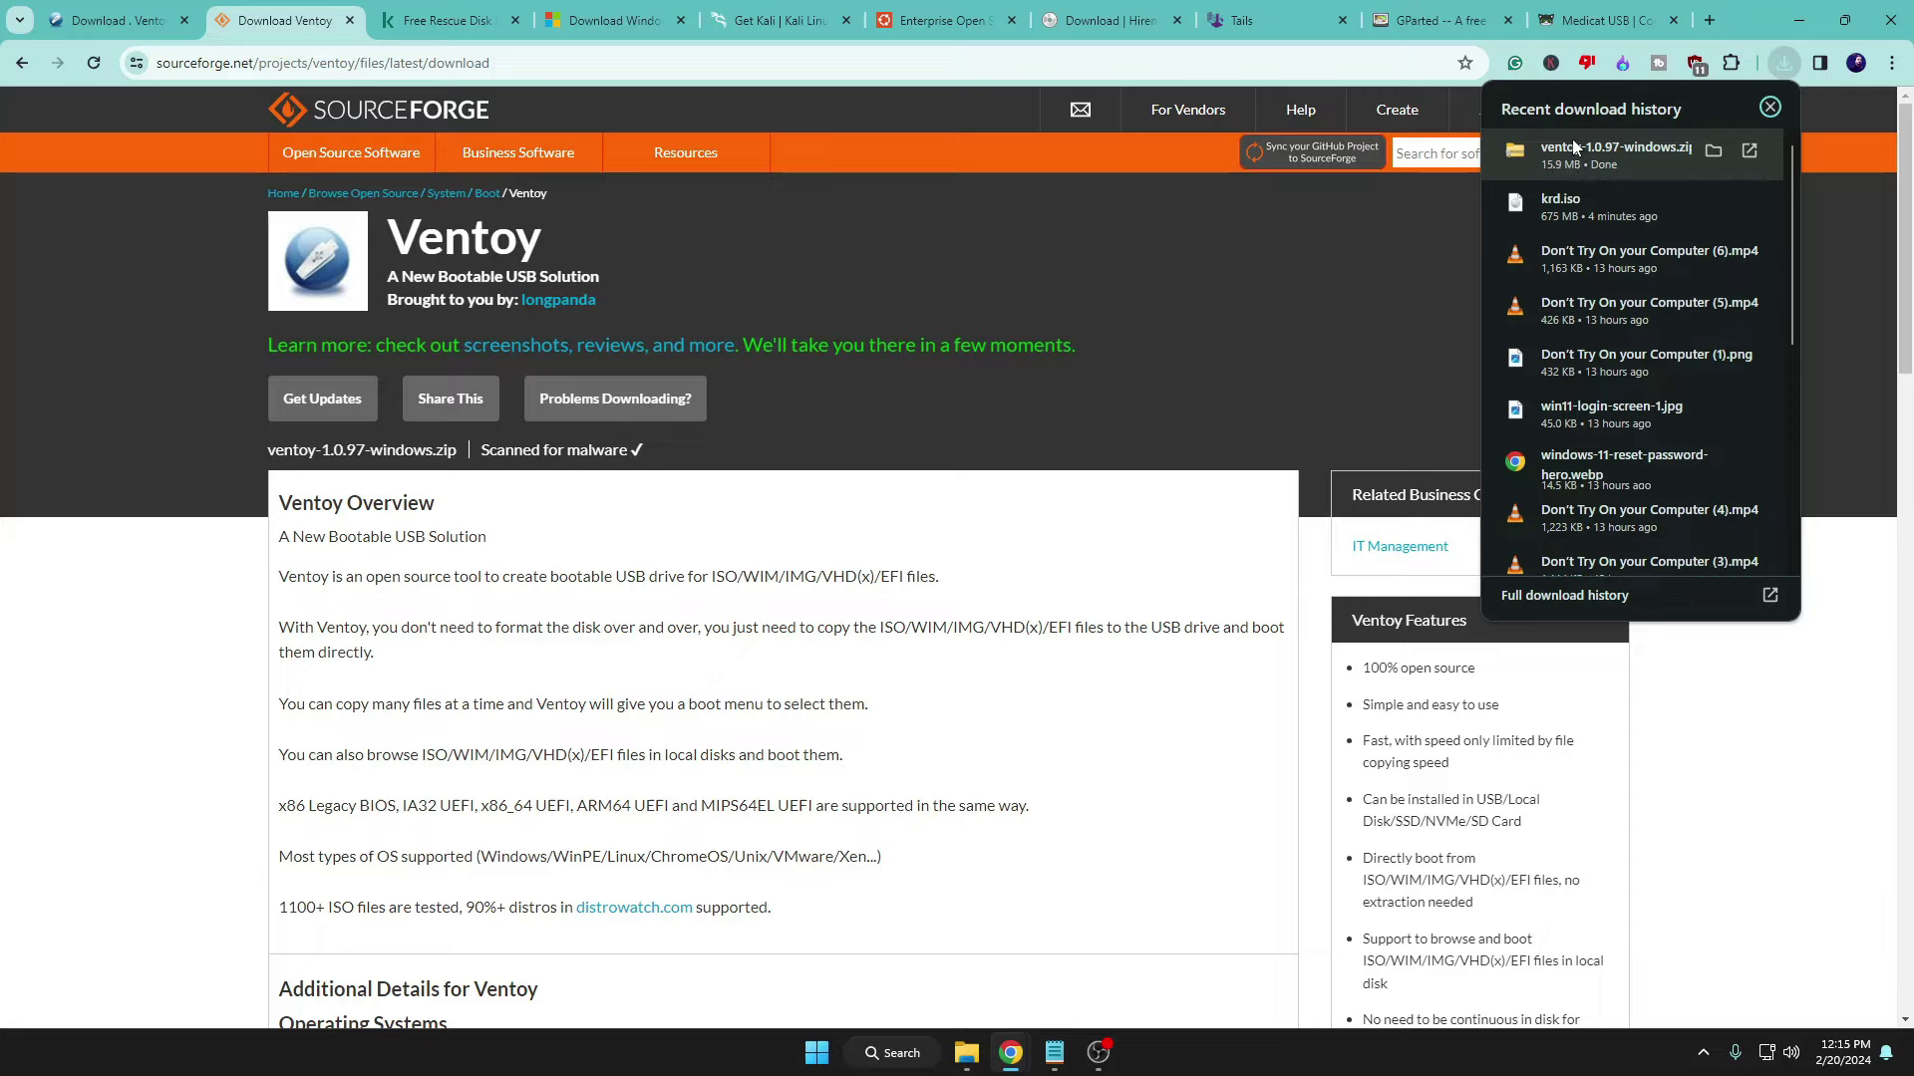
# - Extract the ventoy-1.0.97-windows.zip from Downloads into its suggested folder
pyautogui.click(1714, 149)
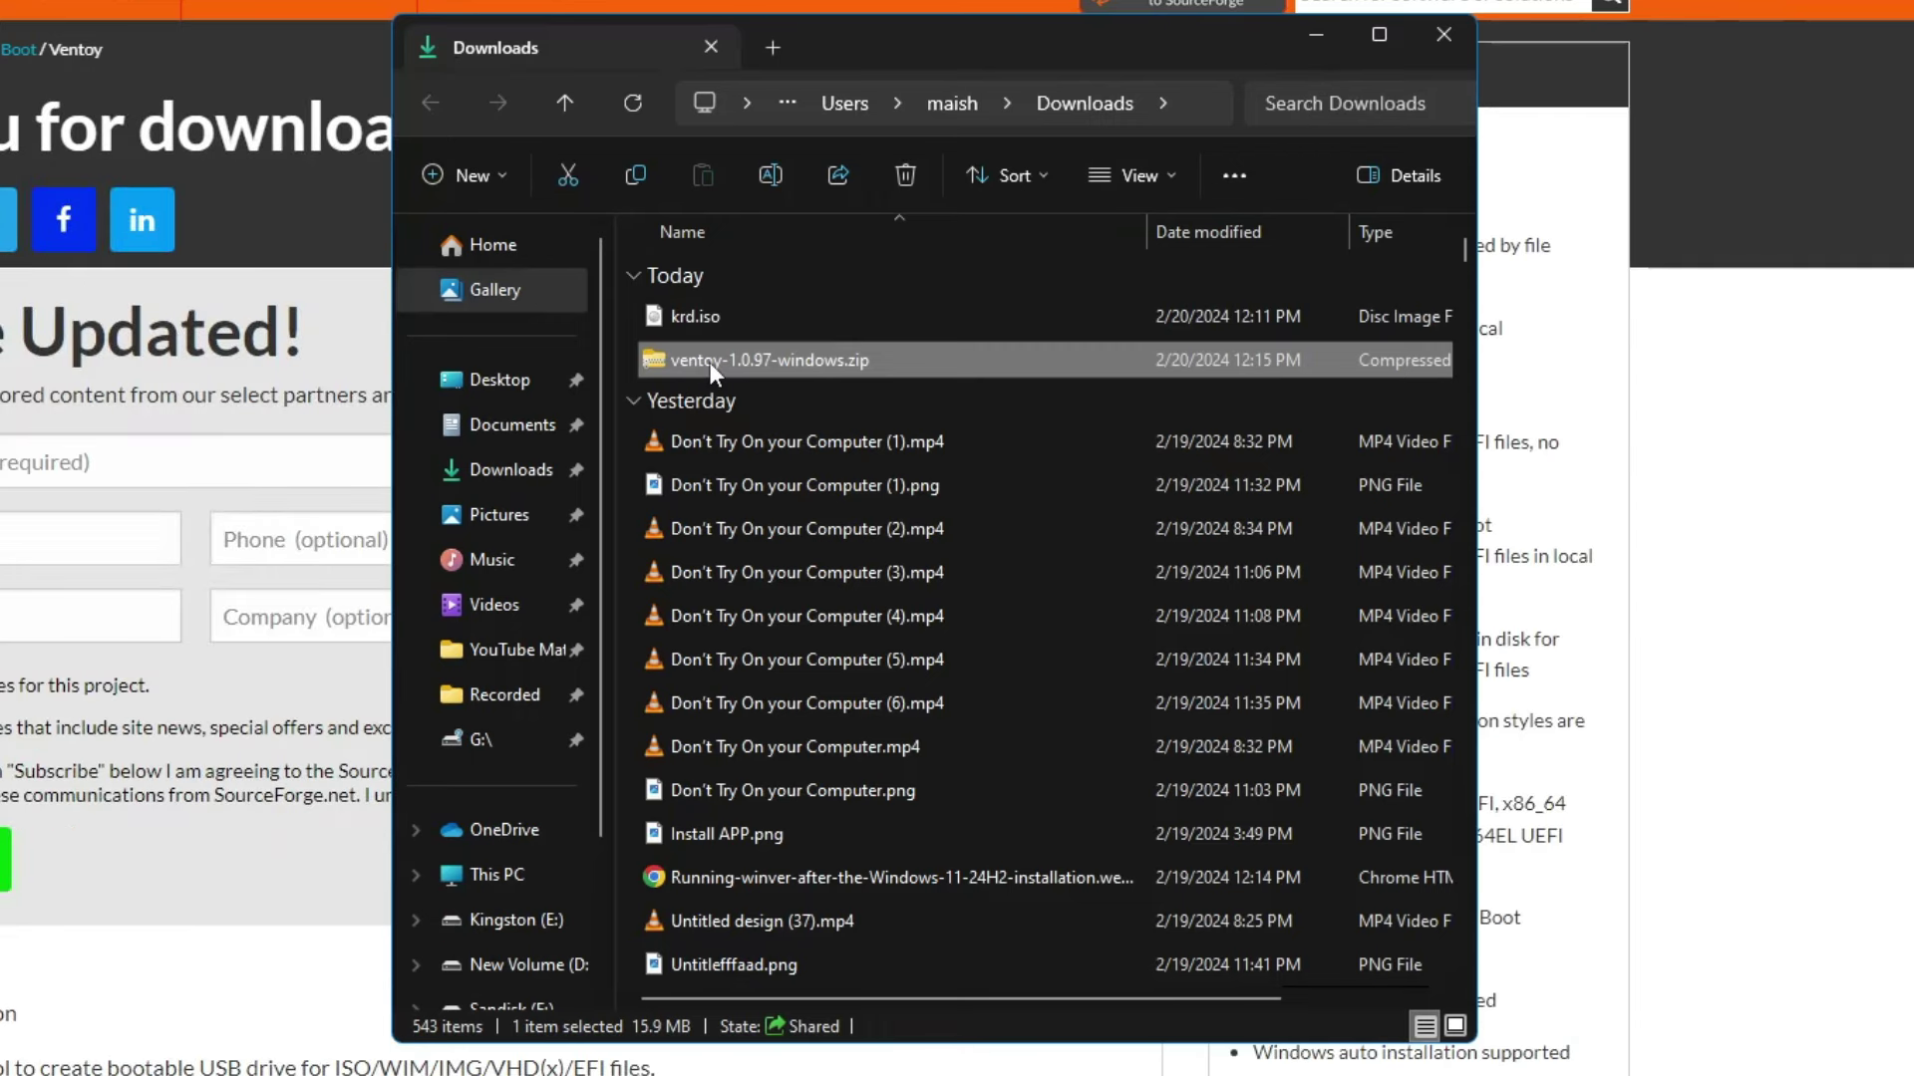
pyautogui.rightClick(721, 362)
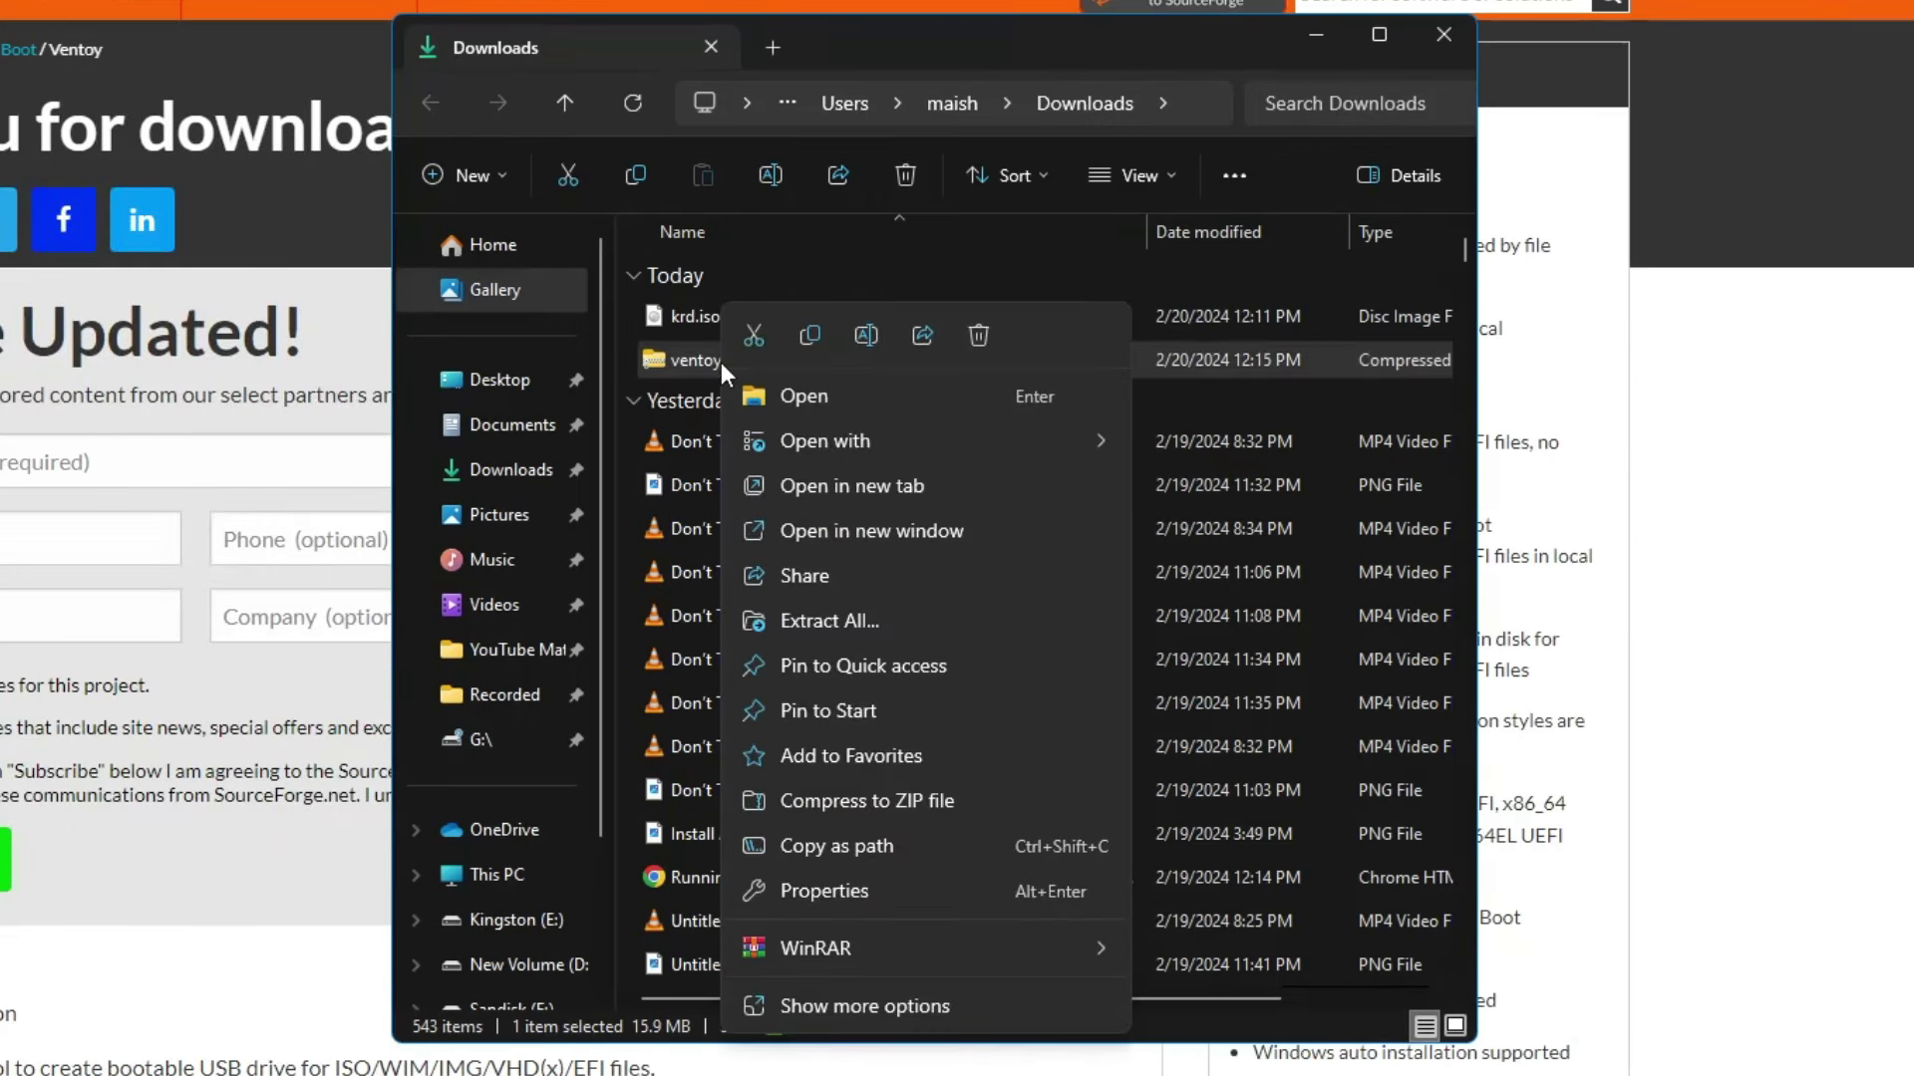
pyautogui.click(851, 616)
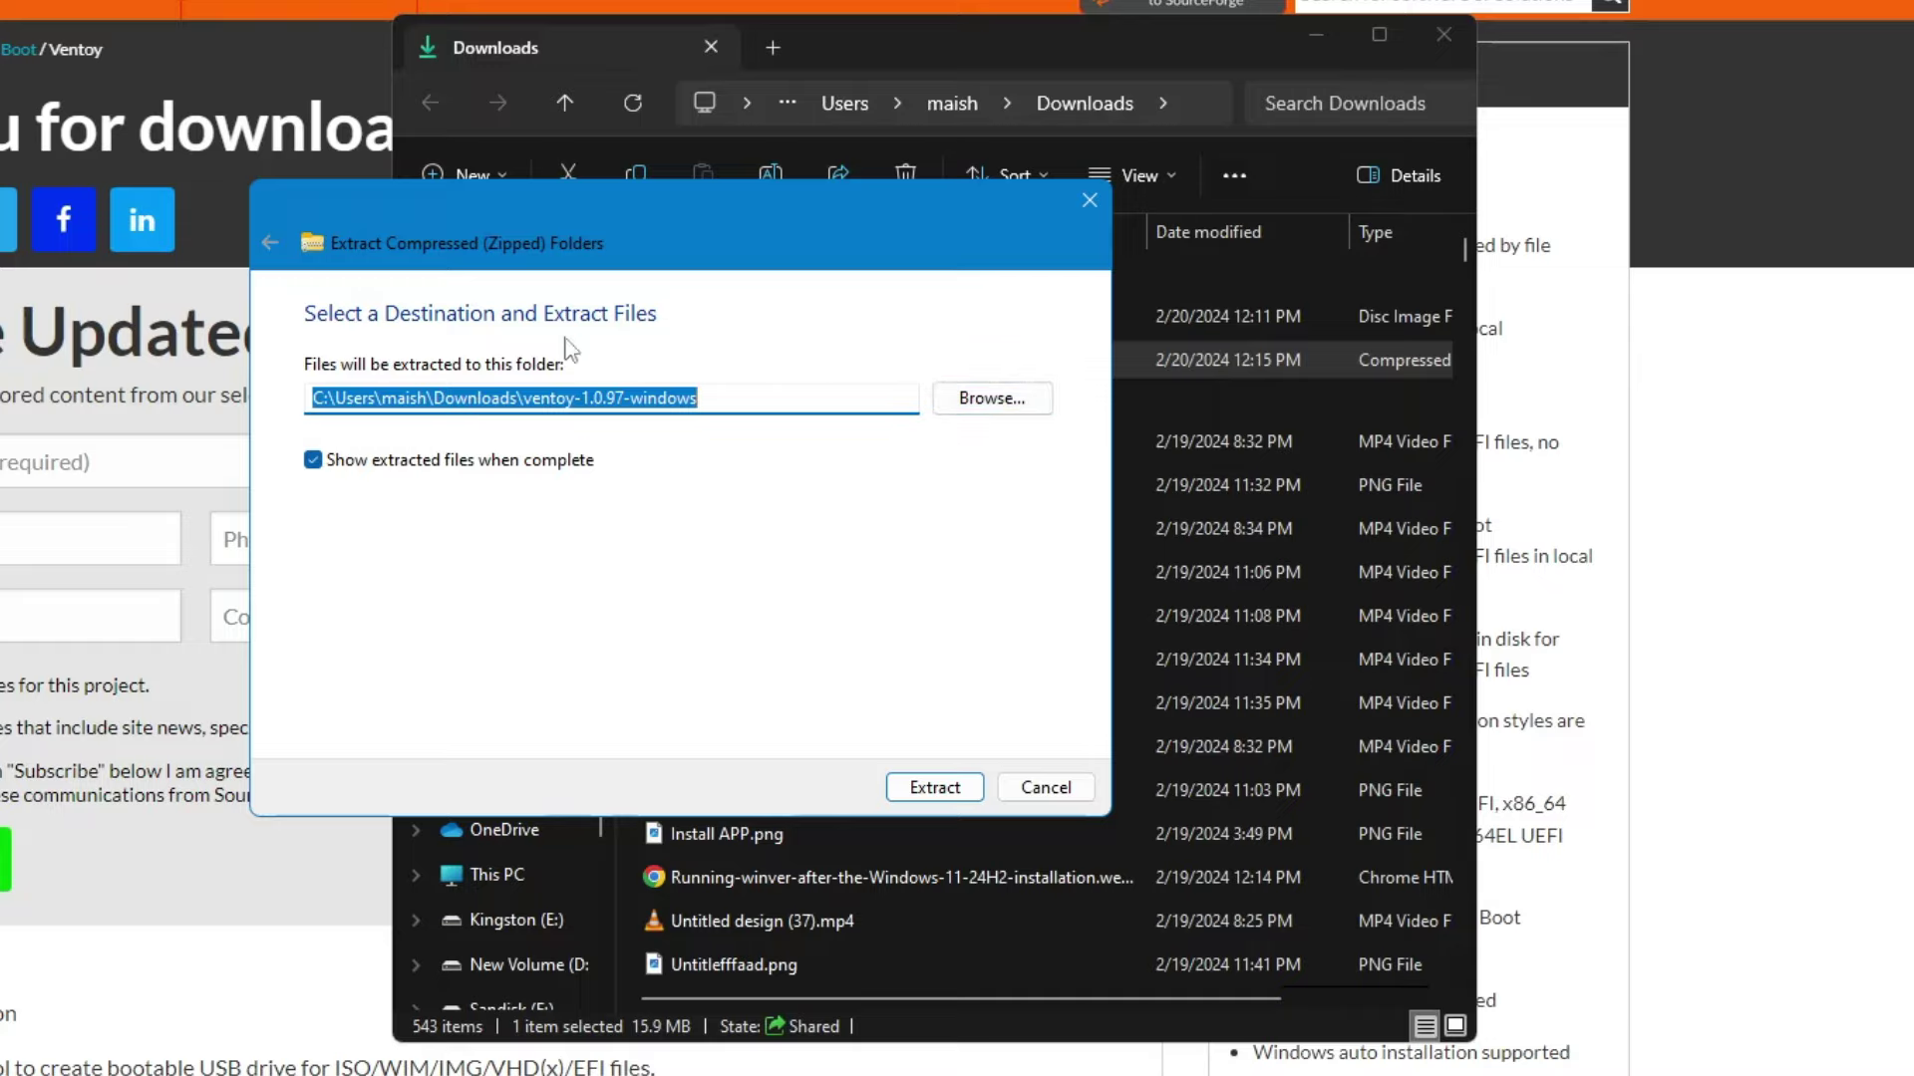
pyautogui.click(944, 795)
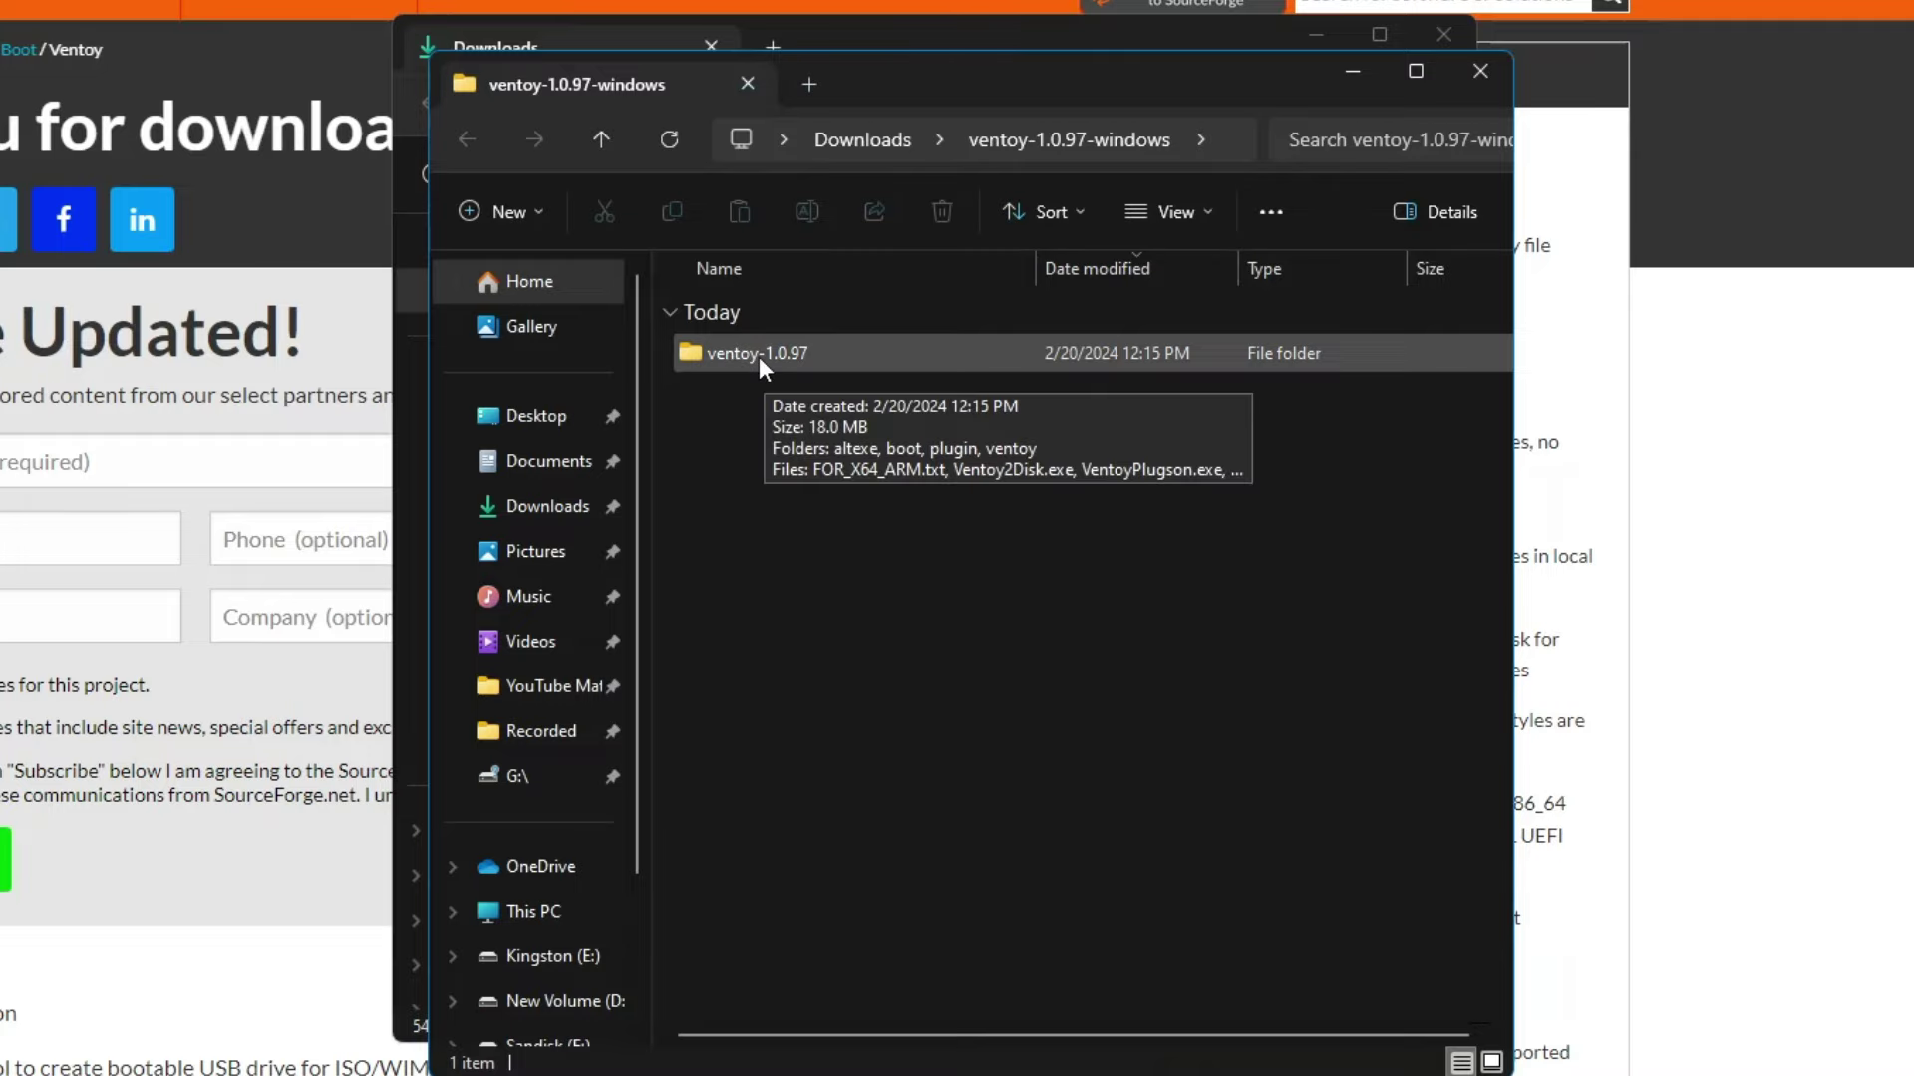
# - Run Ventoy2Disk.exe from the ventoy-1.0.97 folder as administrator
pyautogui.doubleClick(758, 357)
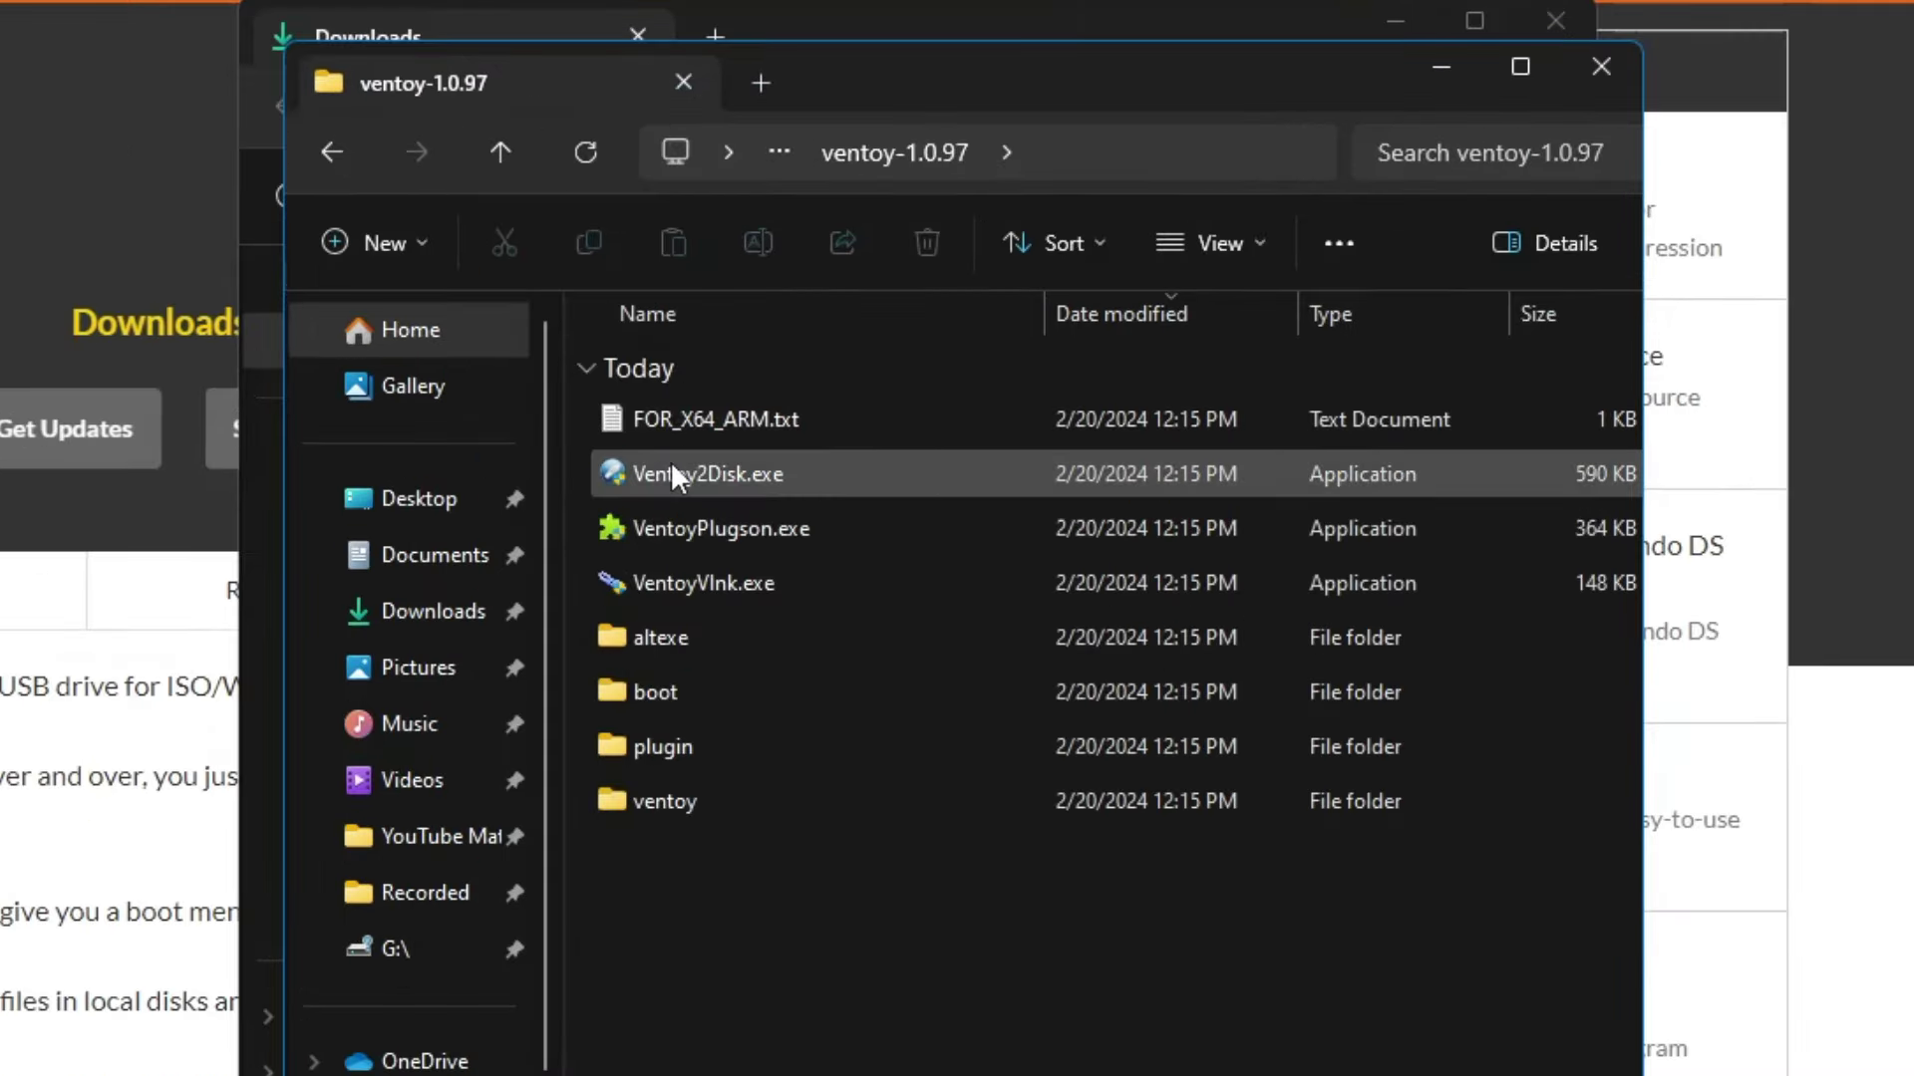
pyautogui.click(696, 482)
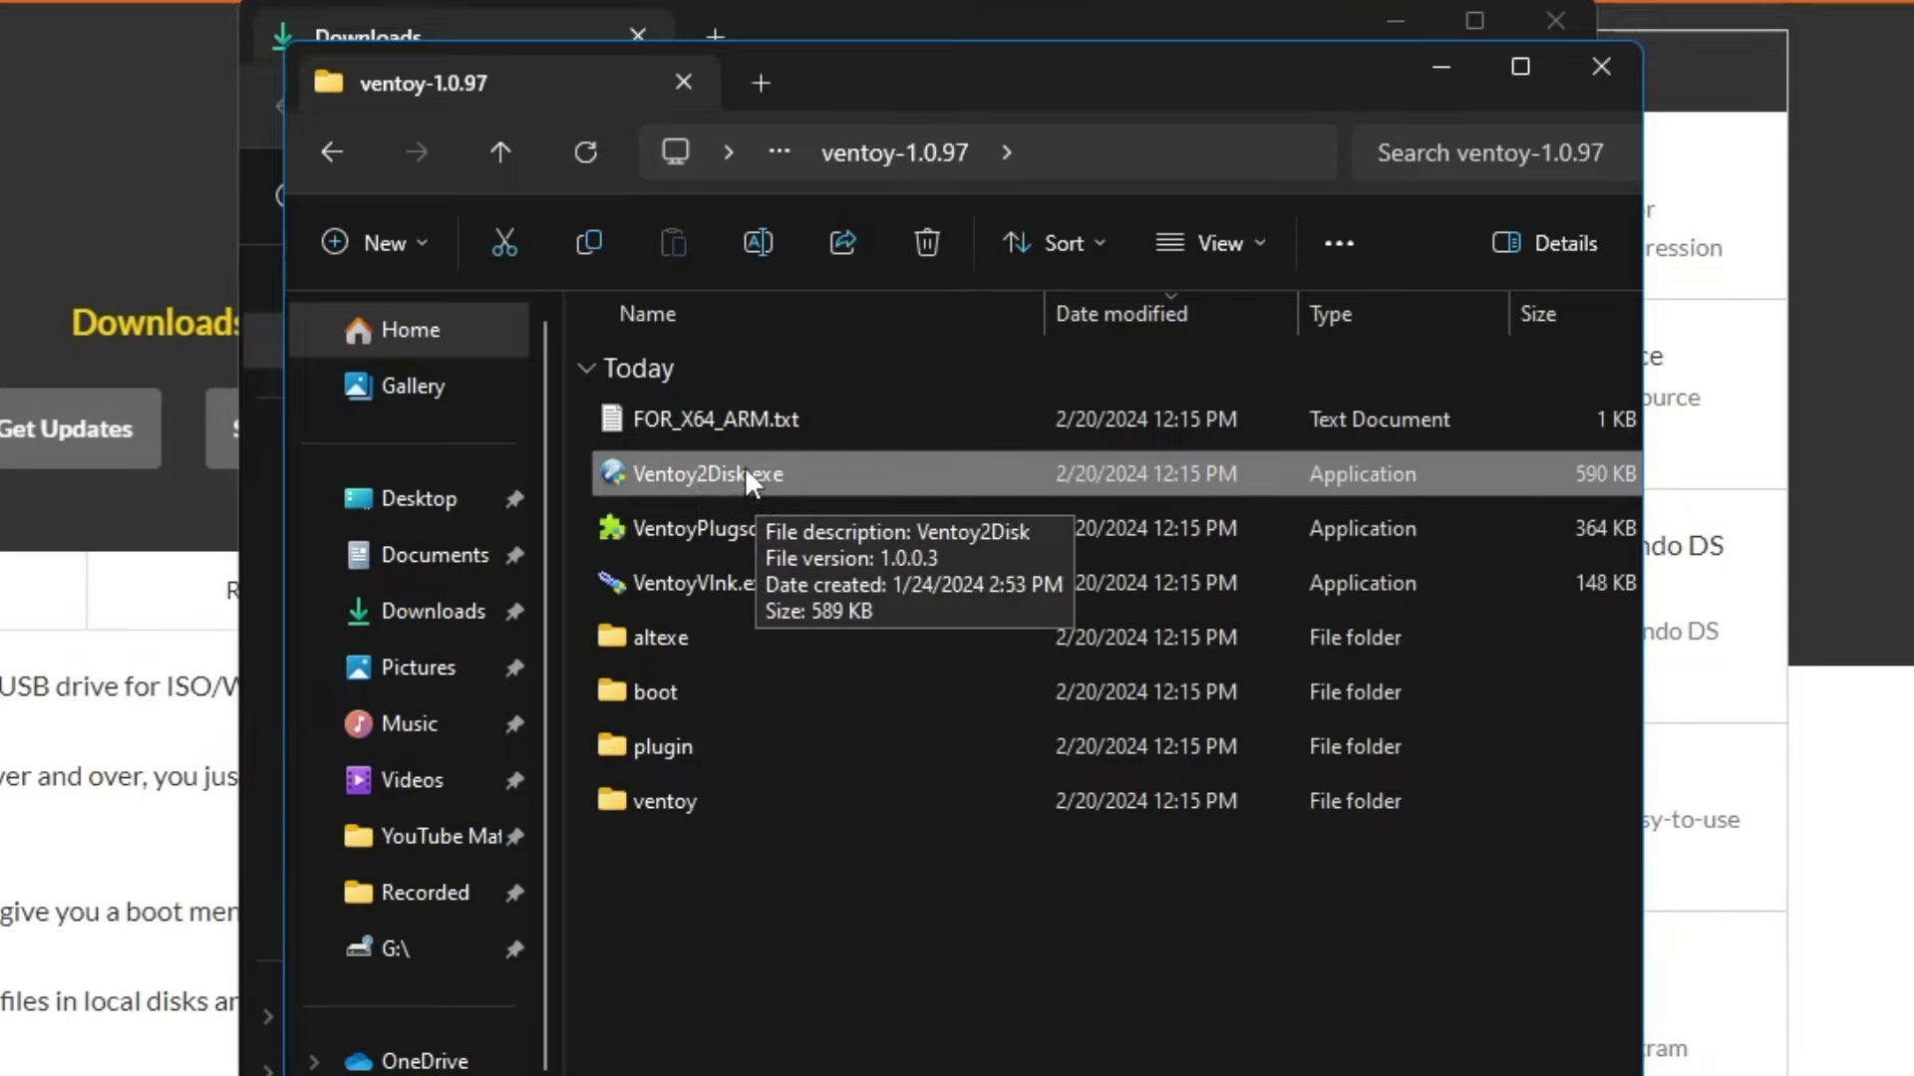
pyautogui.rightClick(713, 466)
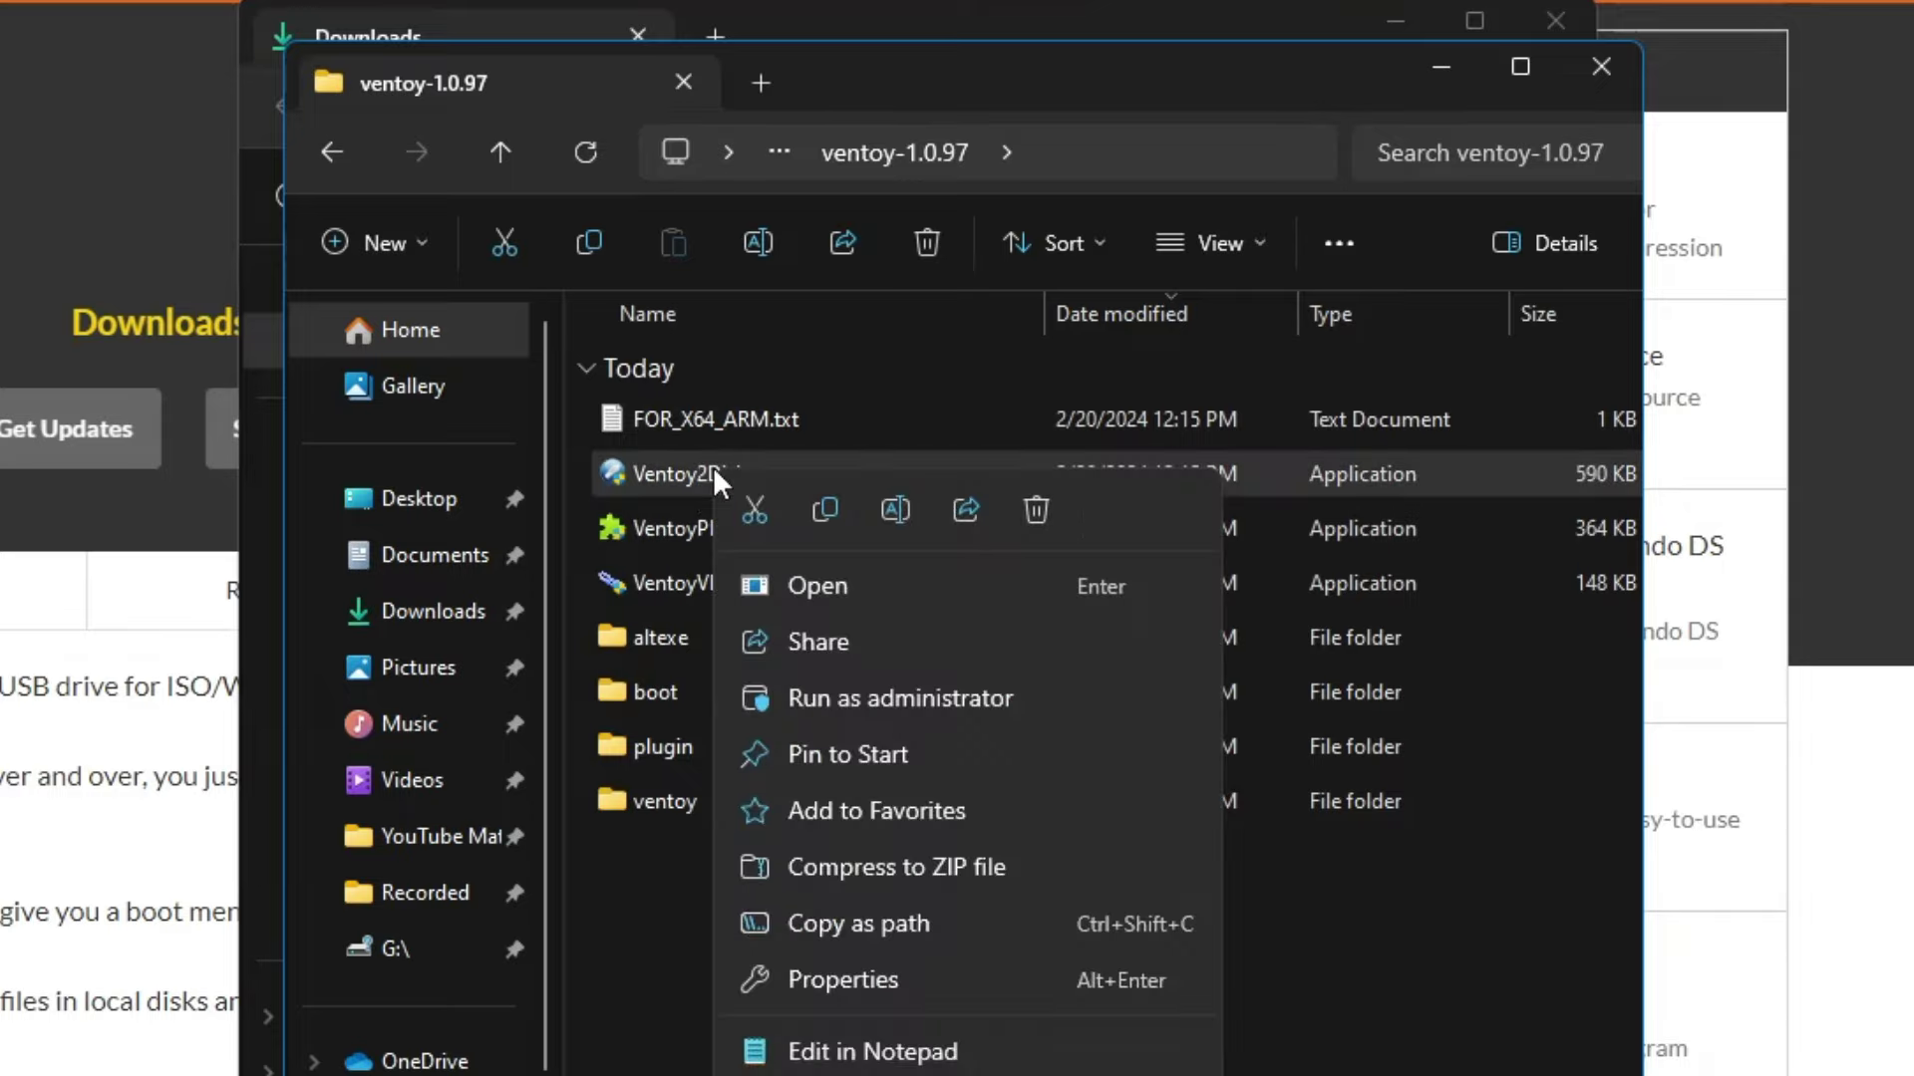
pyautogui.click(834, 683)
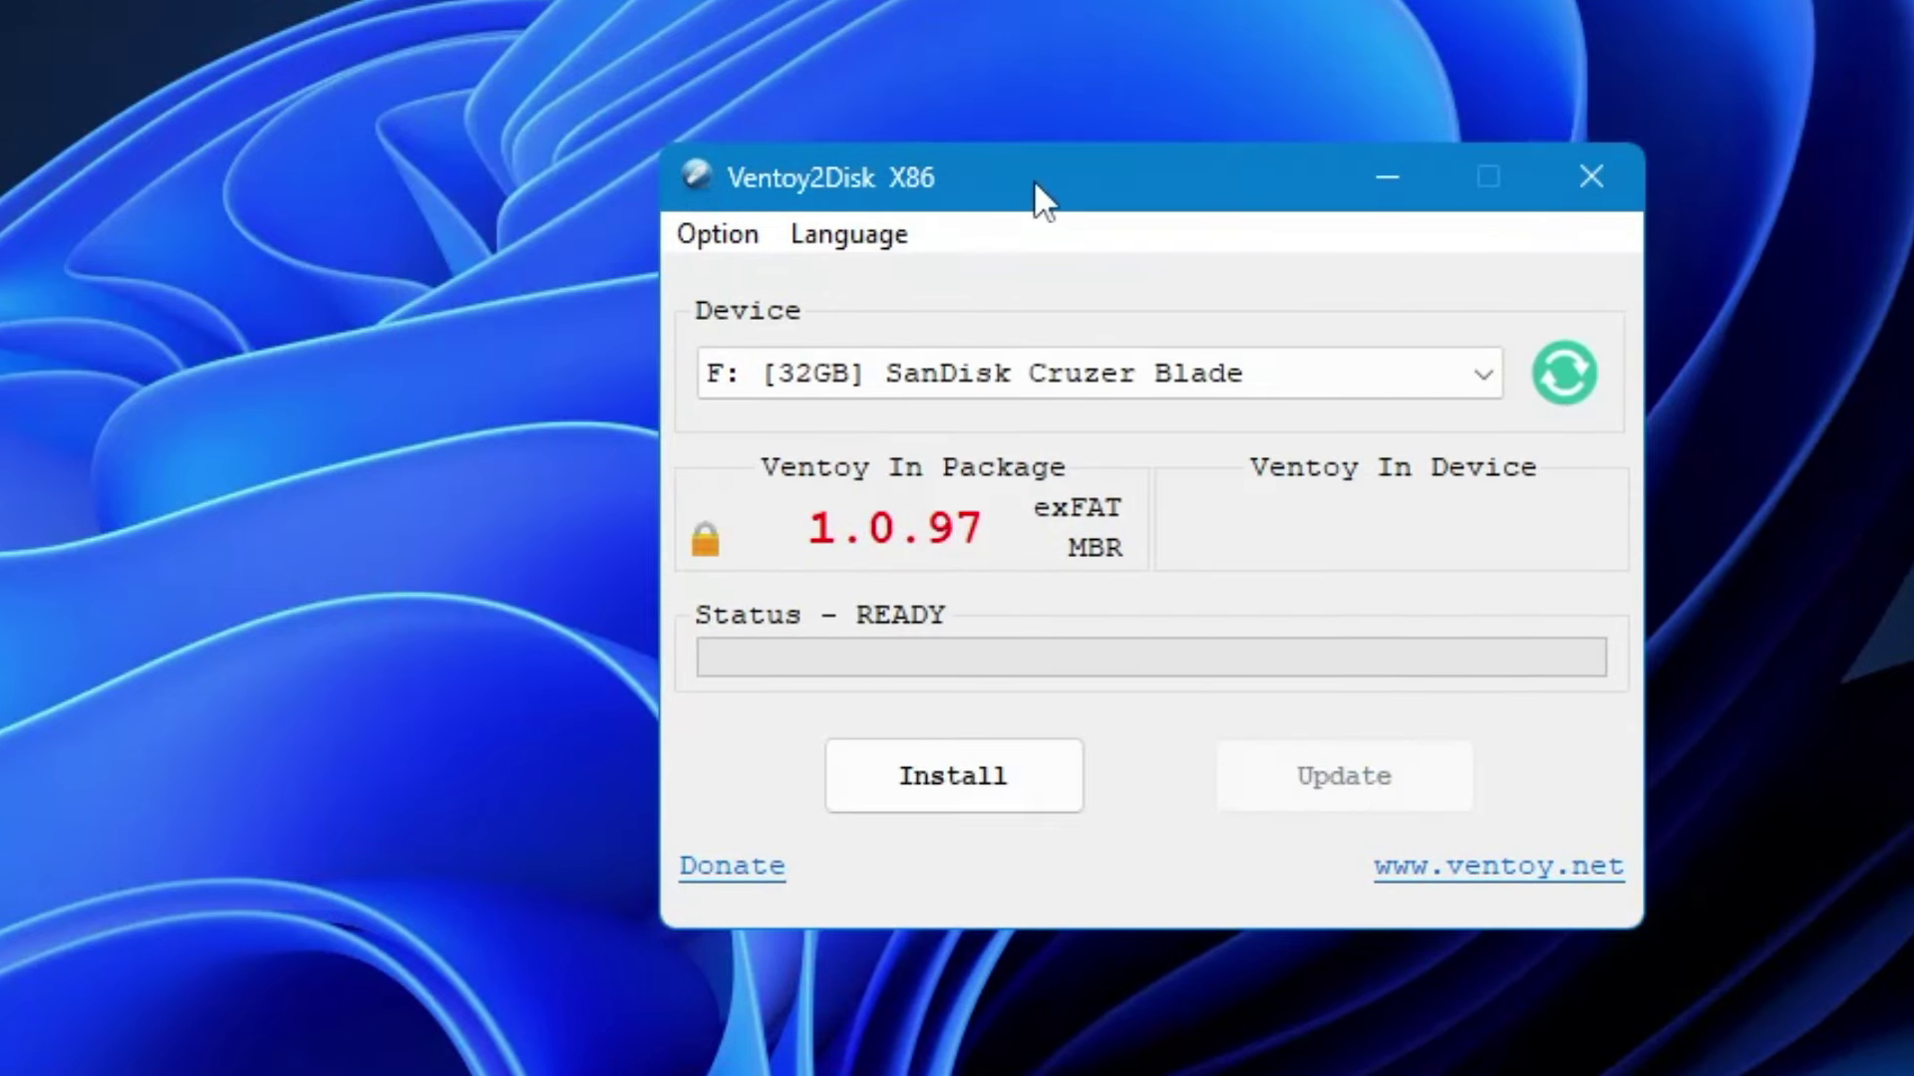
# - Select E: [64GB] Kingston DataTraveler 3.0 as the Ventoy2Disk device and start Install
pyautogui.moveTo(1035, 181); pyautogui.dragTo(863, 152)
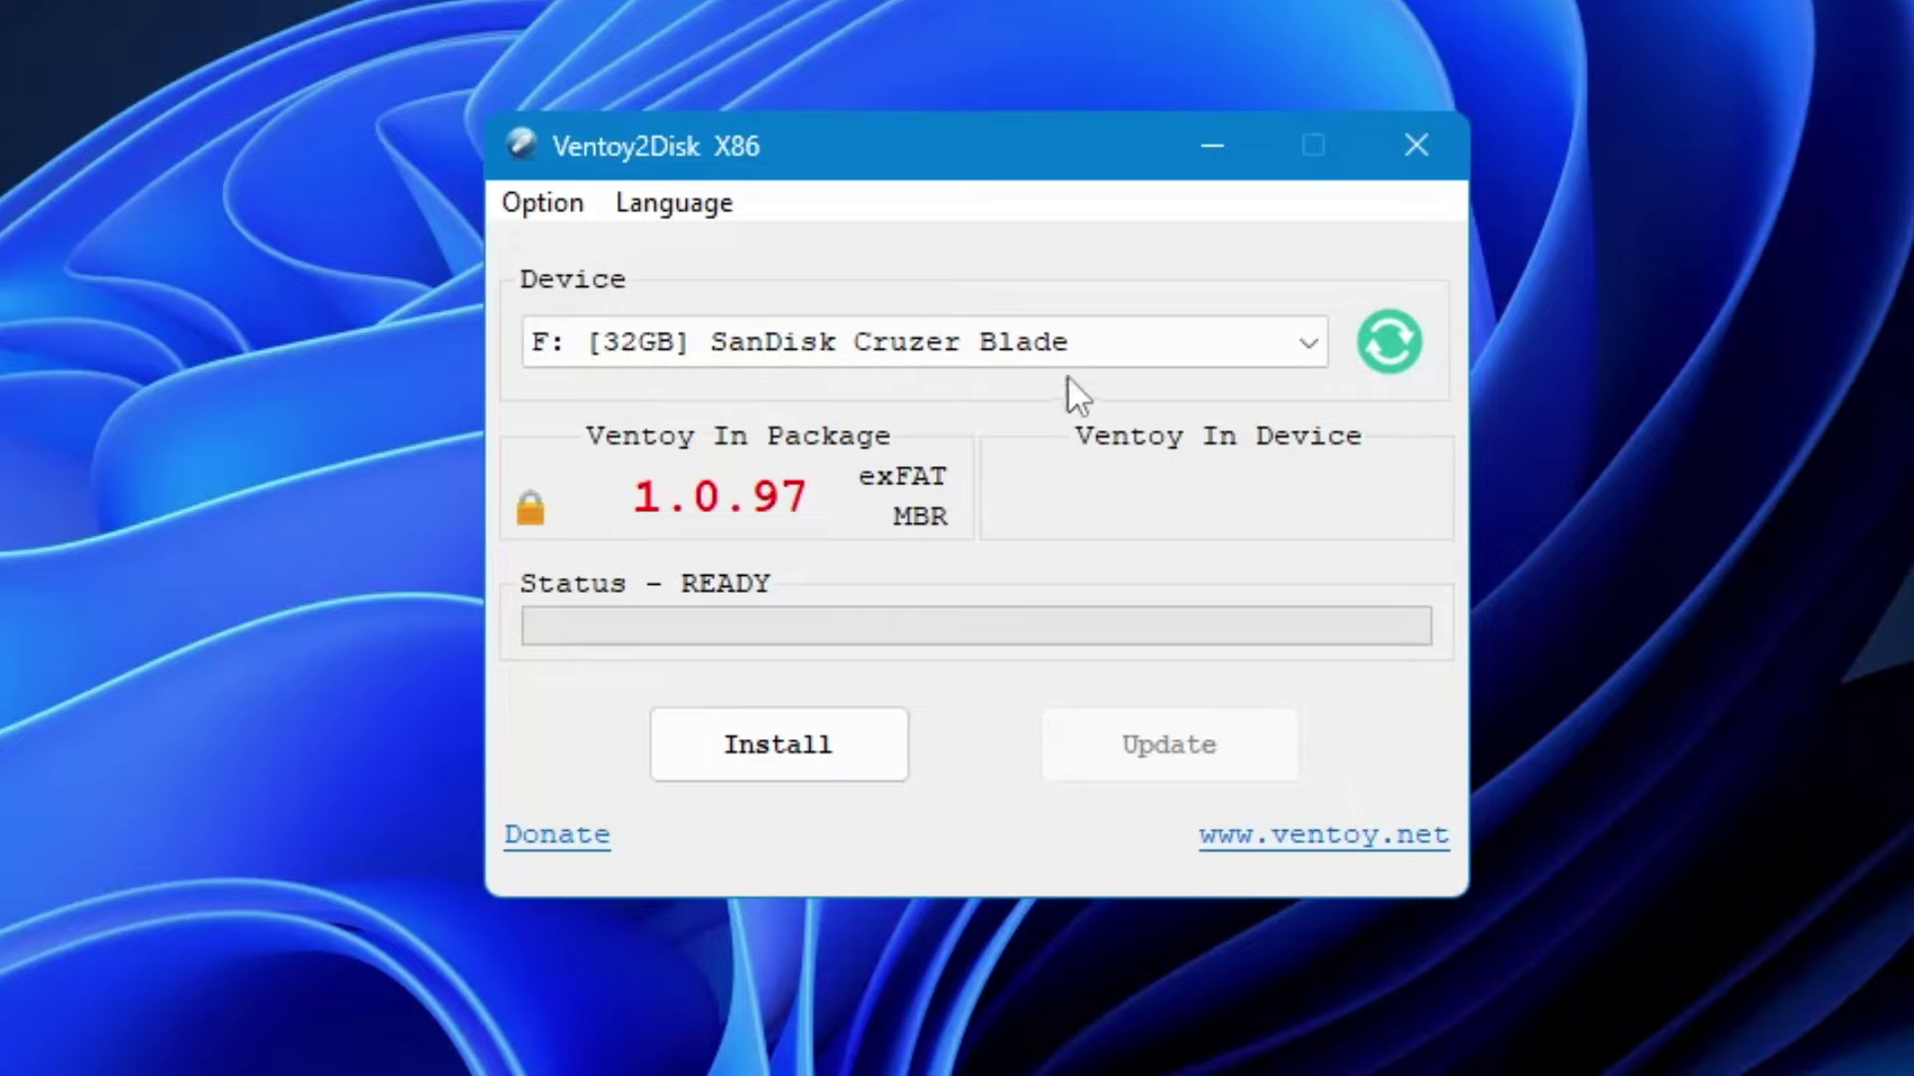
pyautogui.click(1312, 342)
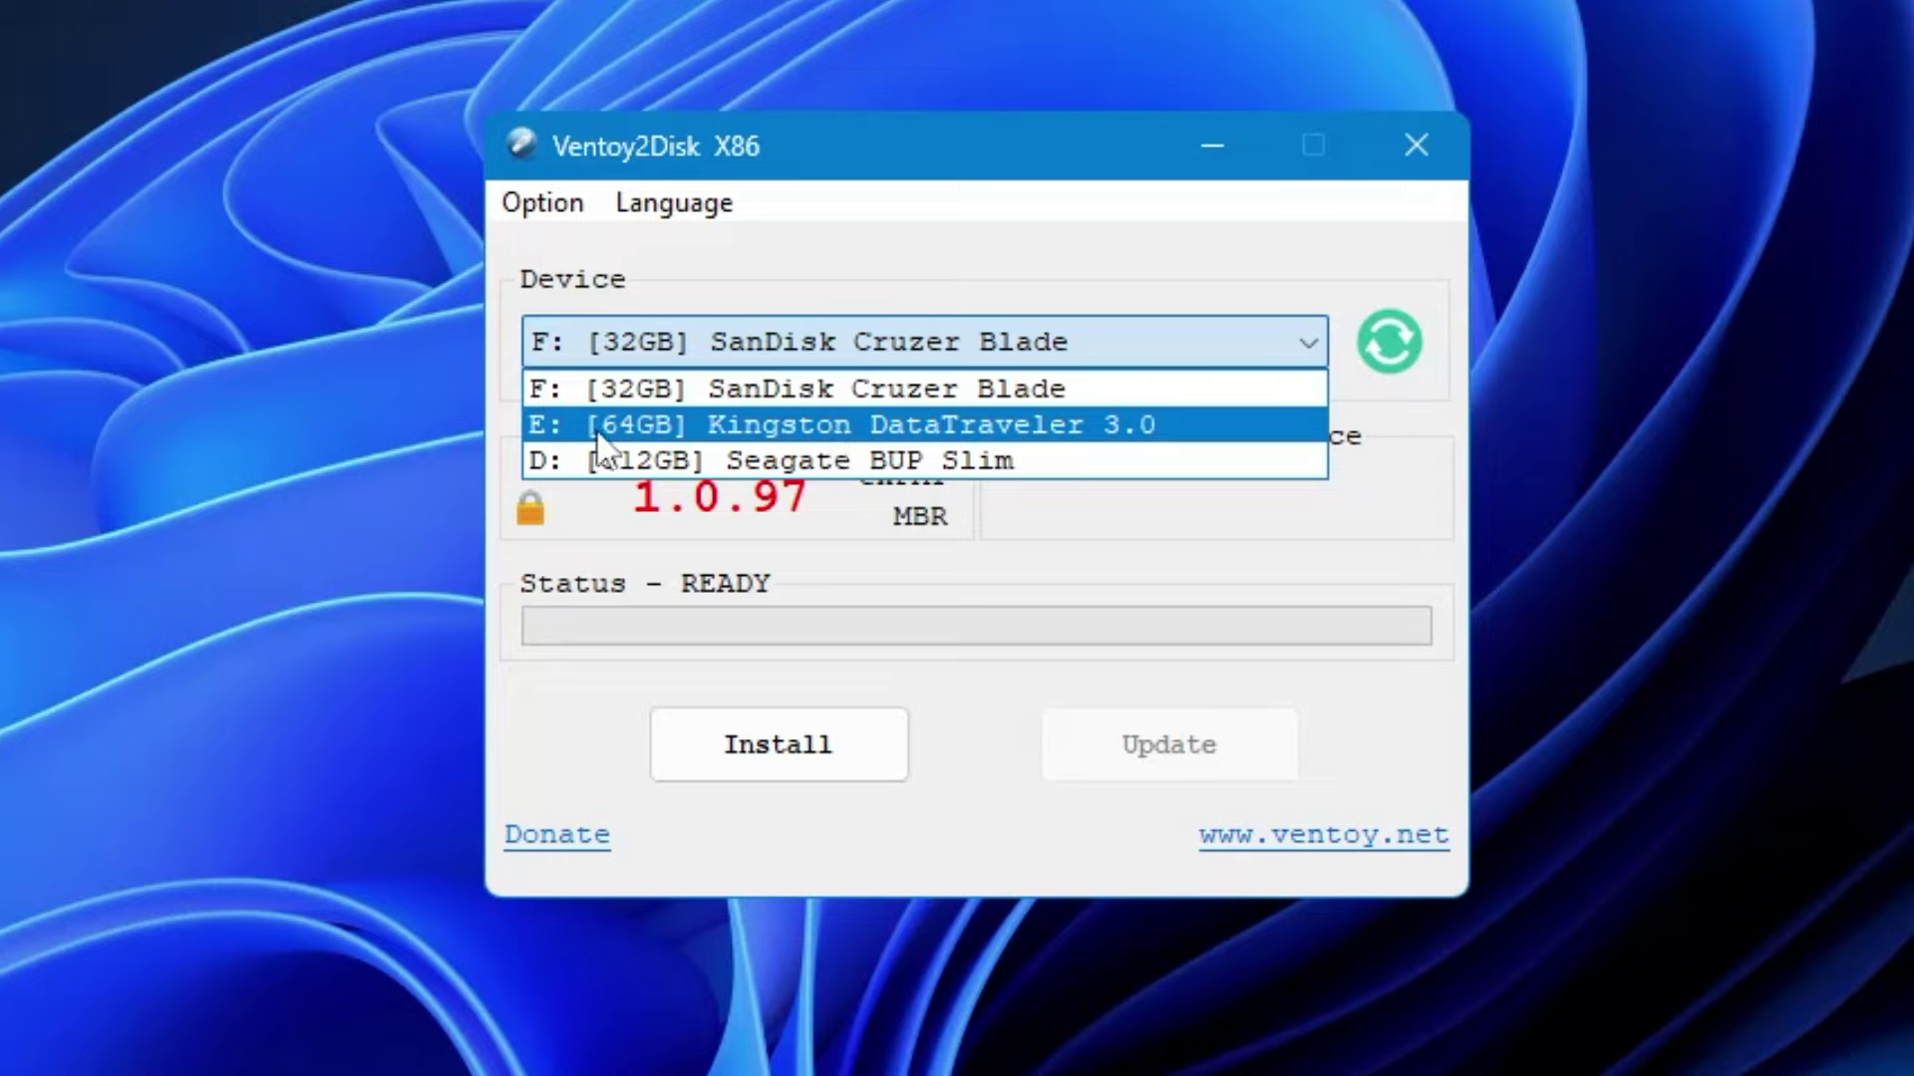
pyautogui.click(666, 428)
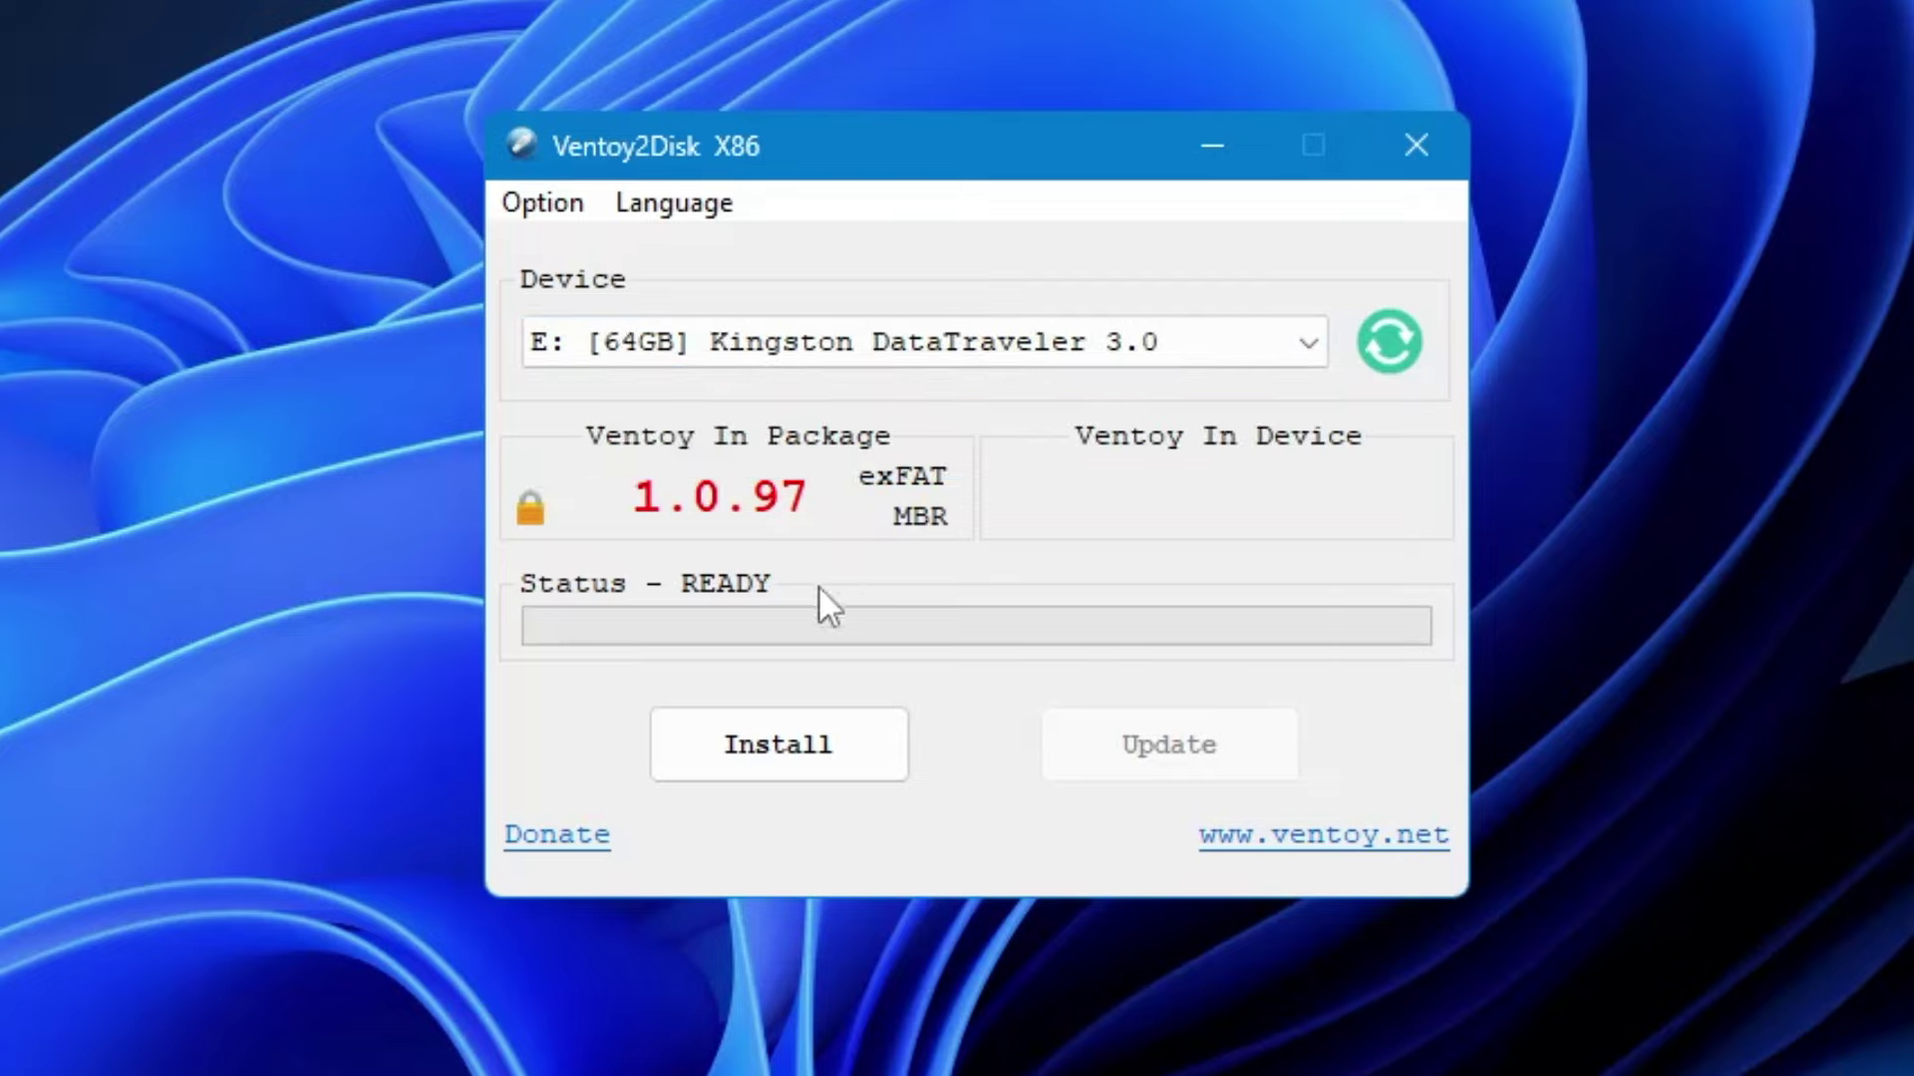
pyautogui.click(812, 766)
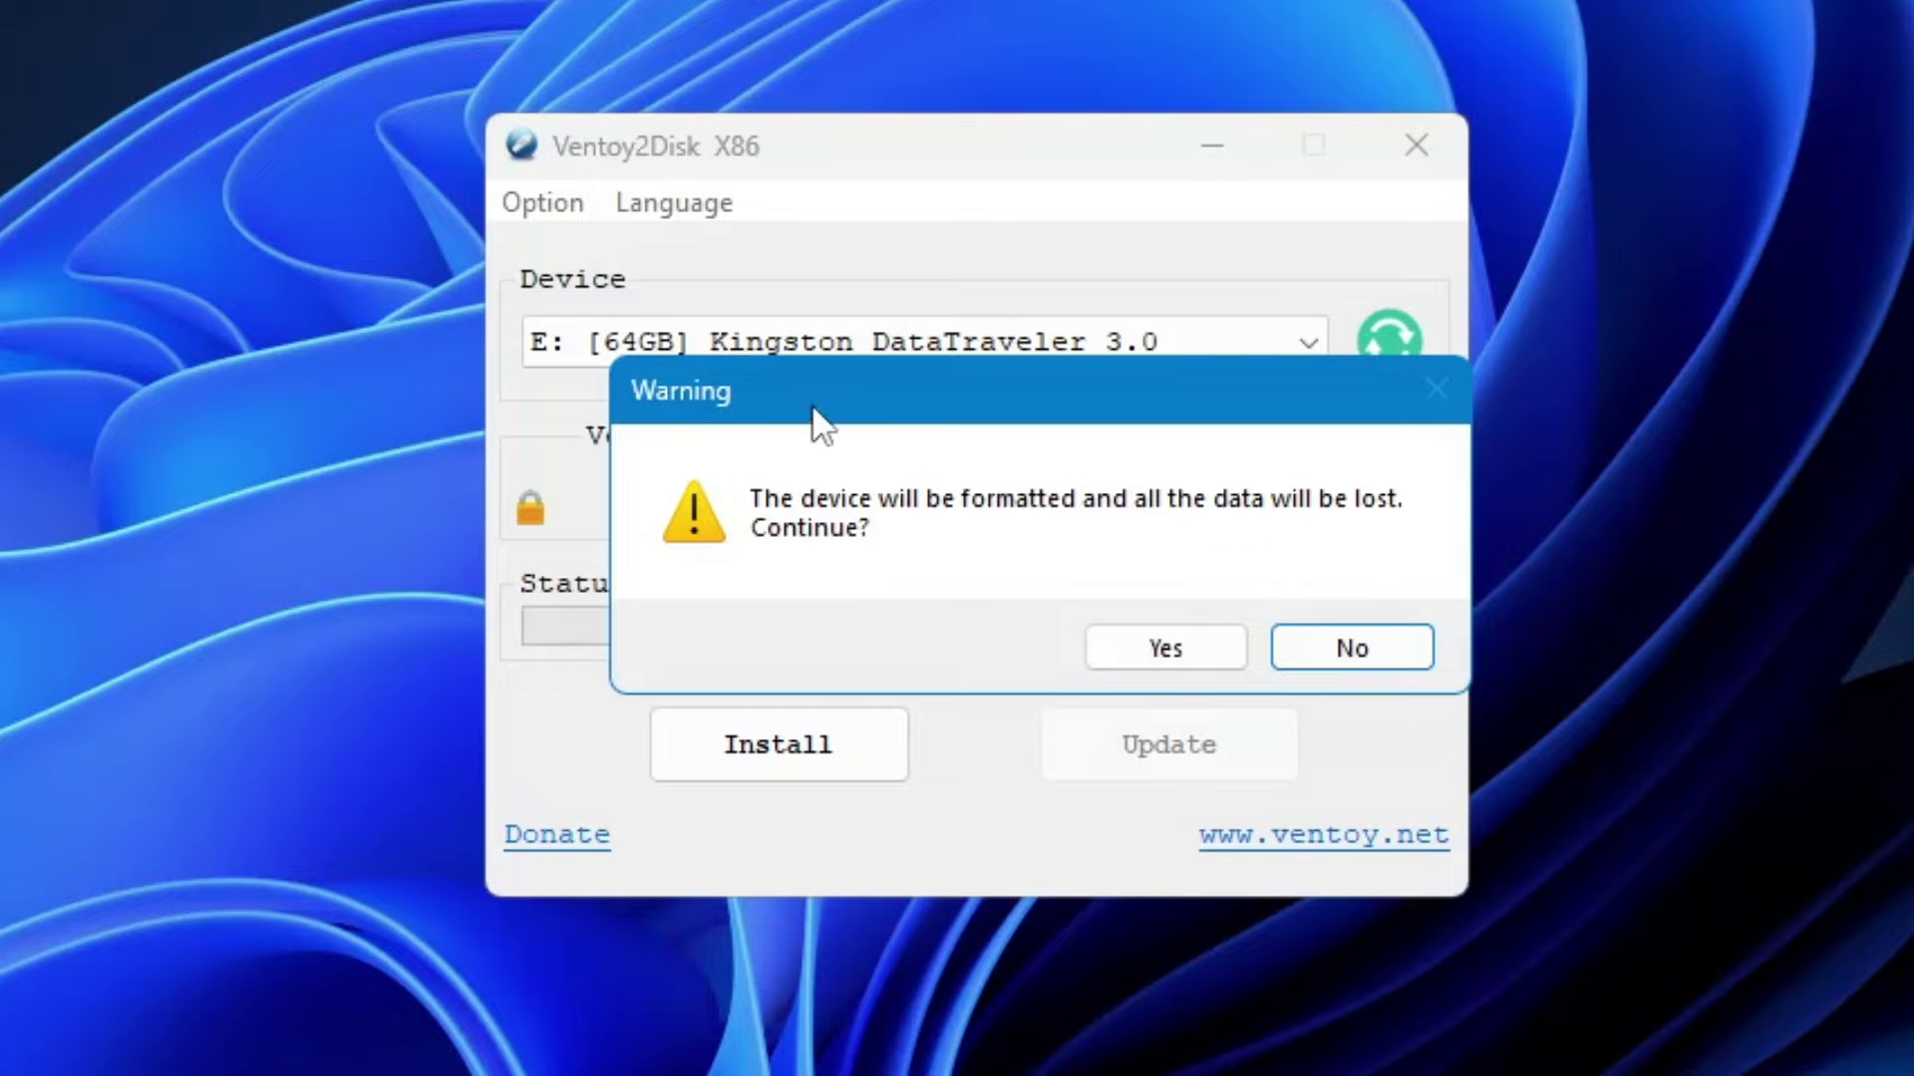
# - Accept both format warnings and dismiss the Ventoy 1.0.97 install success message
pyautogui.moveTo(812, 409); pyautogui.dragTo(818, 464)
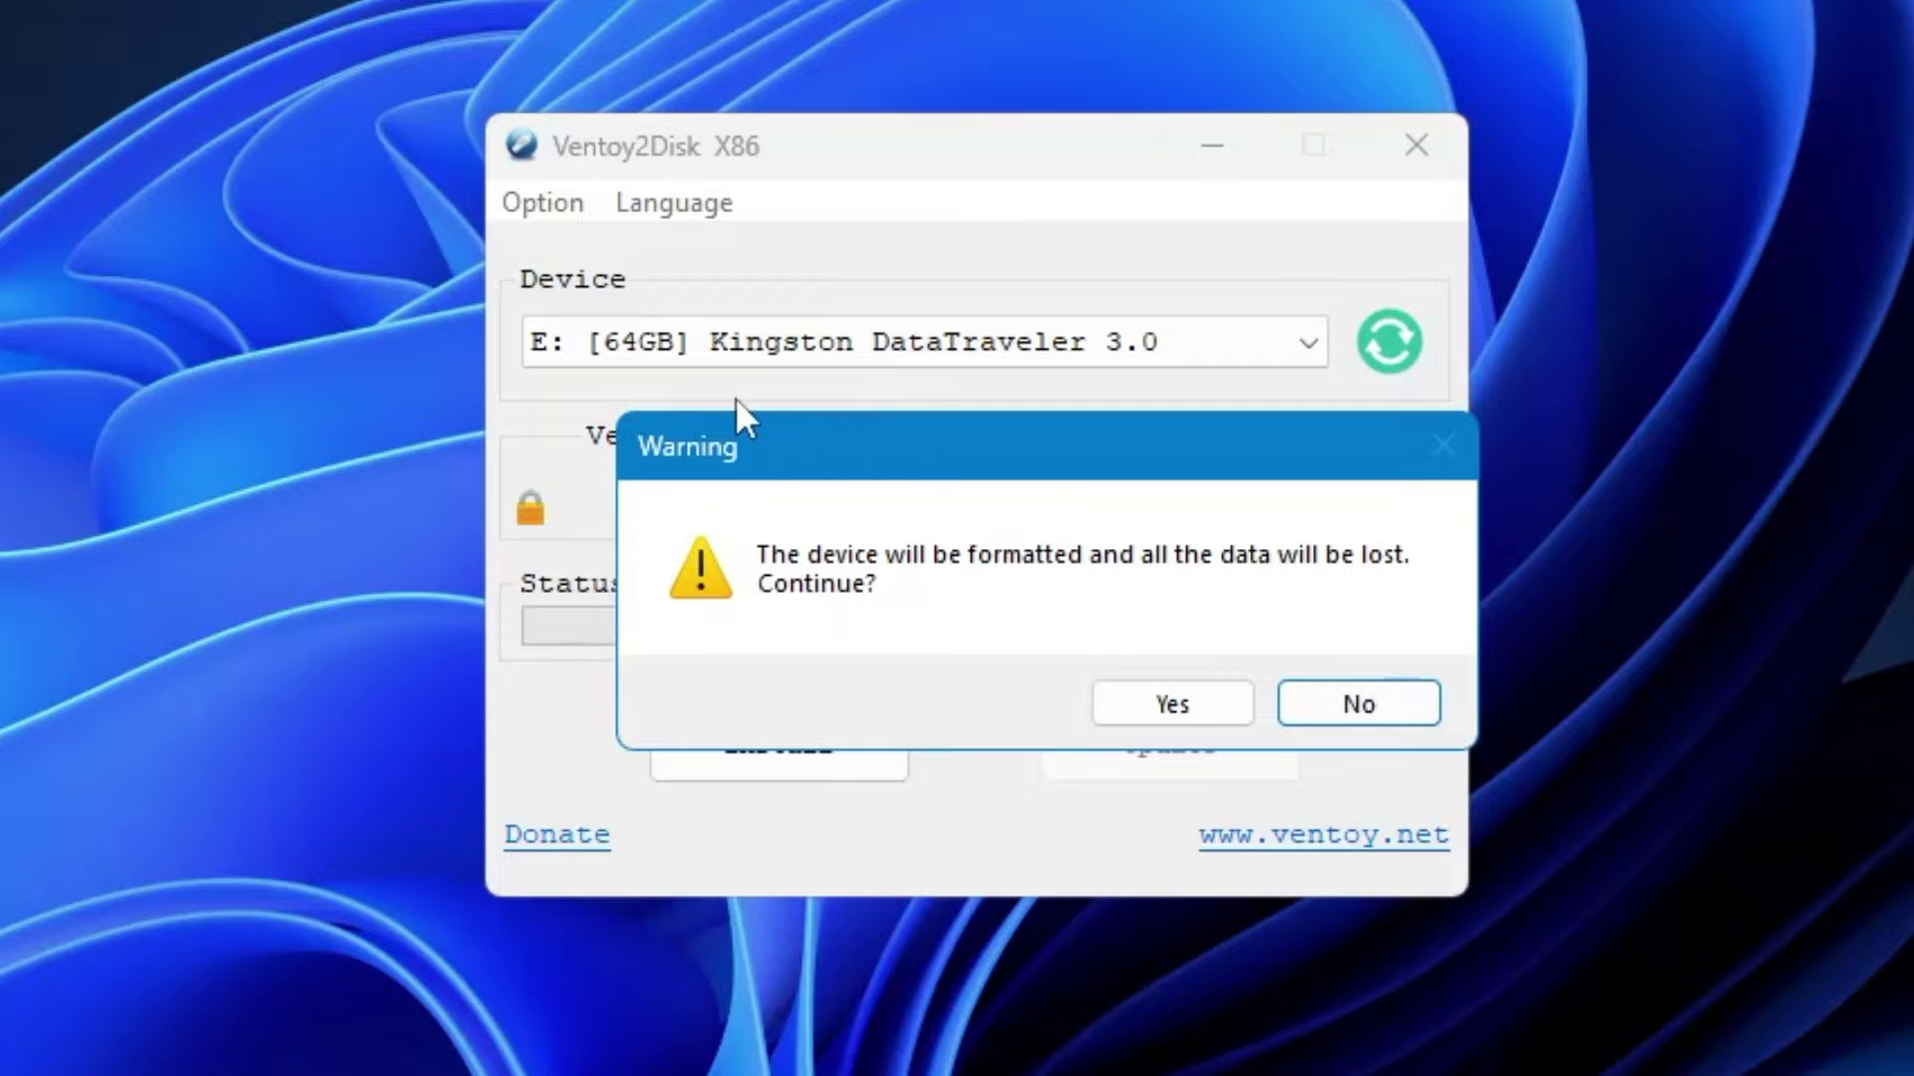
pyautogui.click(1175, 704)
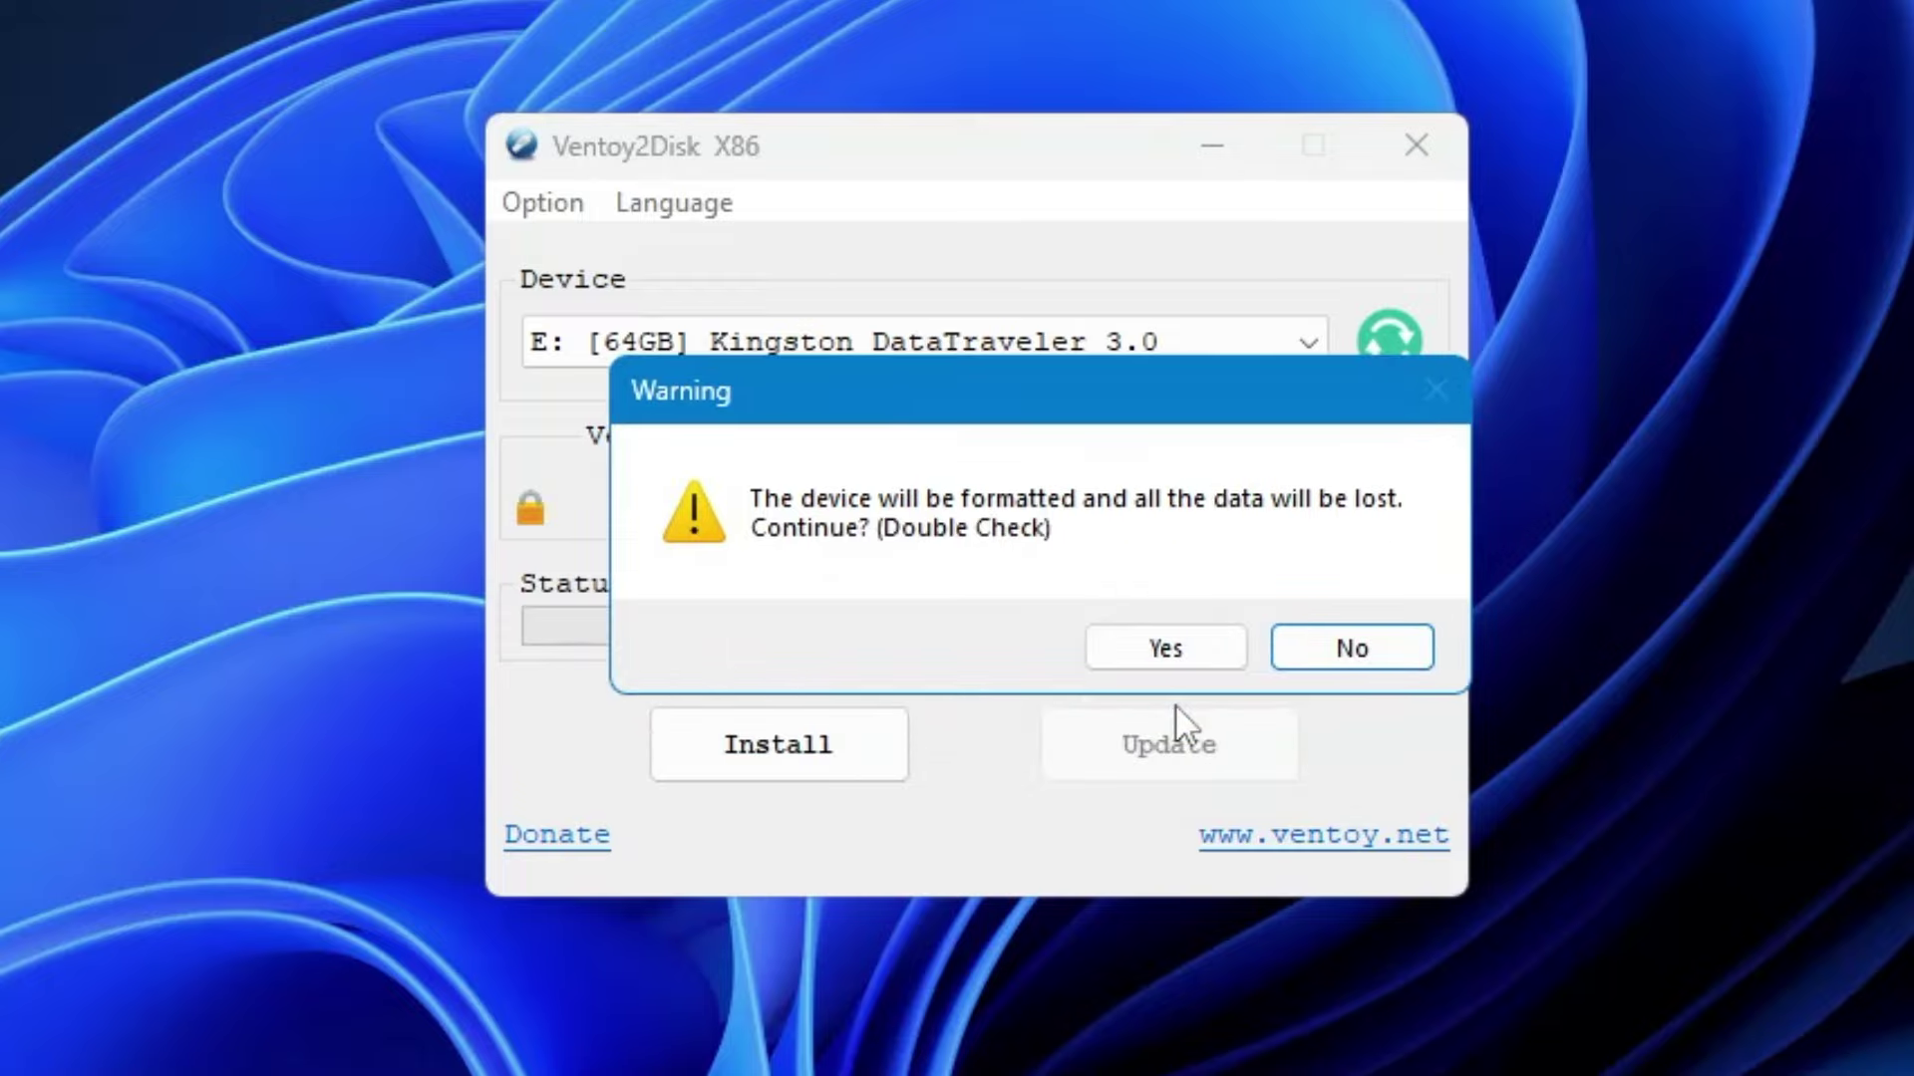
pyautogui.click(1172, 650)
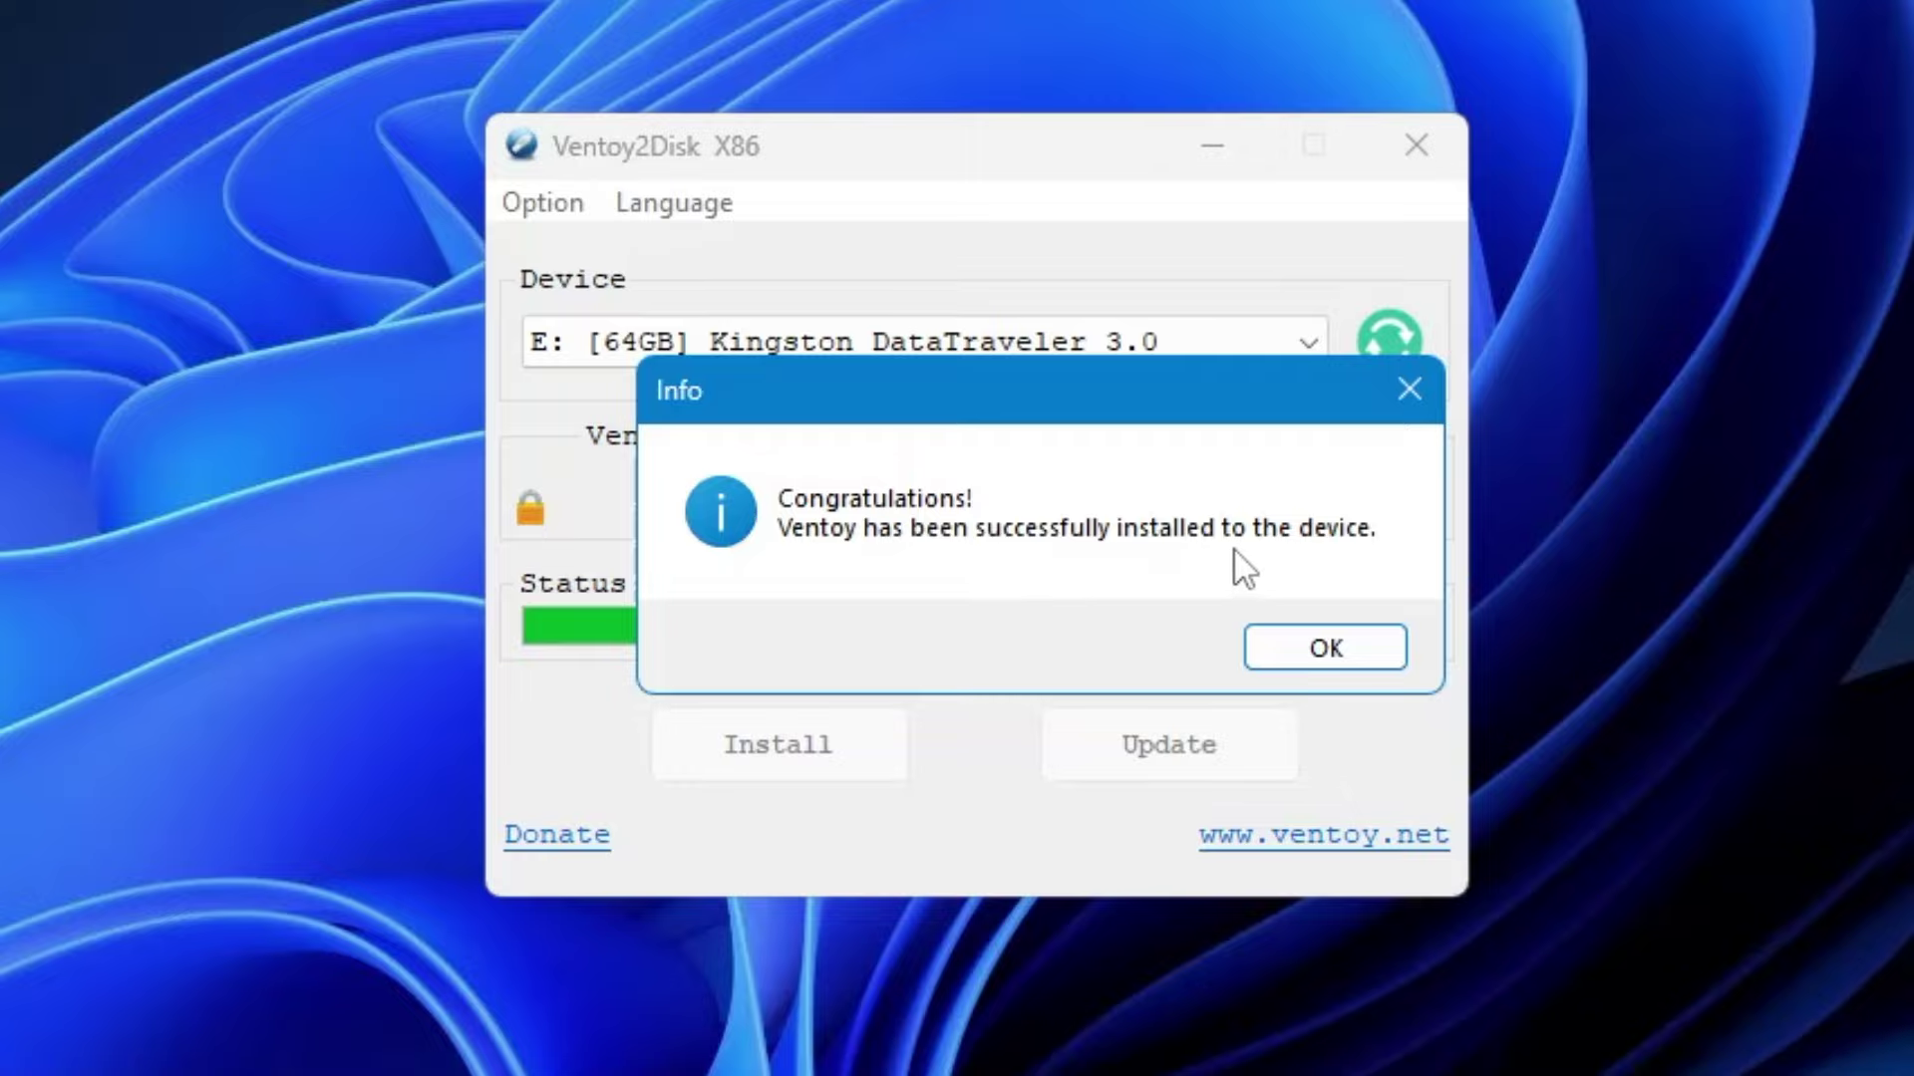
pyautogui.click(1302, 649)
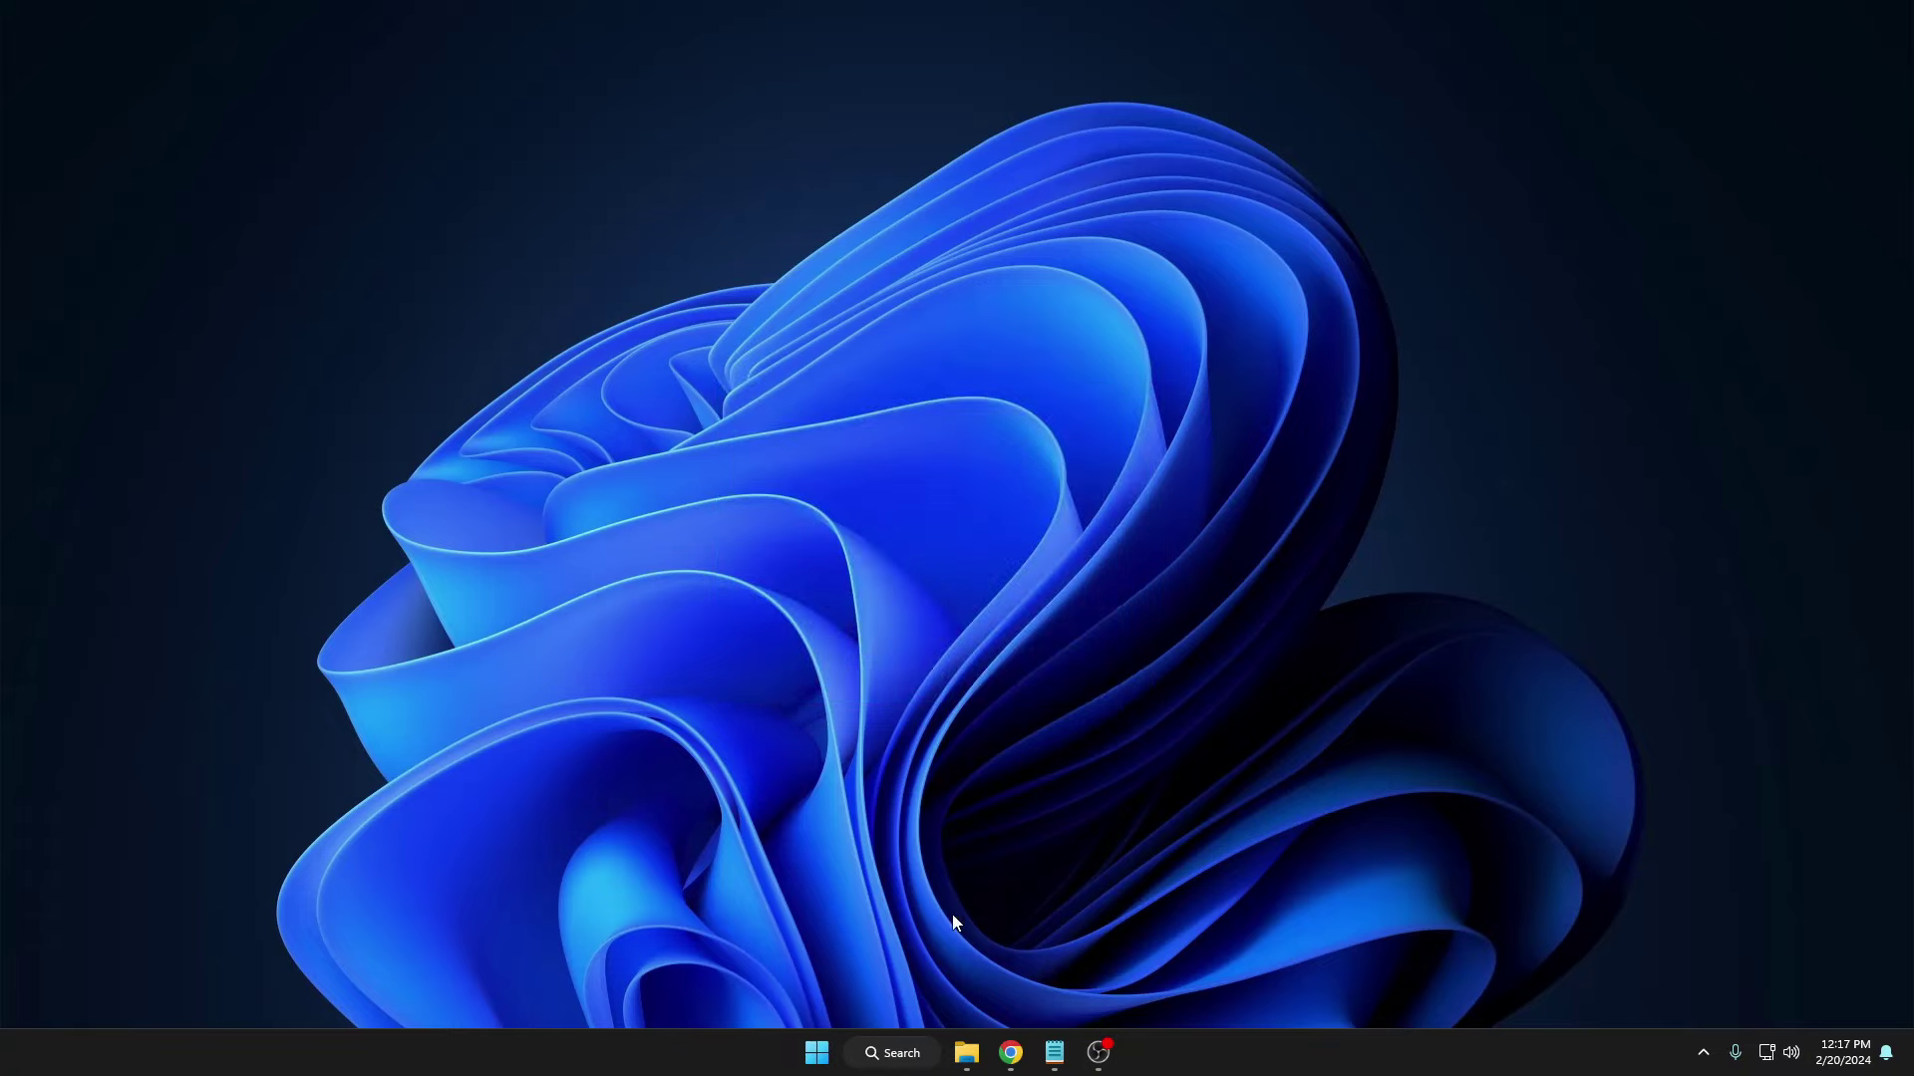
# - Check in This PC that Ventoy (E:) is empty with 57.5 GB free, then return to Chrome
pyautogui.moveTo(967, 1053)
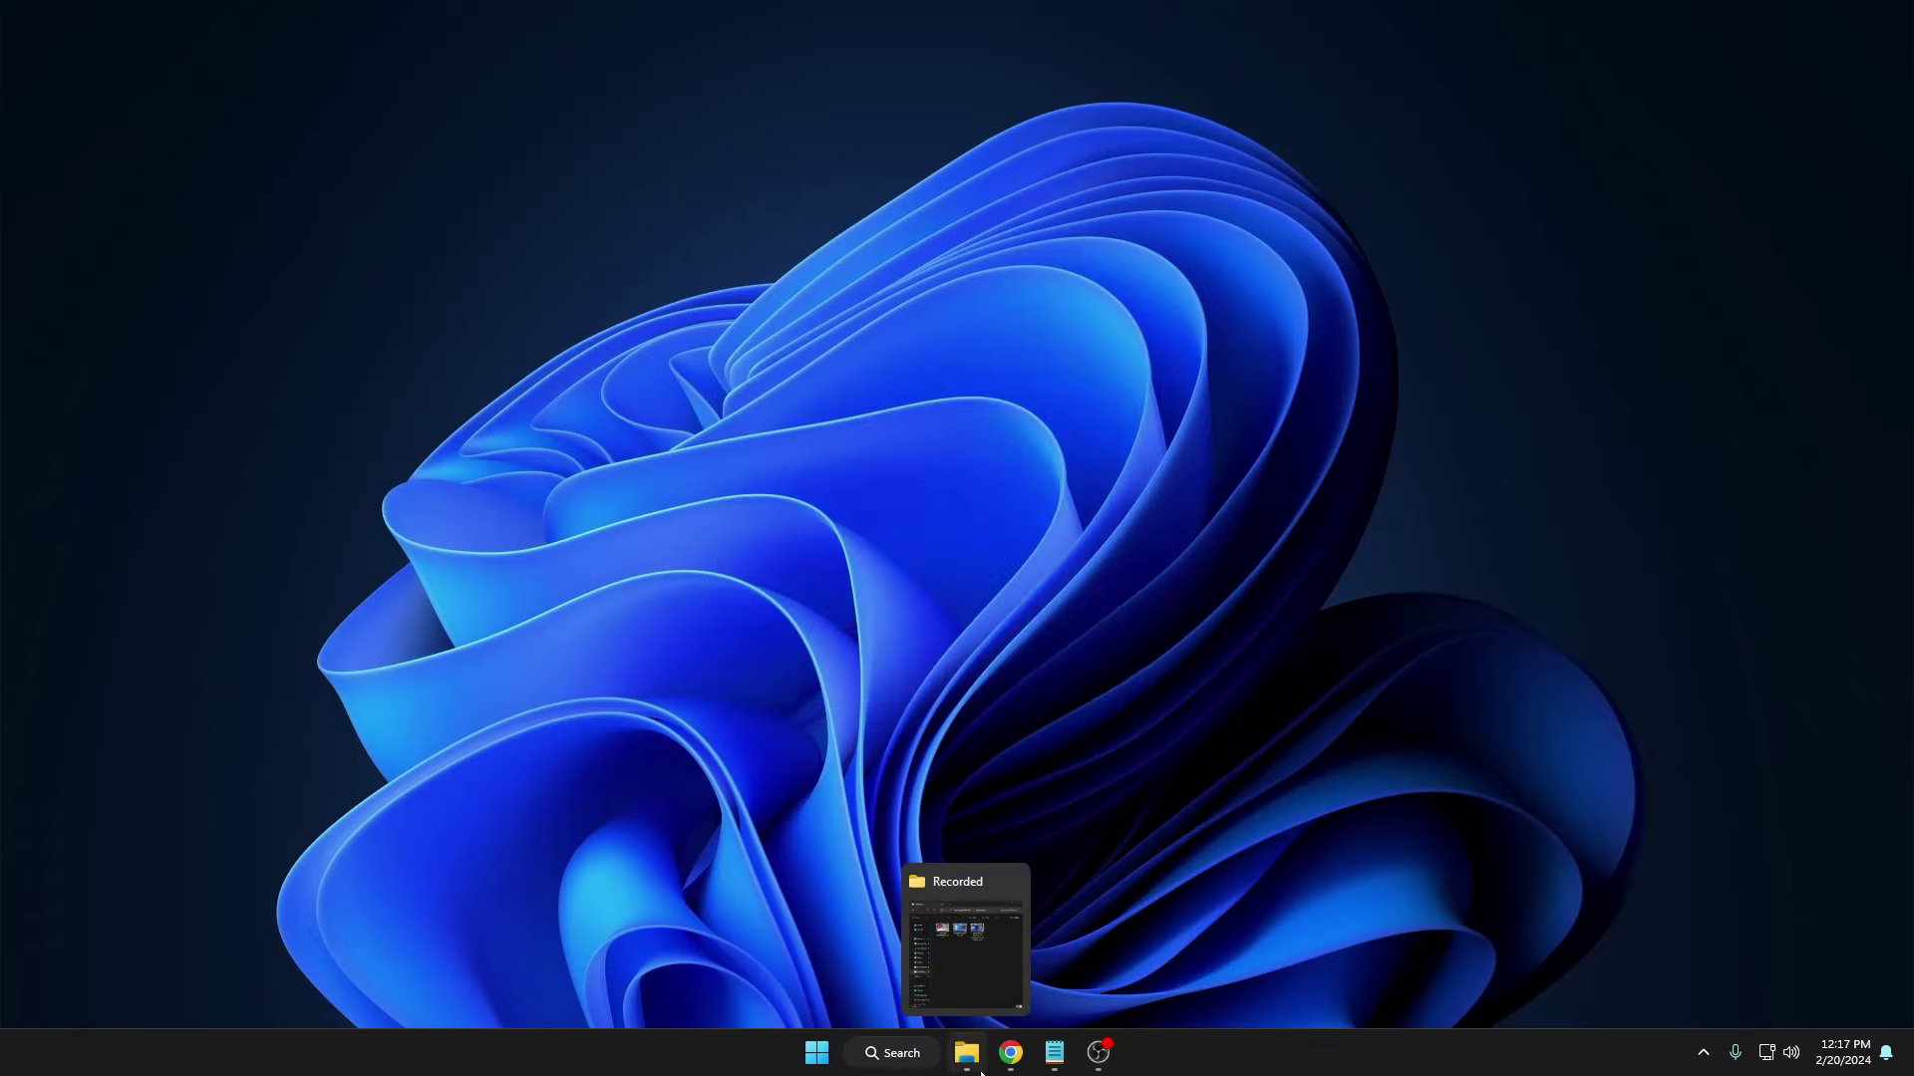
pyautogui.click(935, 919)
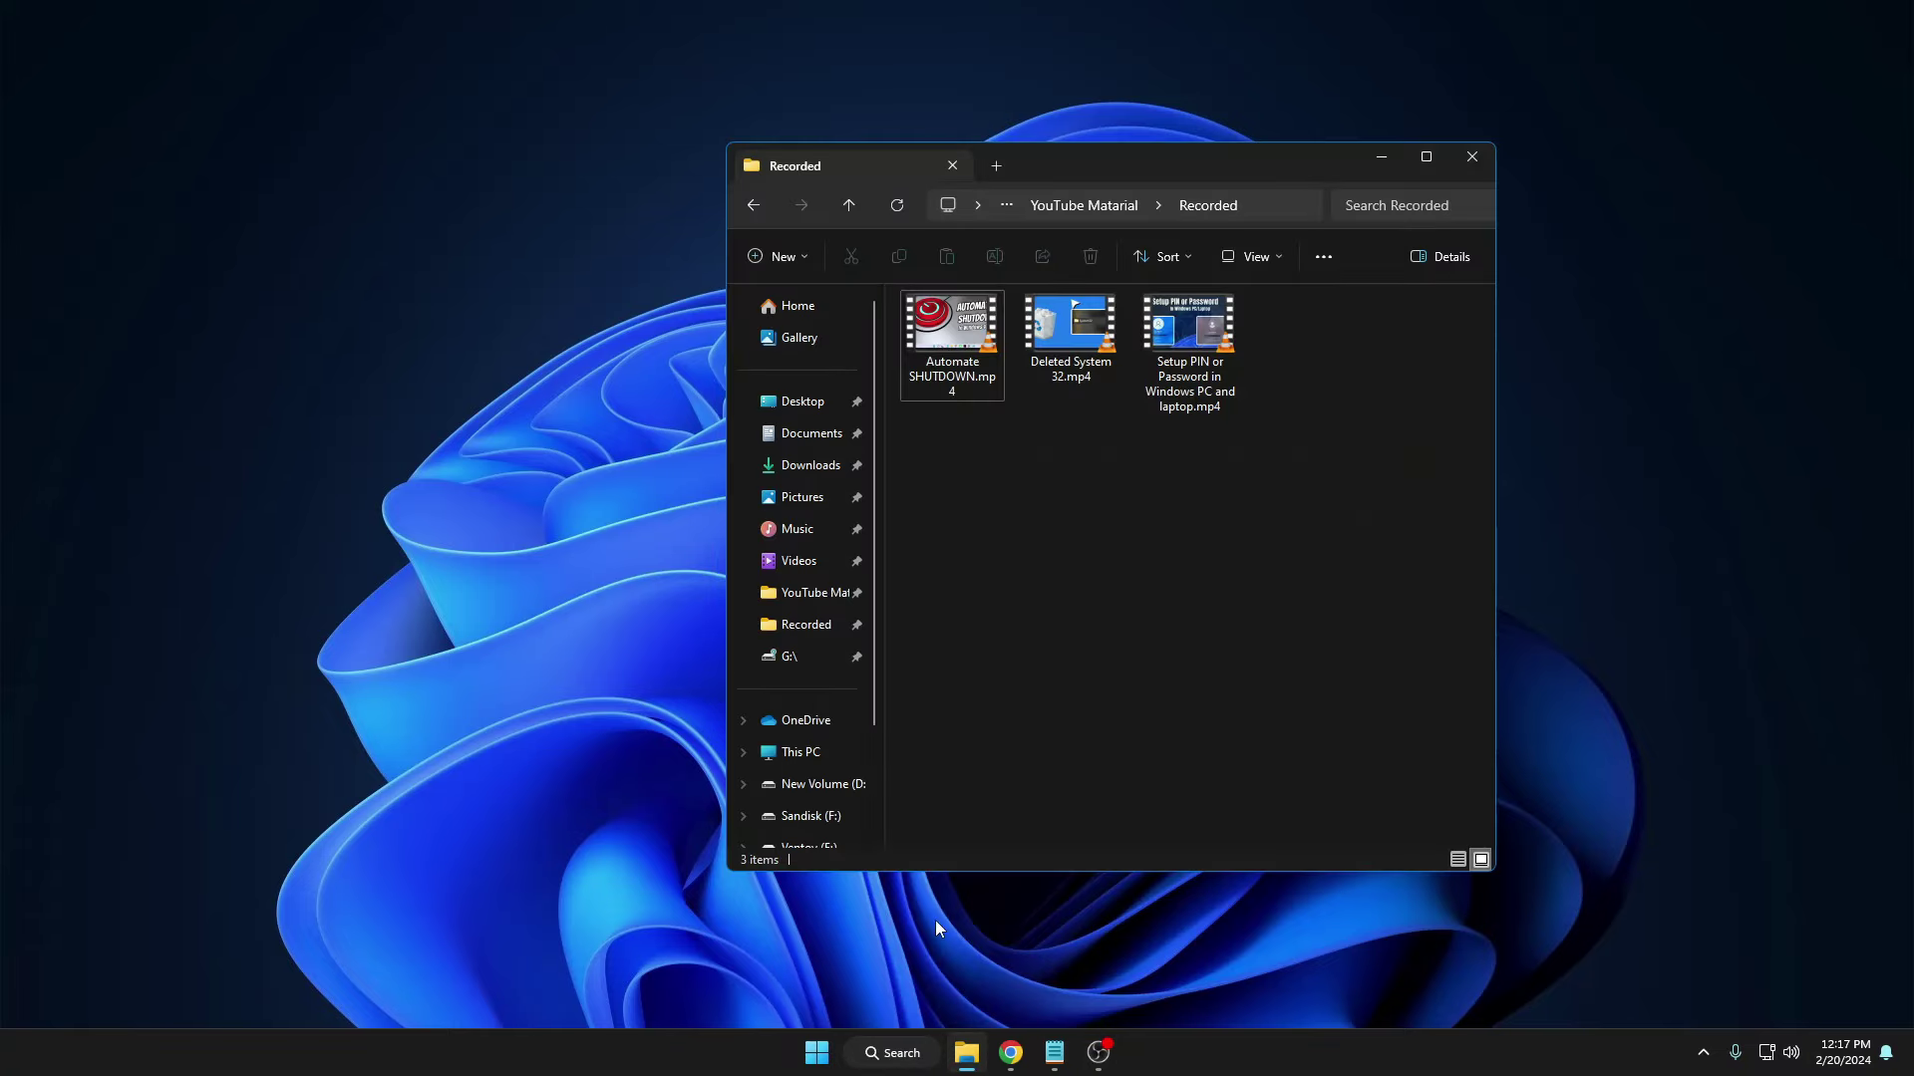
pyautogui.click(802, 753)
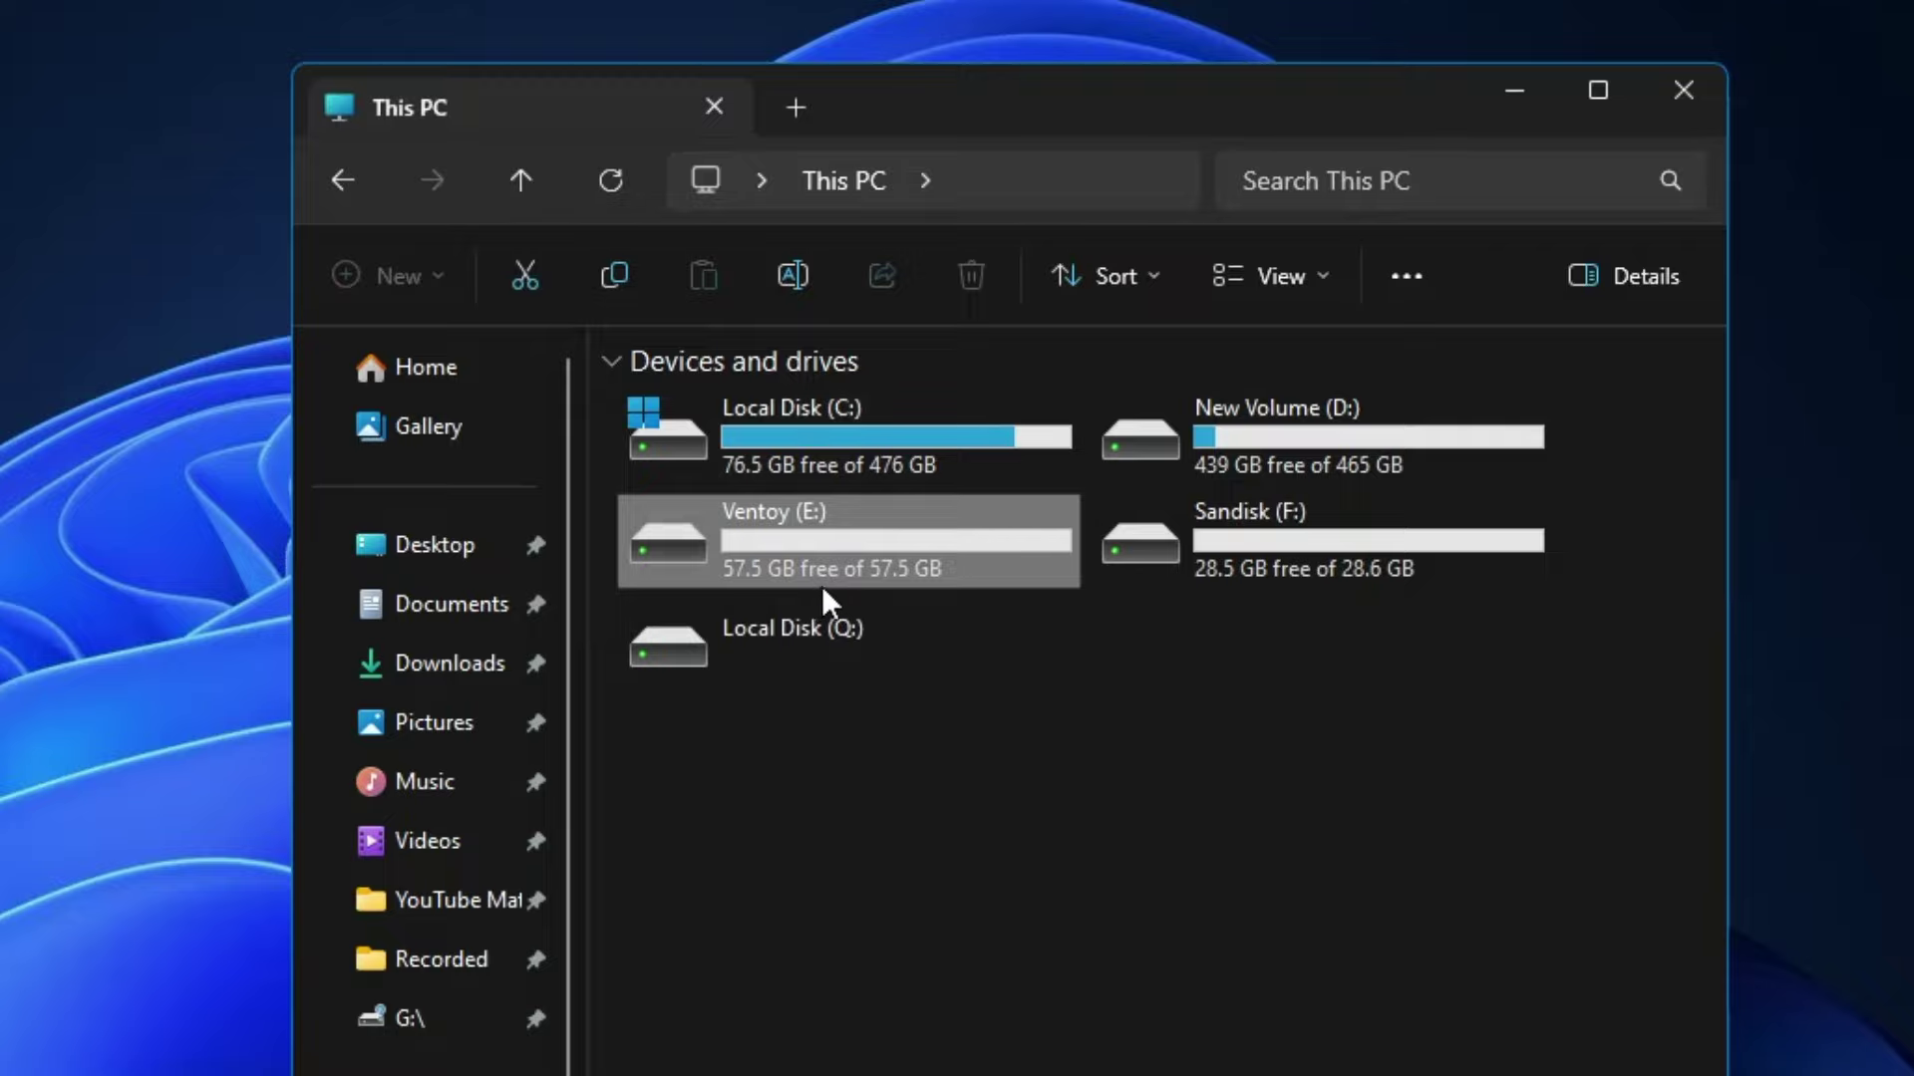
pyautogui.doubleClick(765, 547)
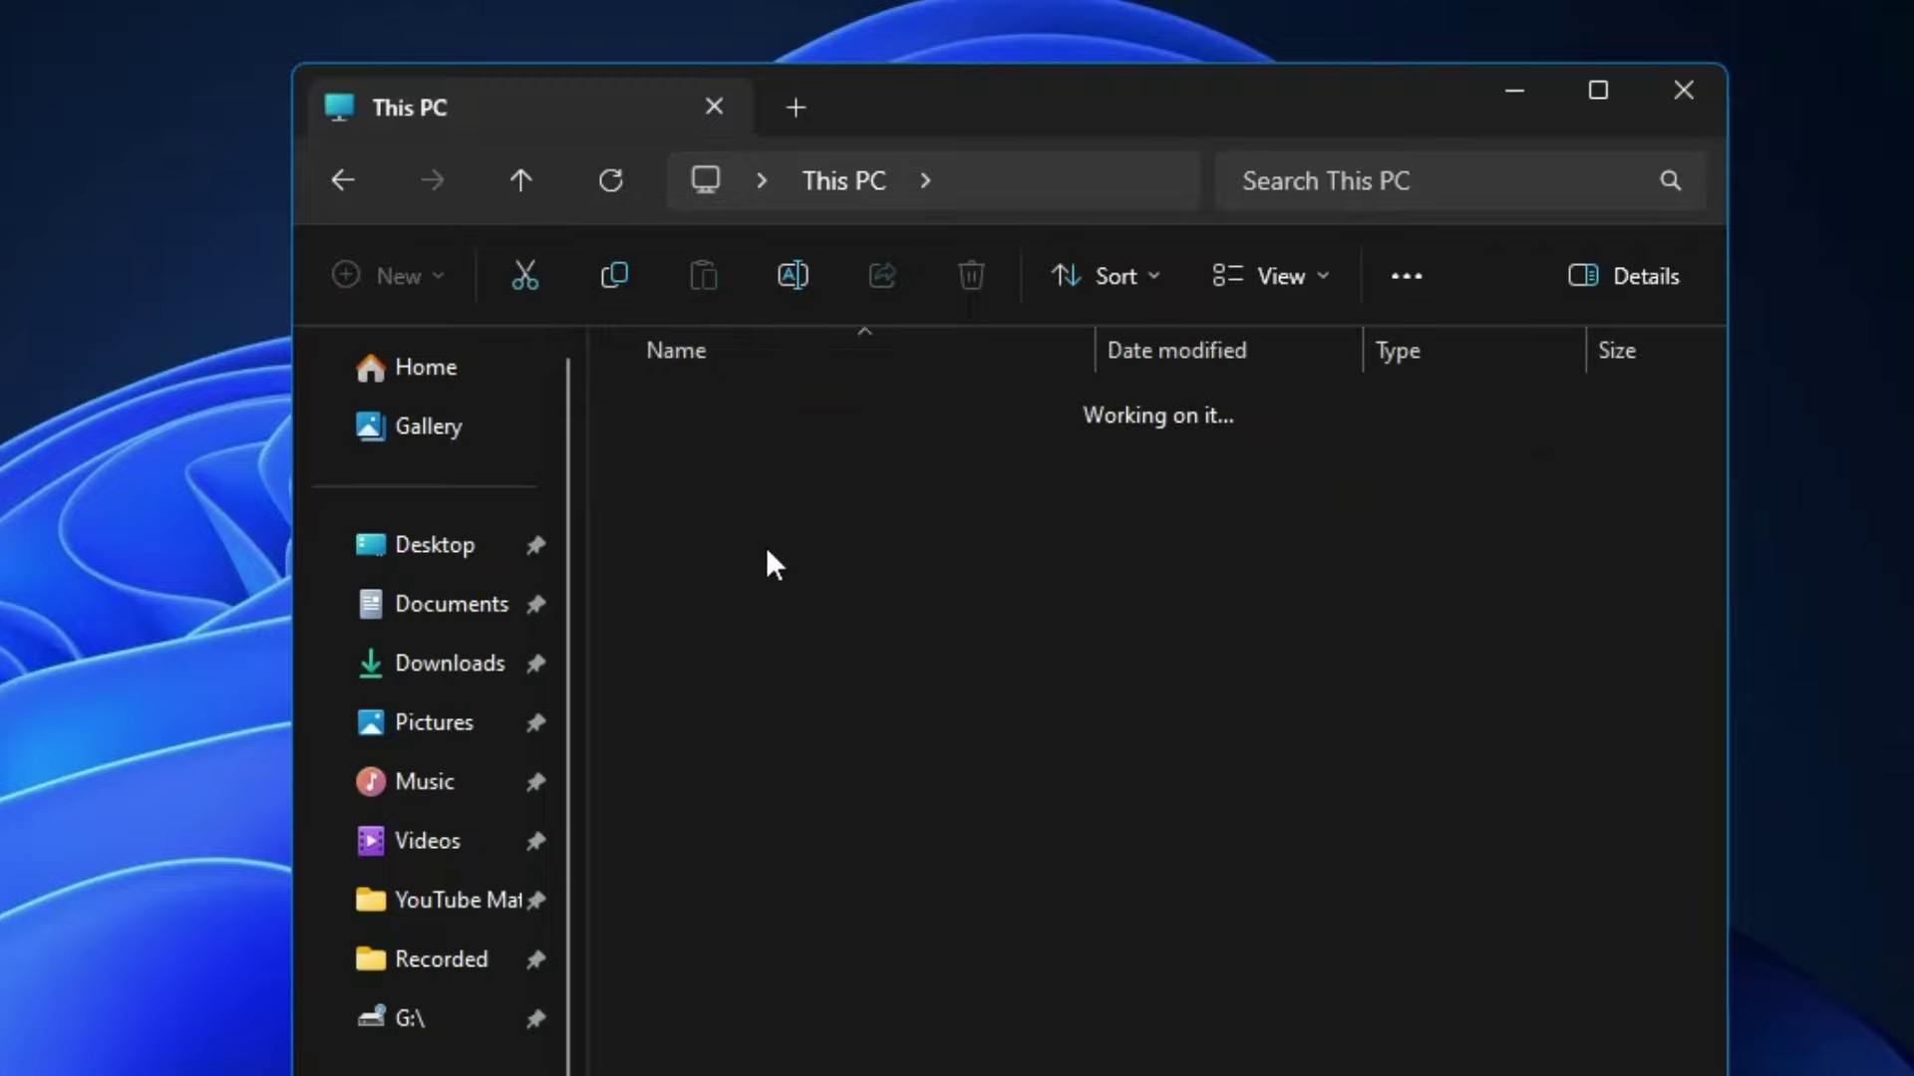
pyautogui.click(331, 184)
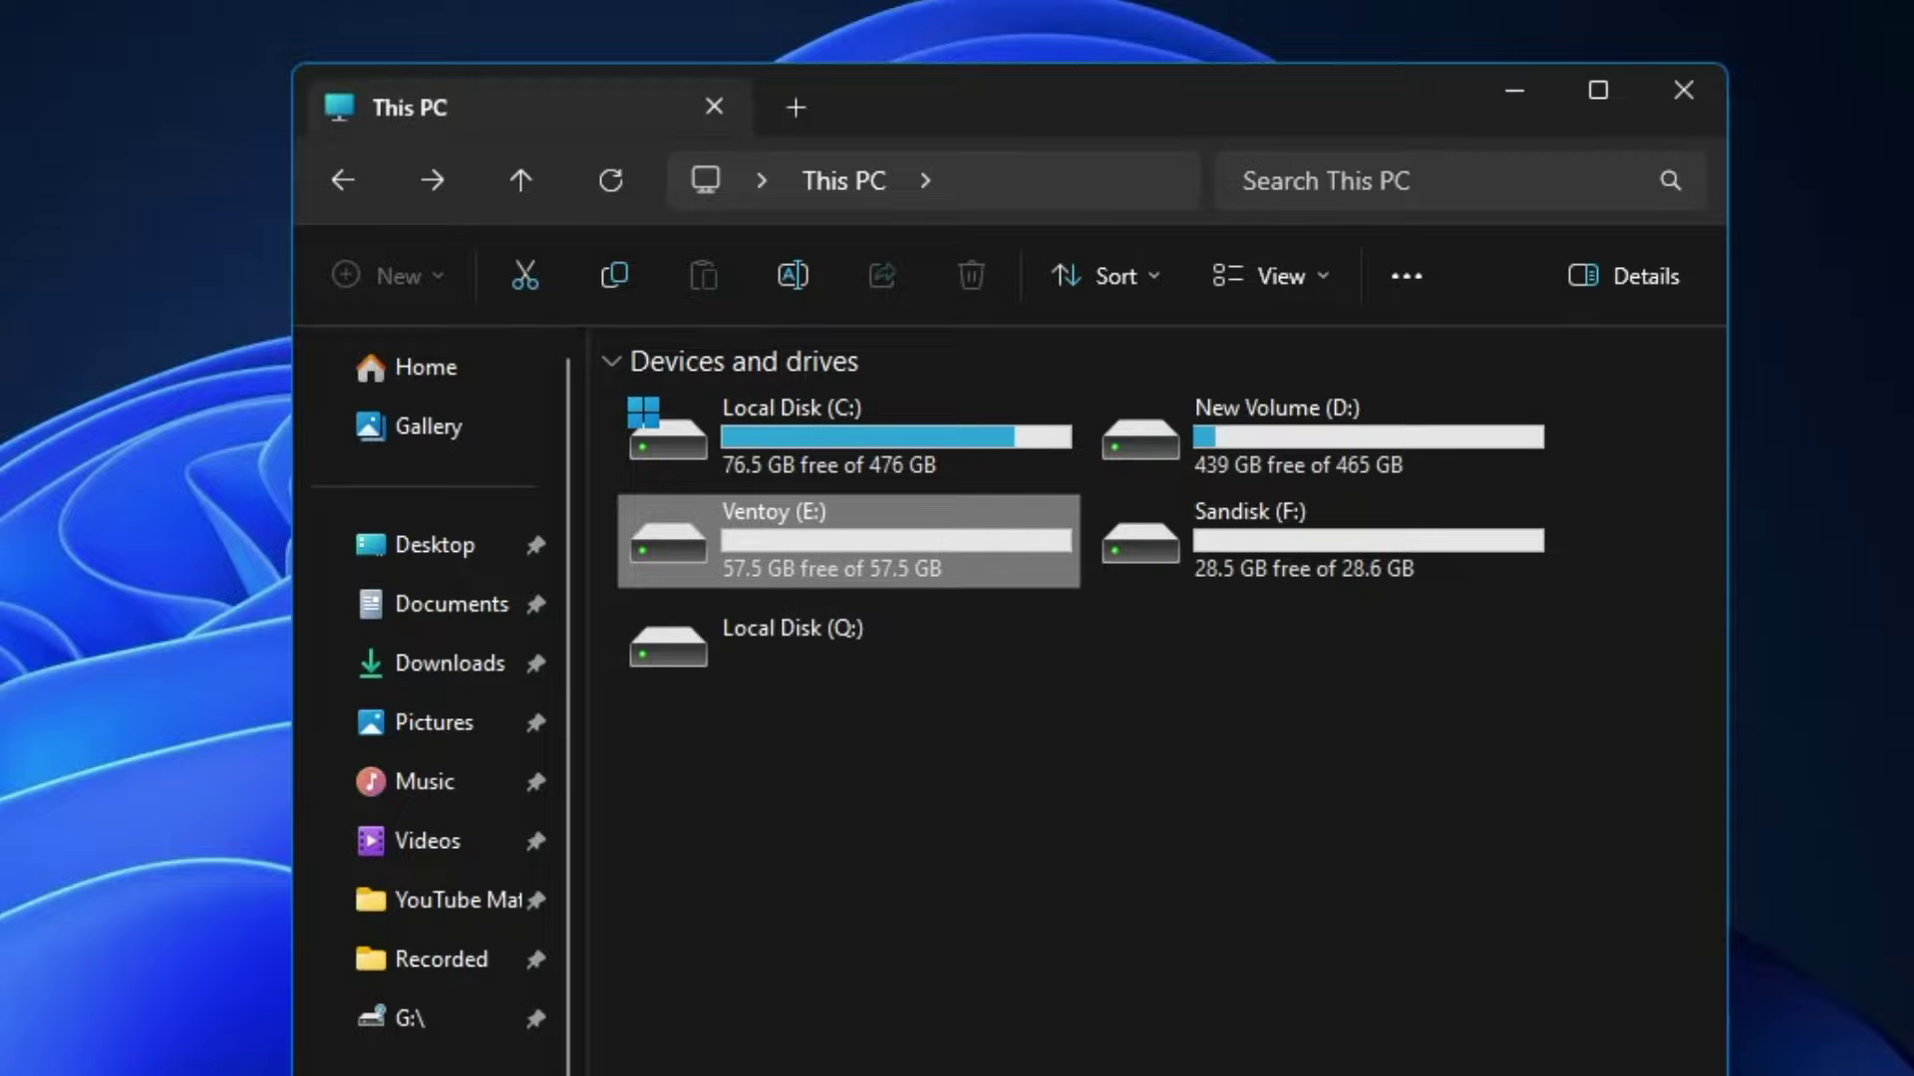
pyautogui.moveTo(1009, 1052)
pyautogui.click(1089, 959)
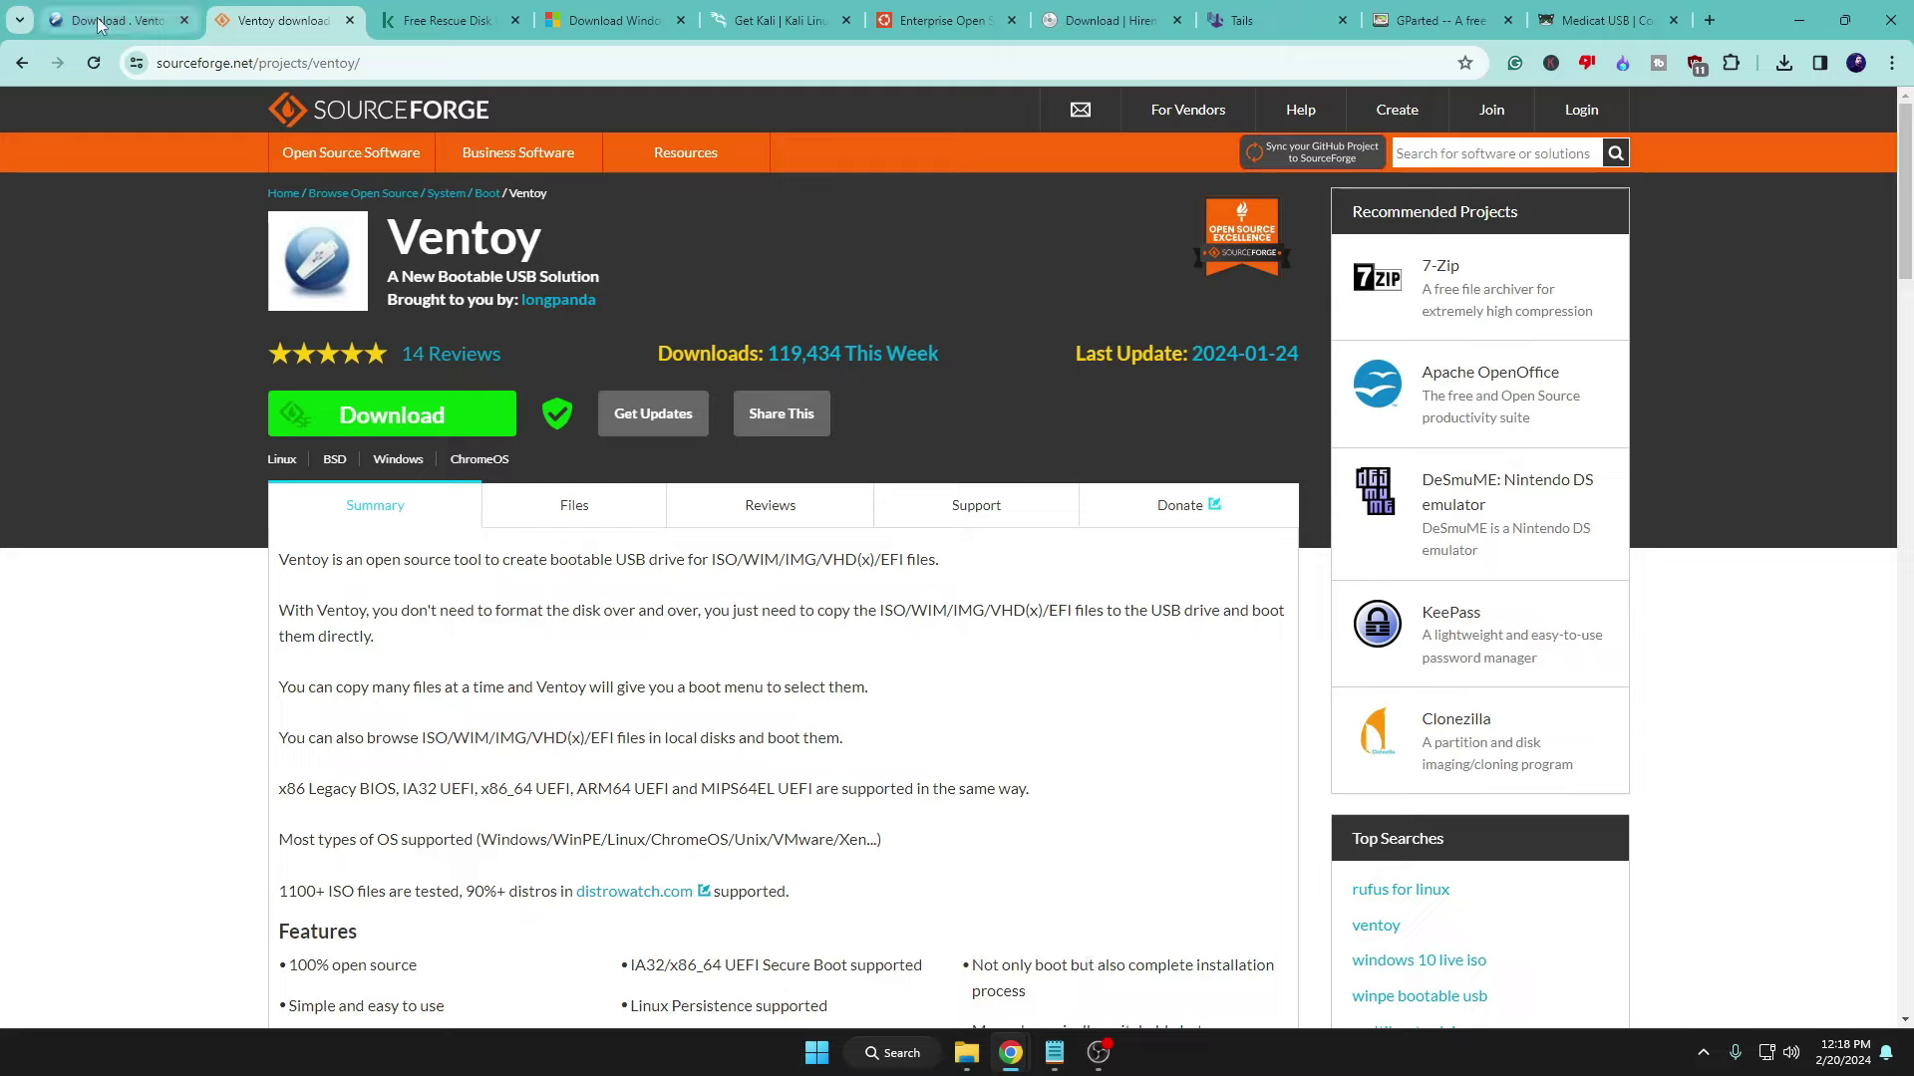
# - Scroll through the Kaspersky Free Rescue Disk page, then move to the Download Windows tab
pyautogui.click(444, 22)
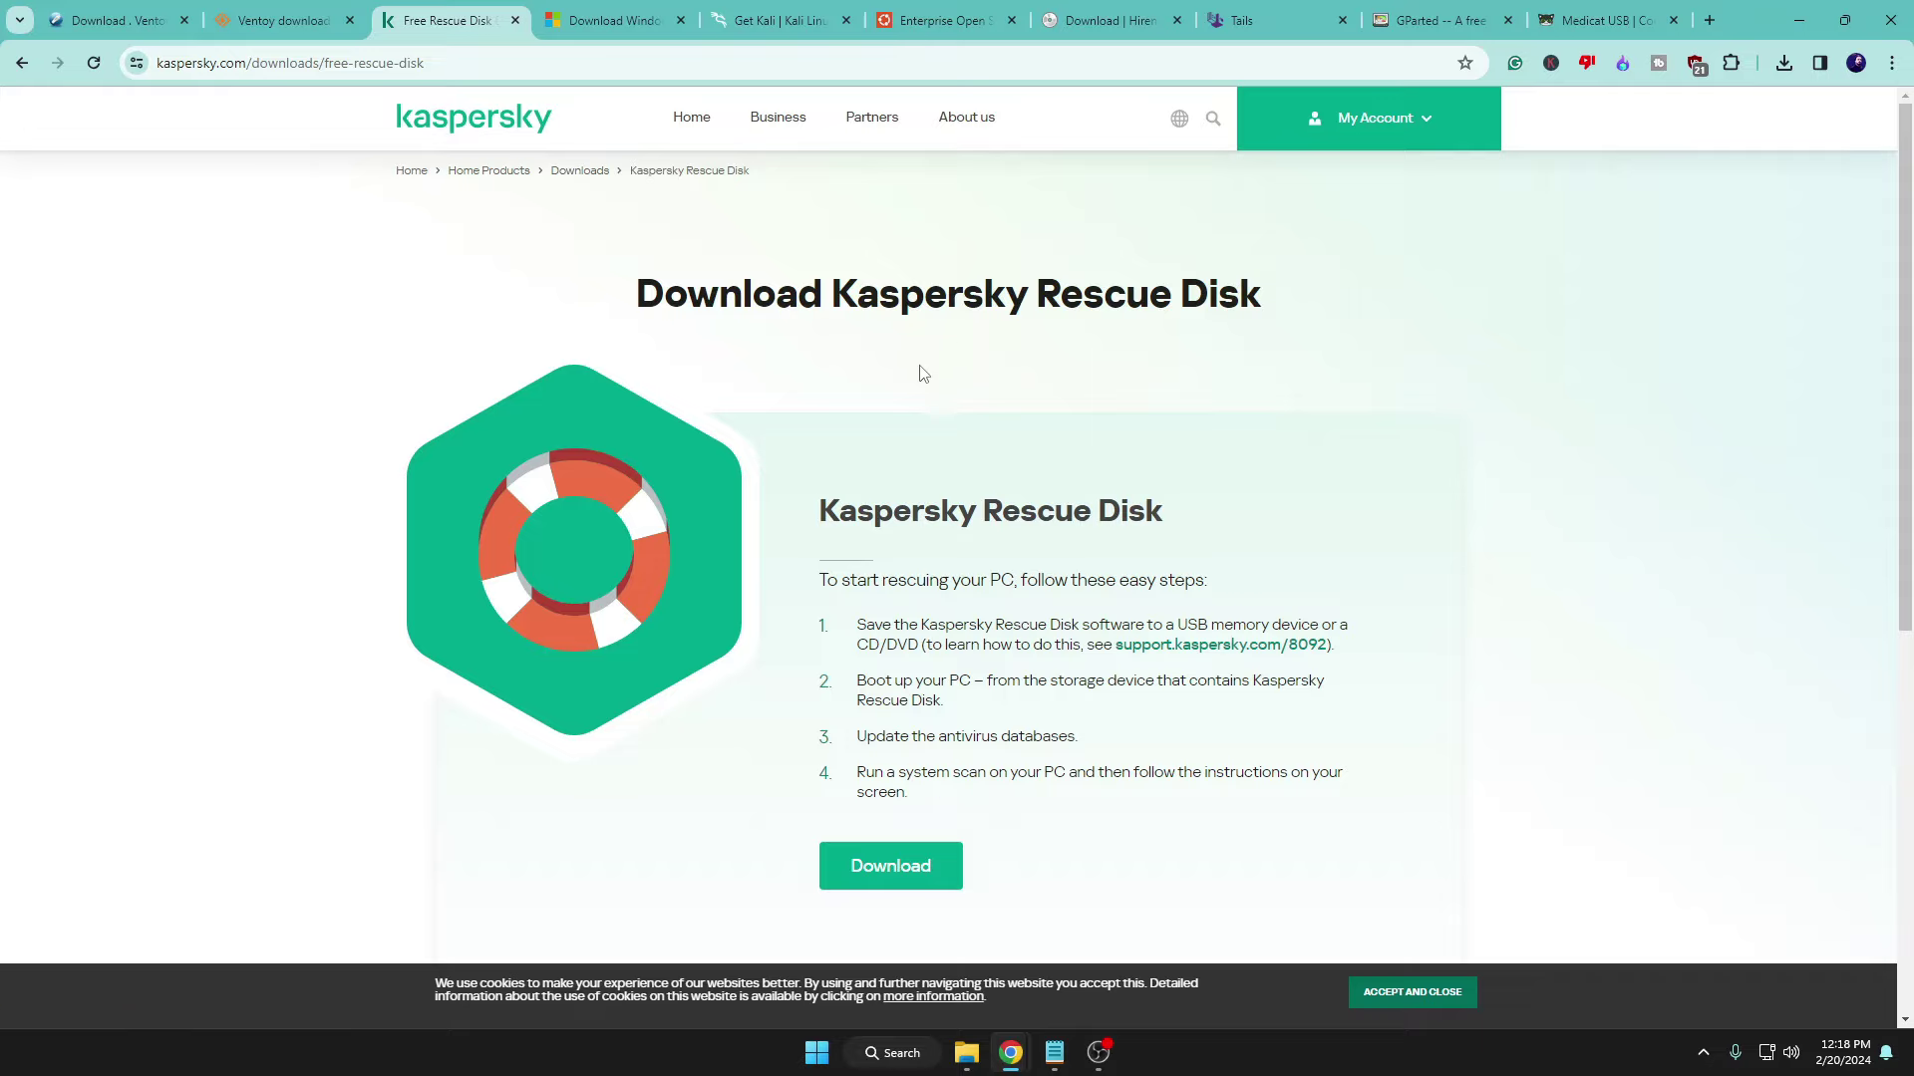
pyautogui.scroll(-1, 819, 533)
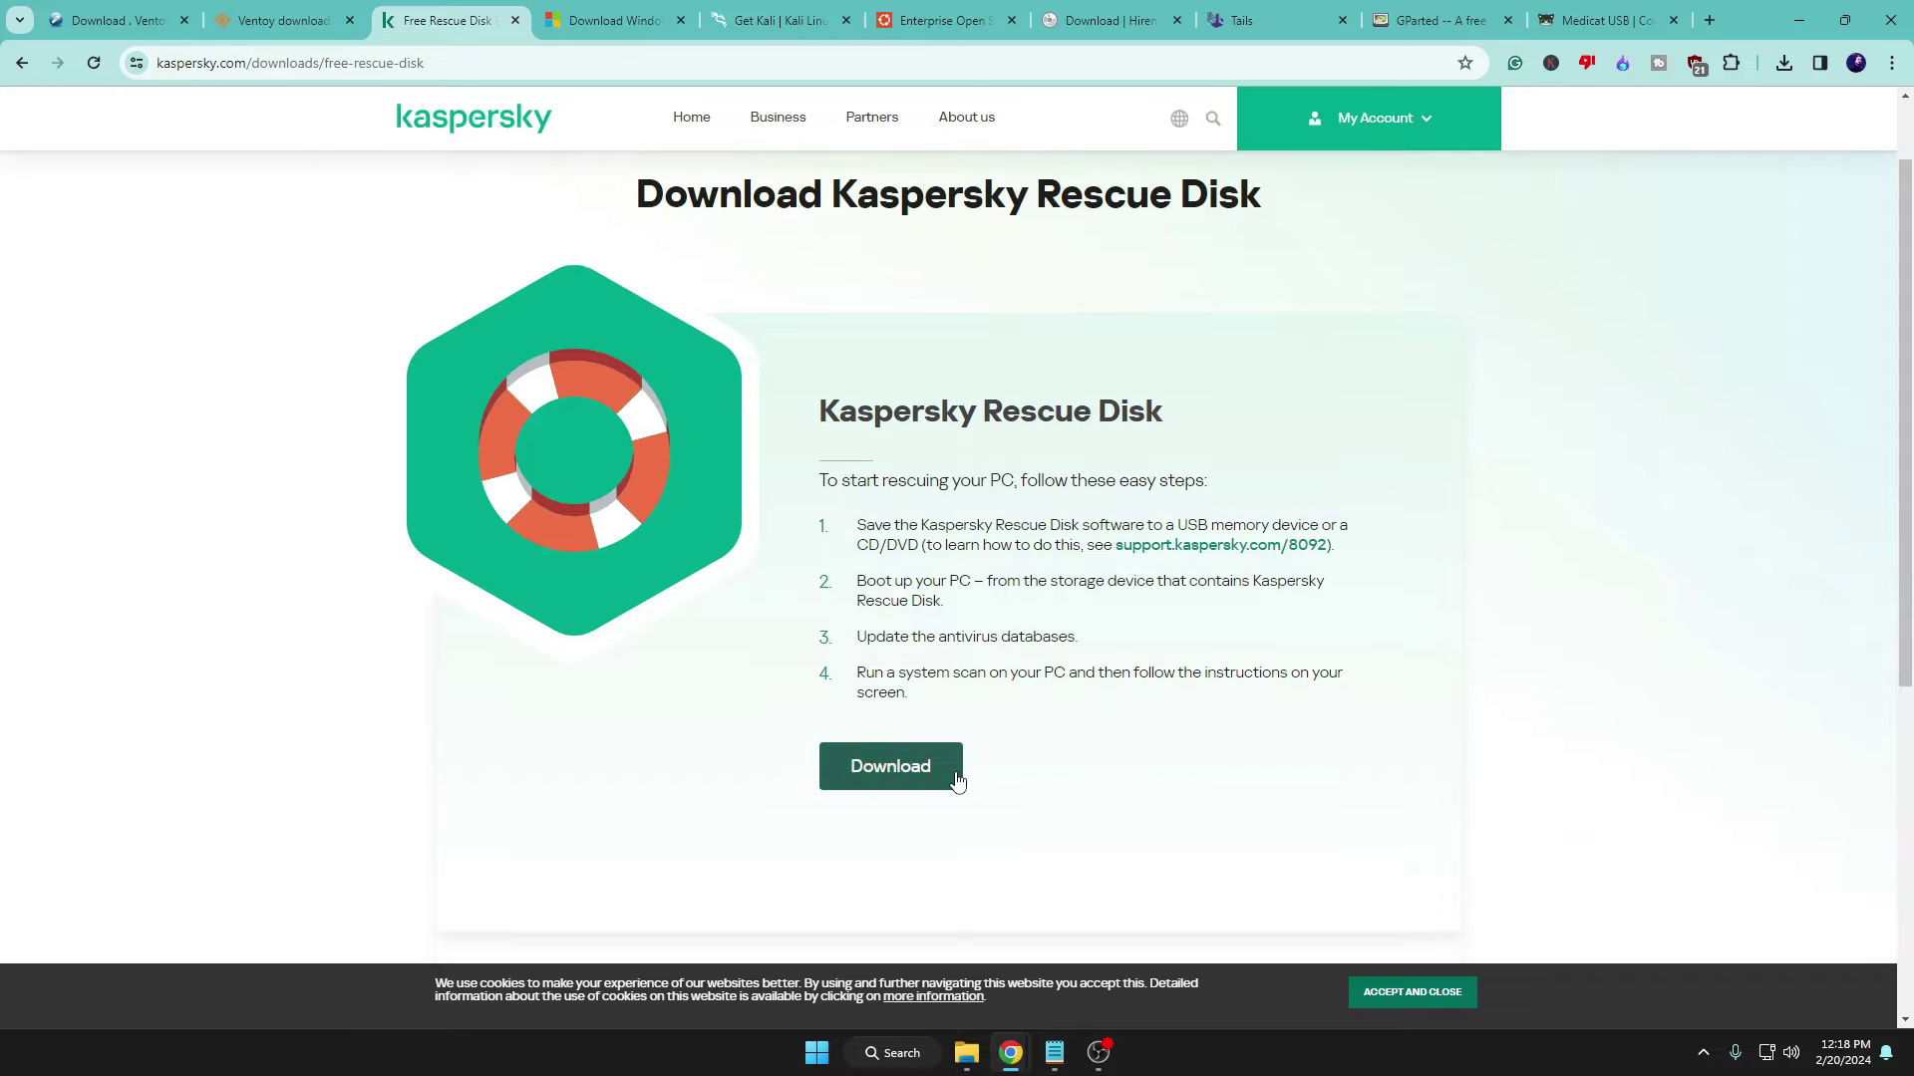
pyautogui.click(618, 30)
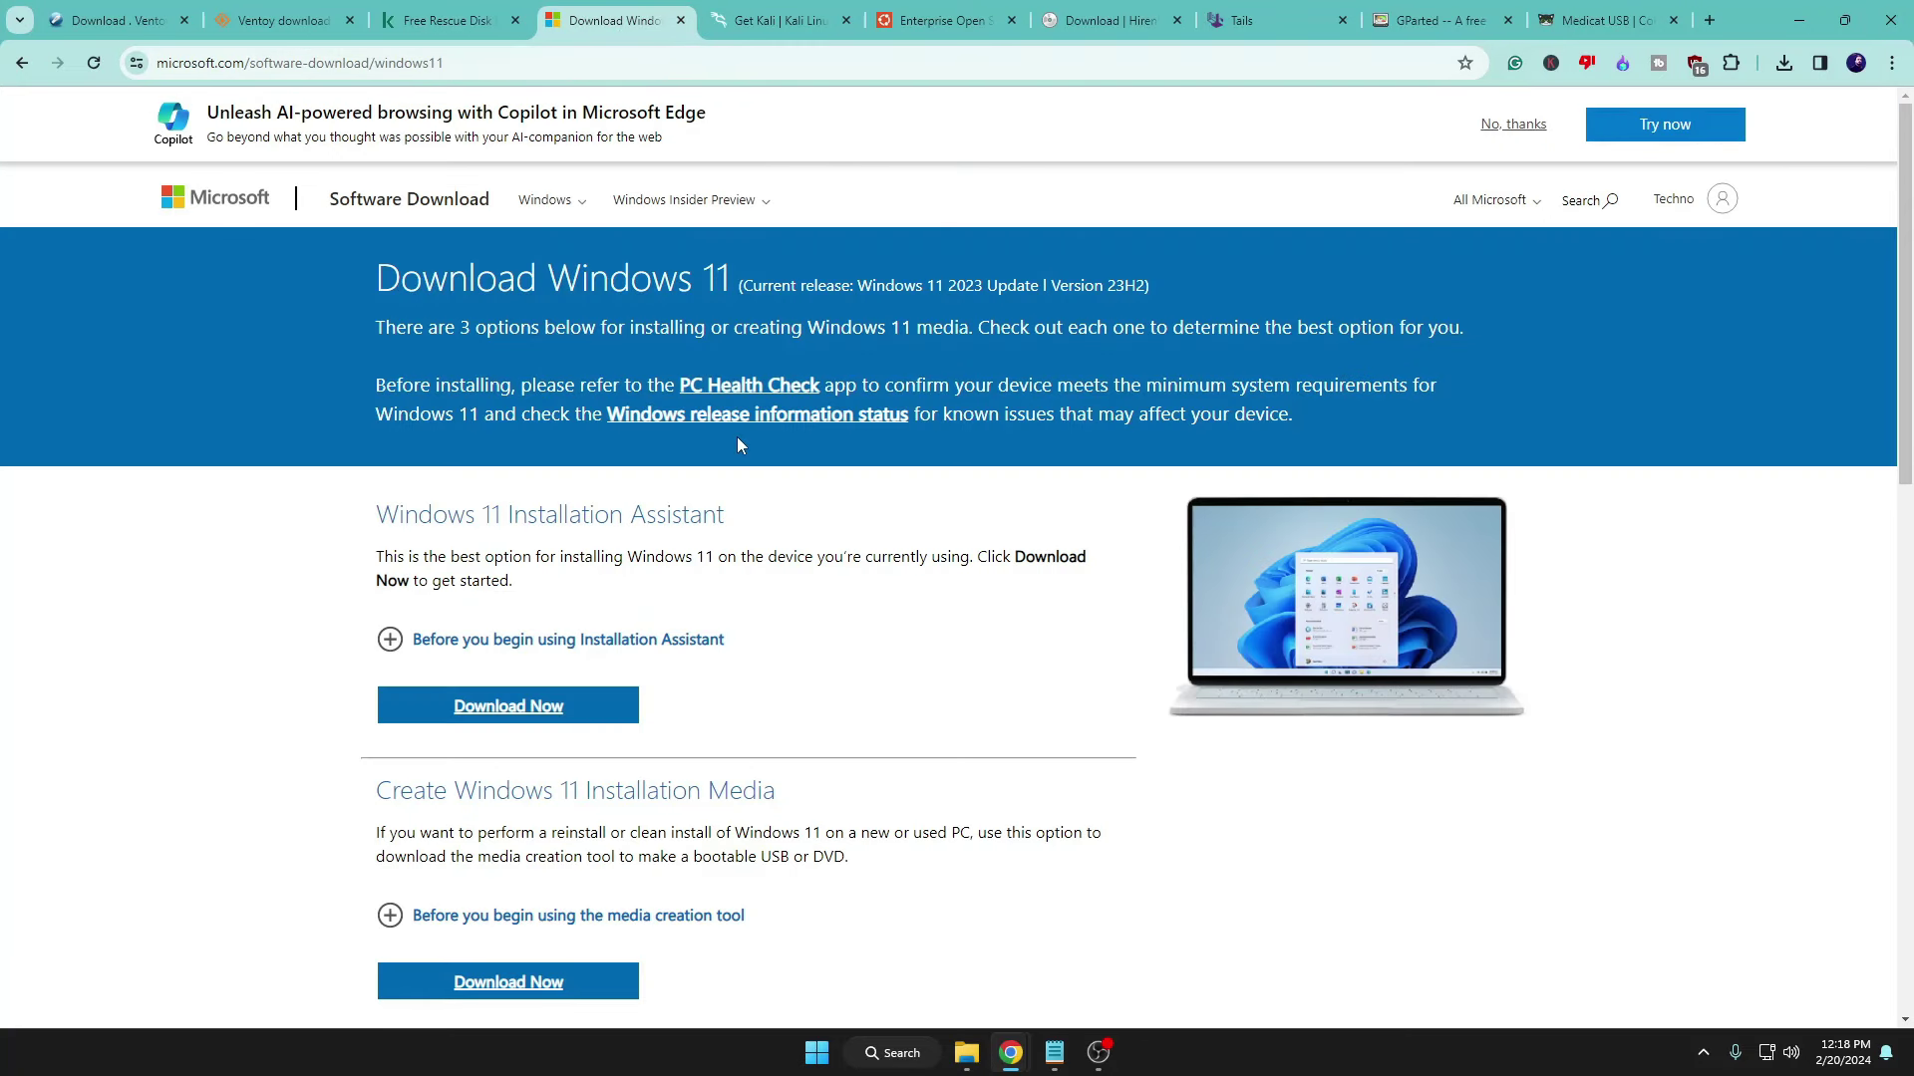
# - Request the Windows 11 multi-edition x64 ISO in English (United States), then go to Get Kali
pyautogui.scroll(-5, 738, 439)
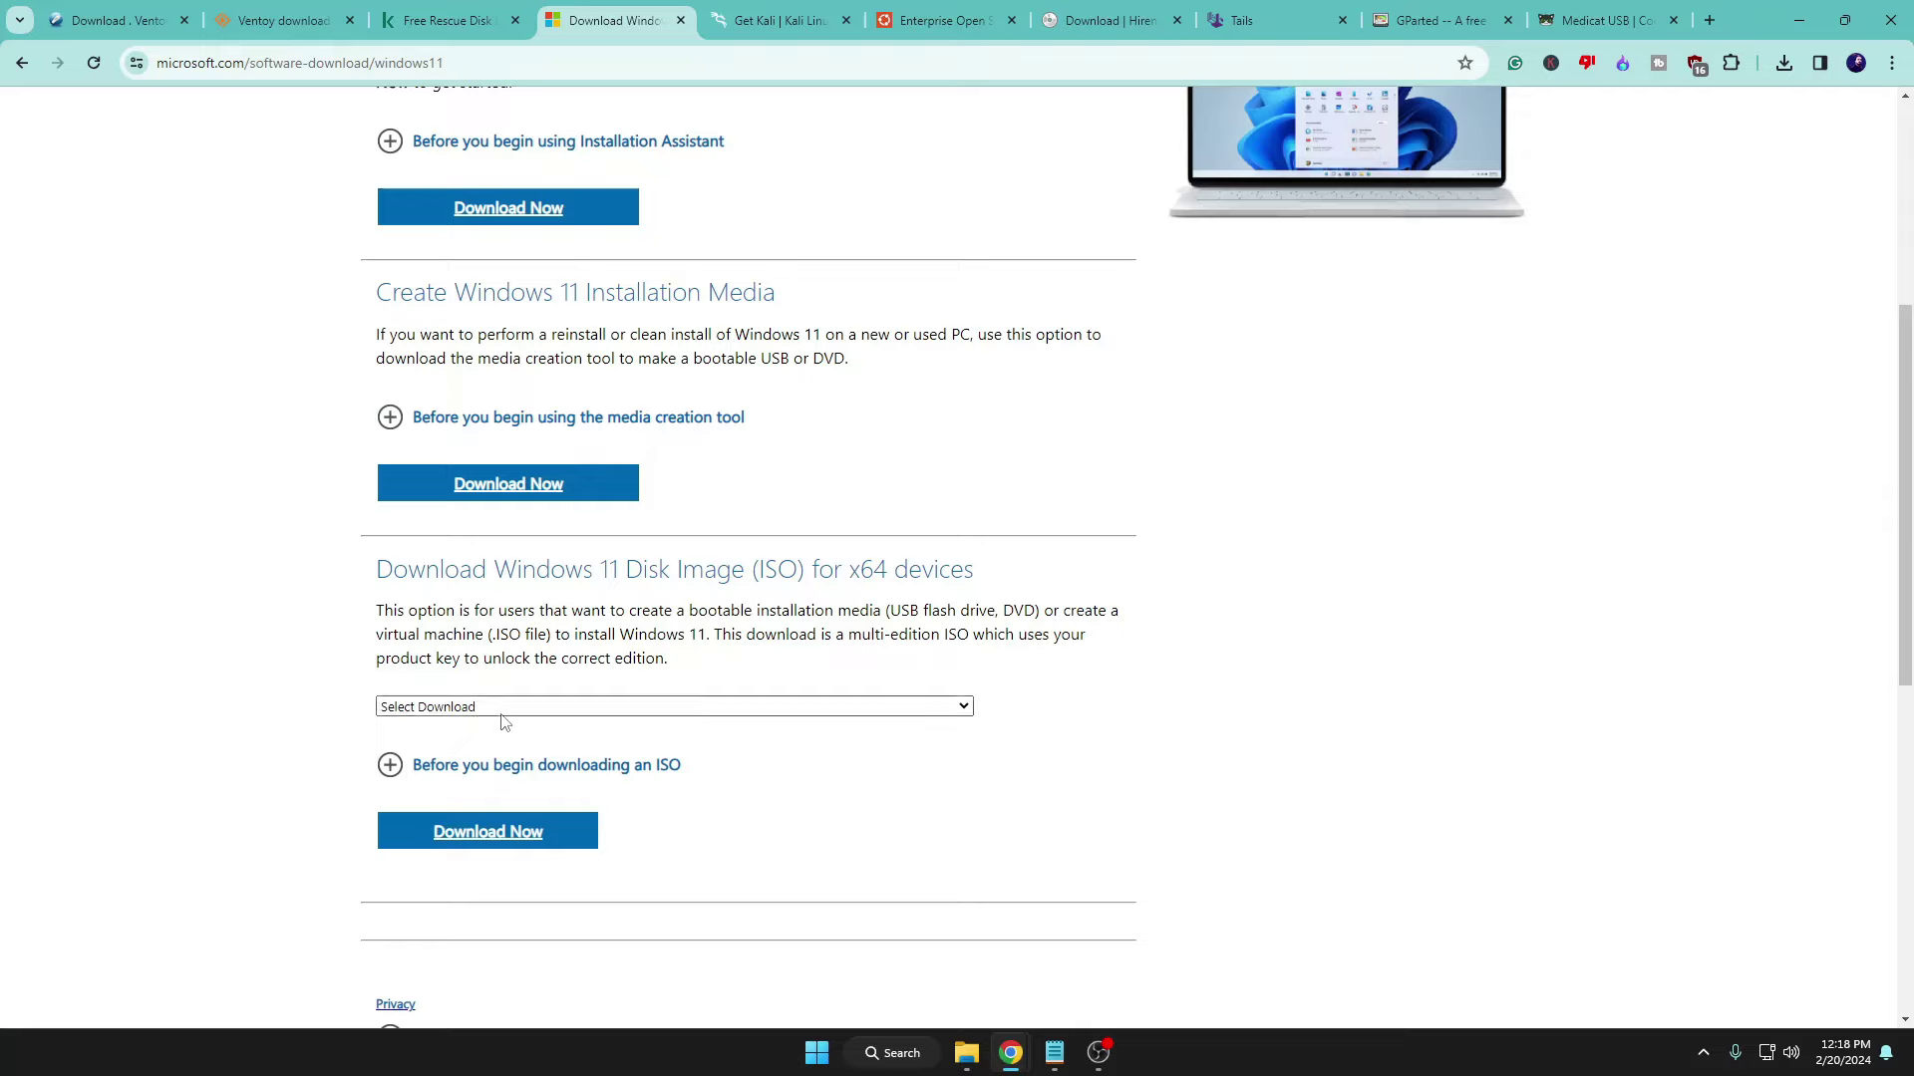
pyautogui.click(503, 709)
pyautogui.click(501, 744)
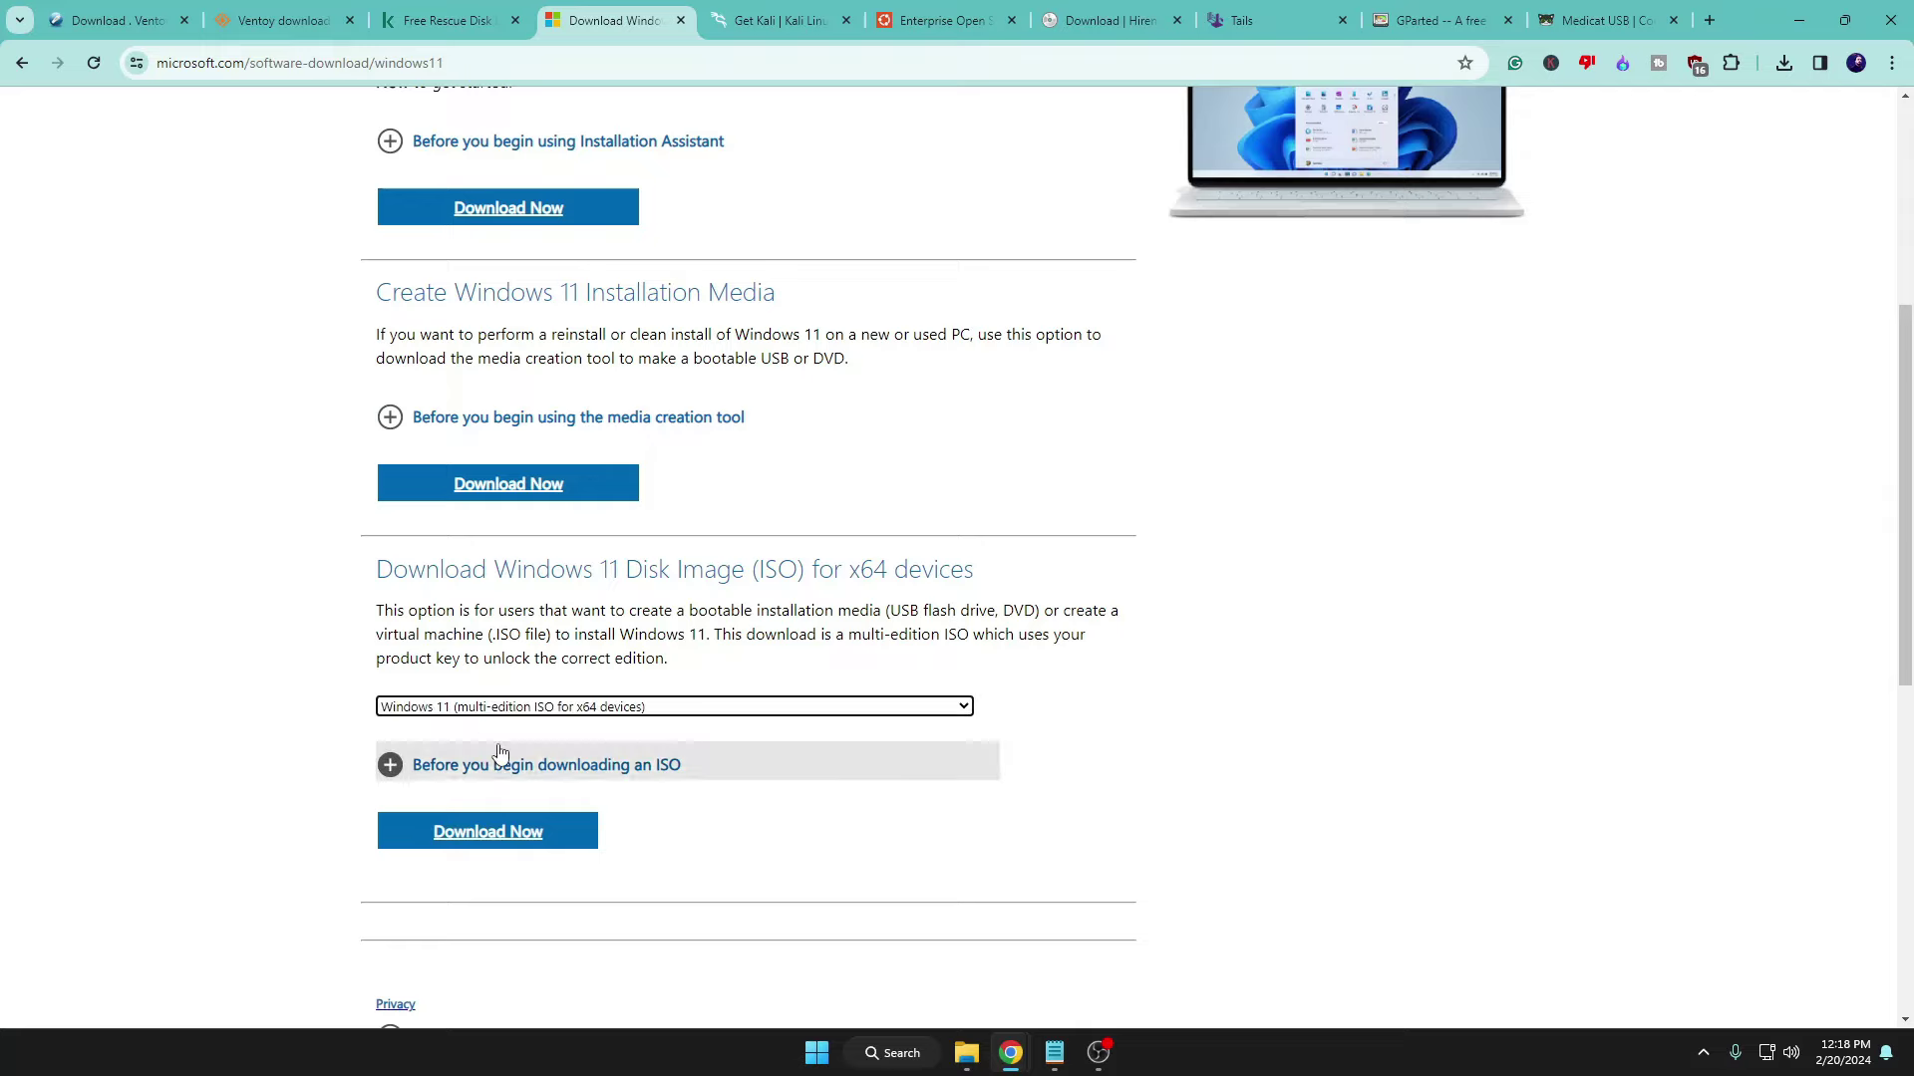
pyautogui.click(500, 836)
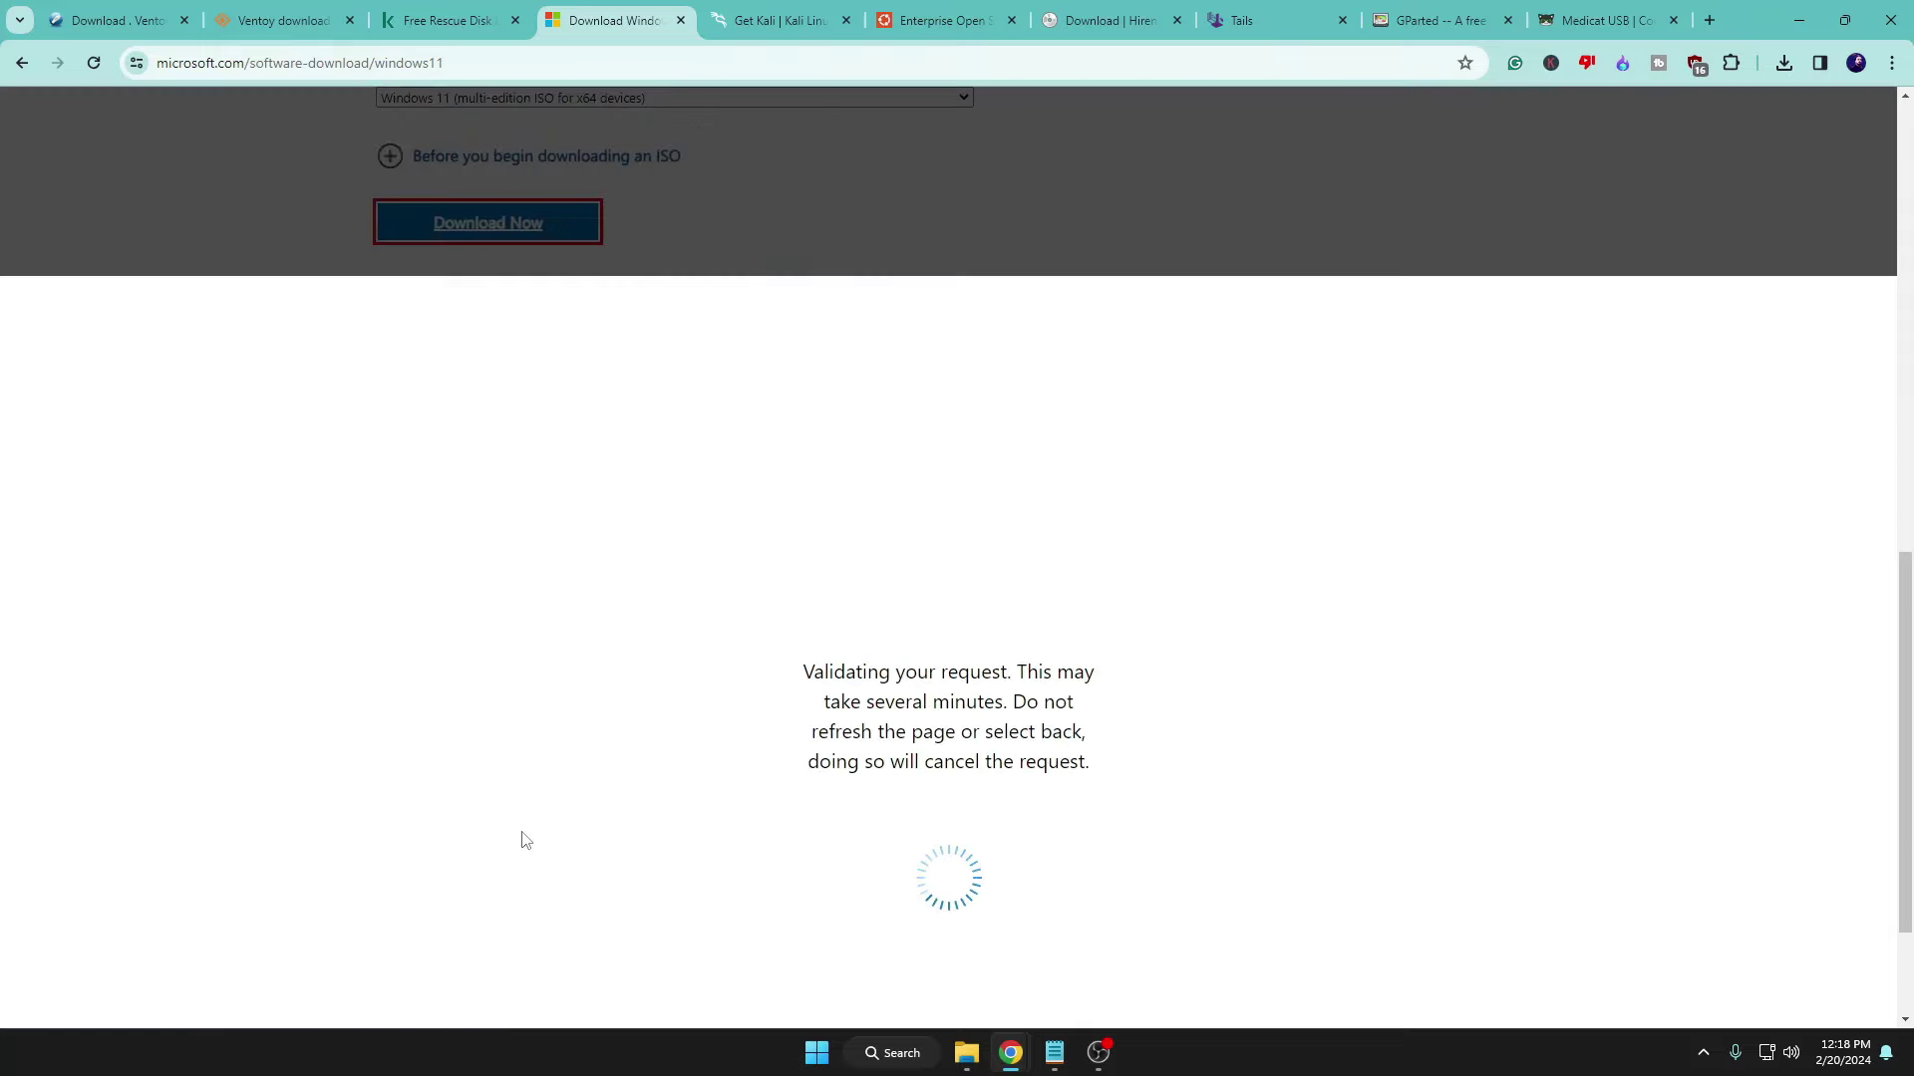
pyautogui.click(488, 458)
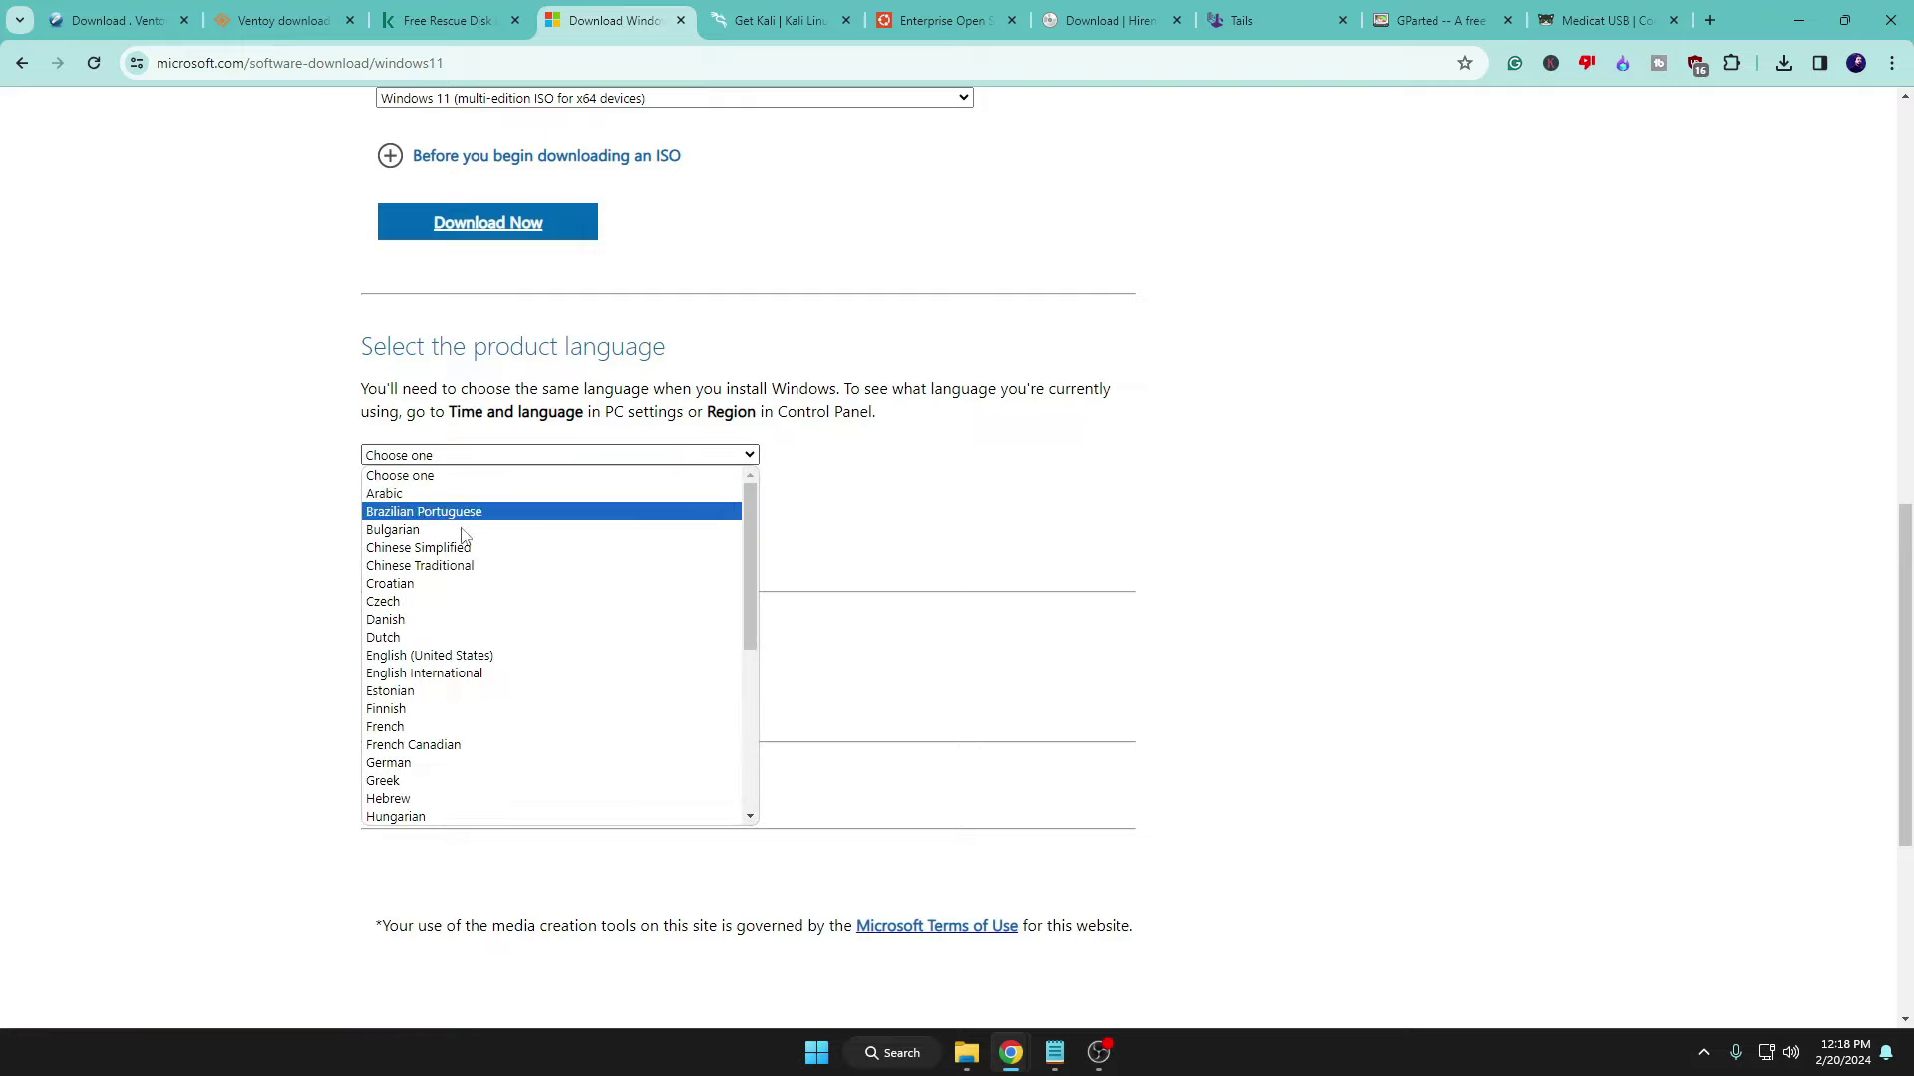
pyautogui.click(464, 654)
pyautogui.click(471, 545)
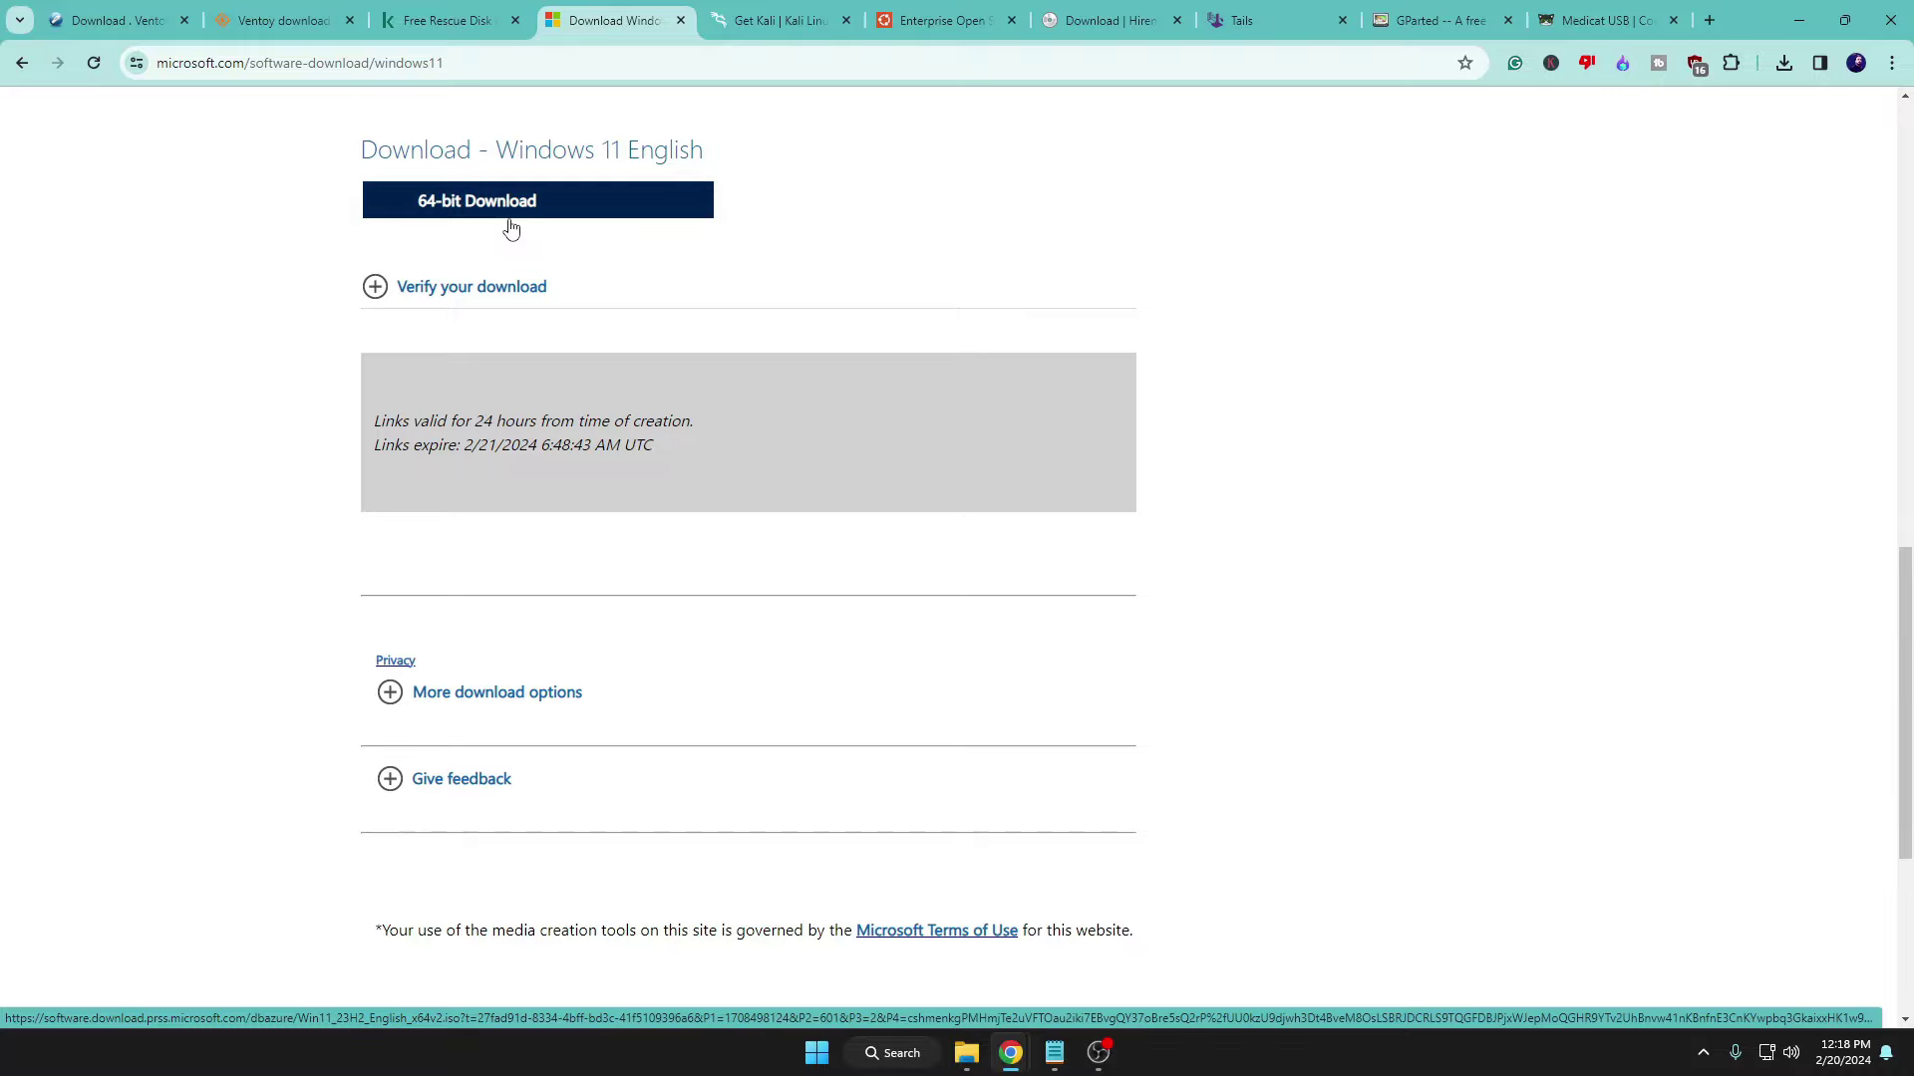
pyautogui.click(765, 22)
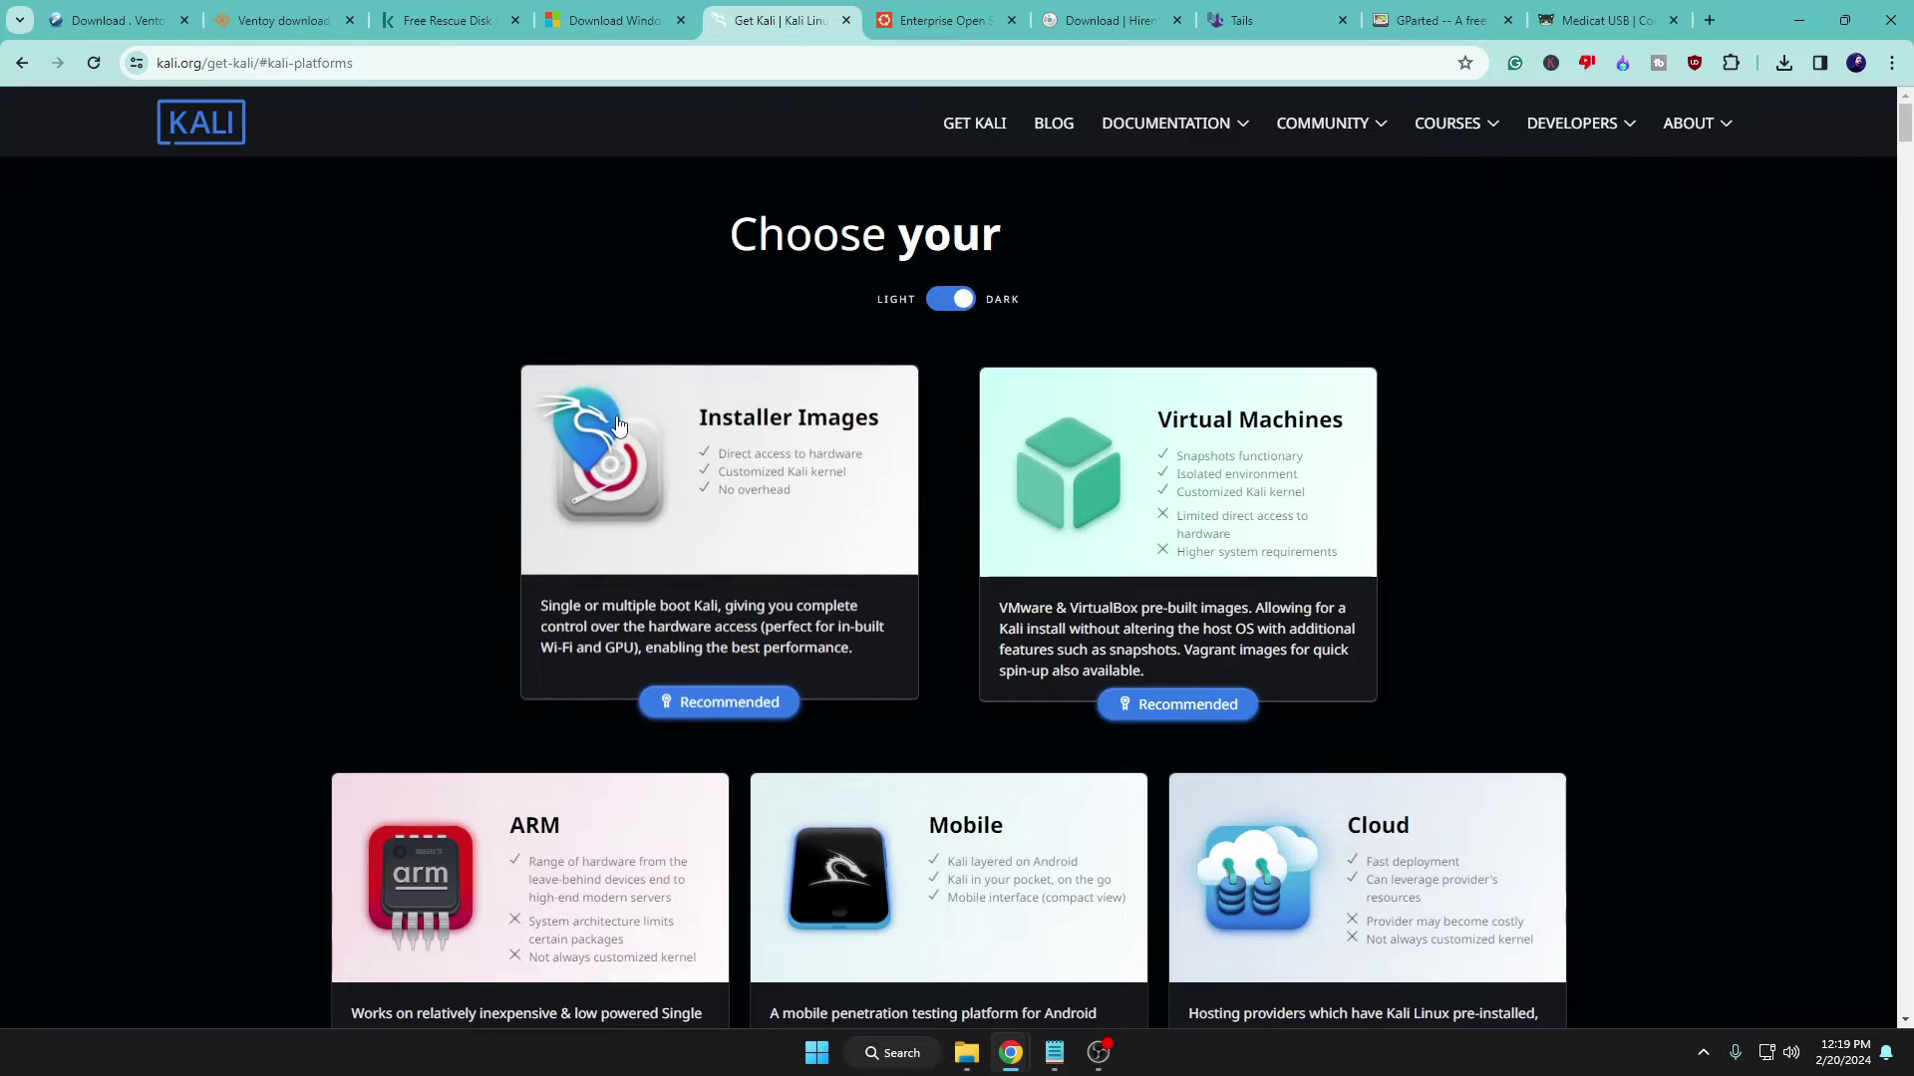
# - Find the Kali 2023.4 64-bit installer under Installer Images, then move to the Ubuntu tab
pyautogui.scroll(-1, 757, 482)
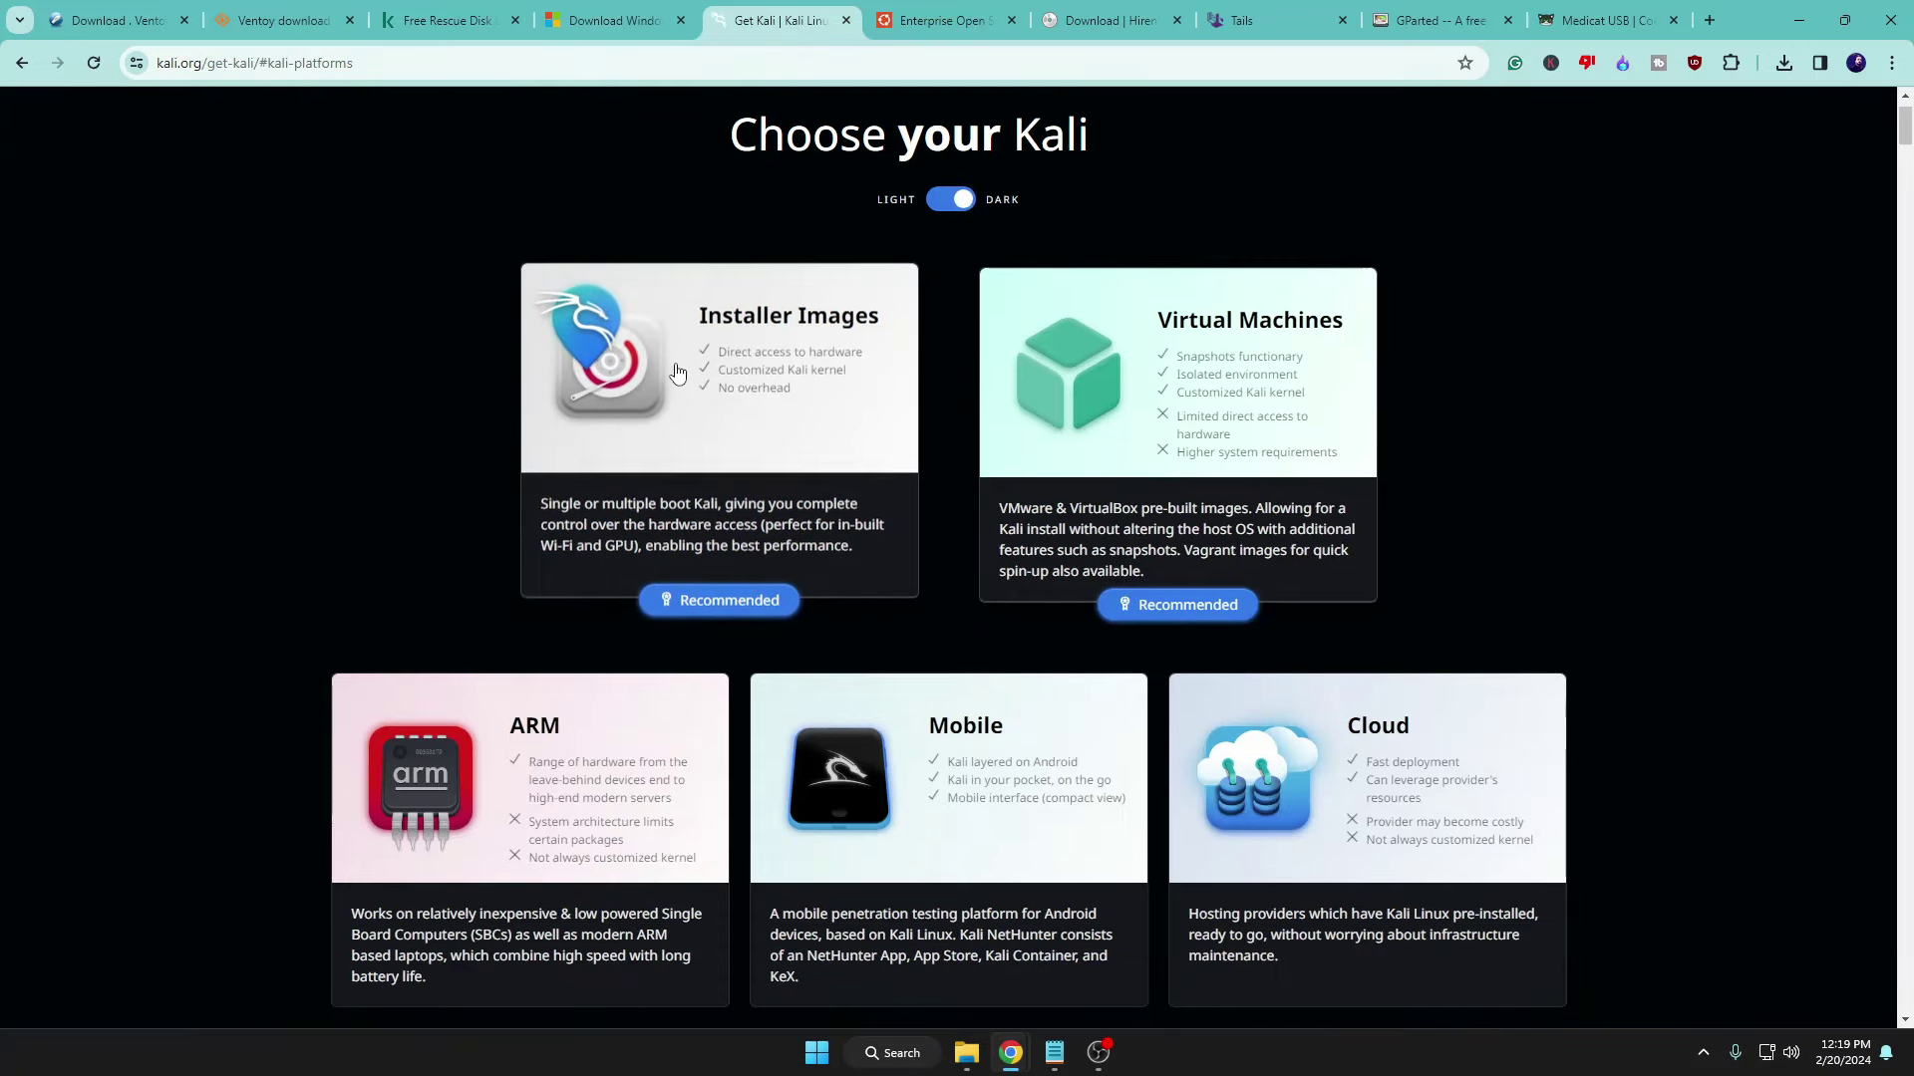
pyautogui.click(743, 608)
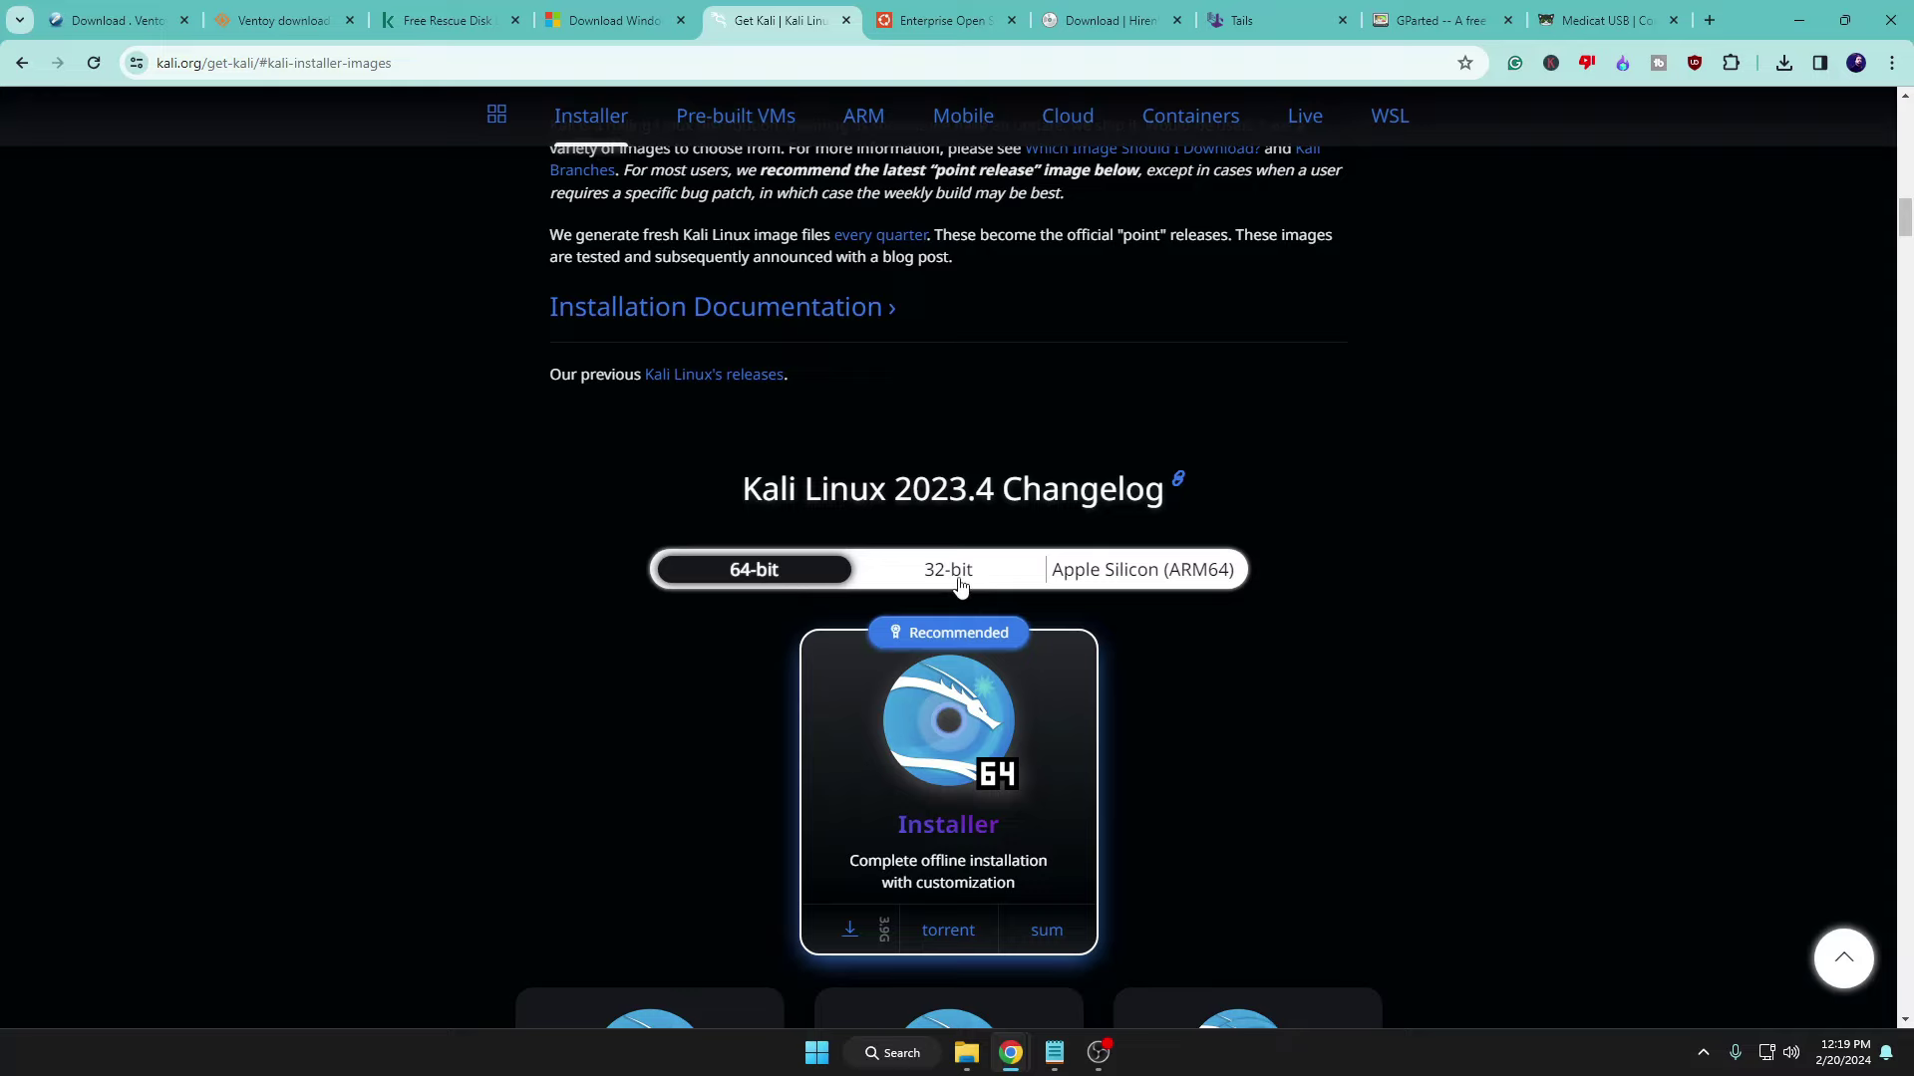
pyautogui.scroll(-1, 957, 588)
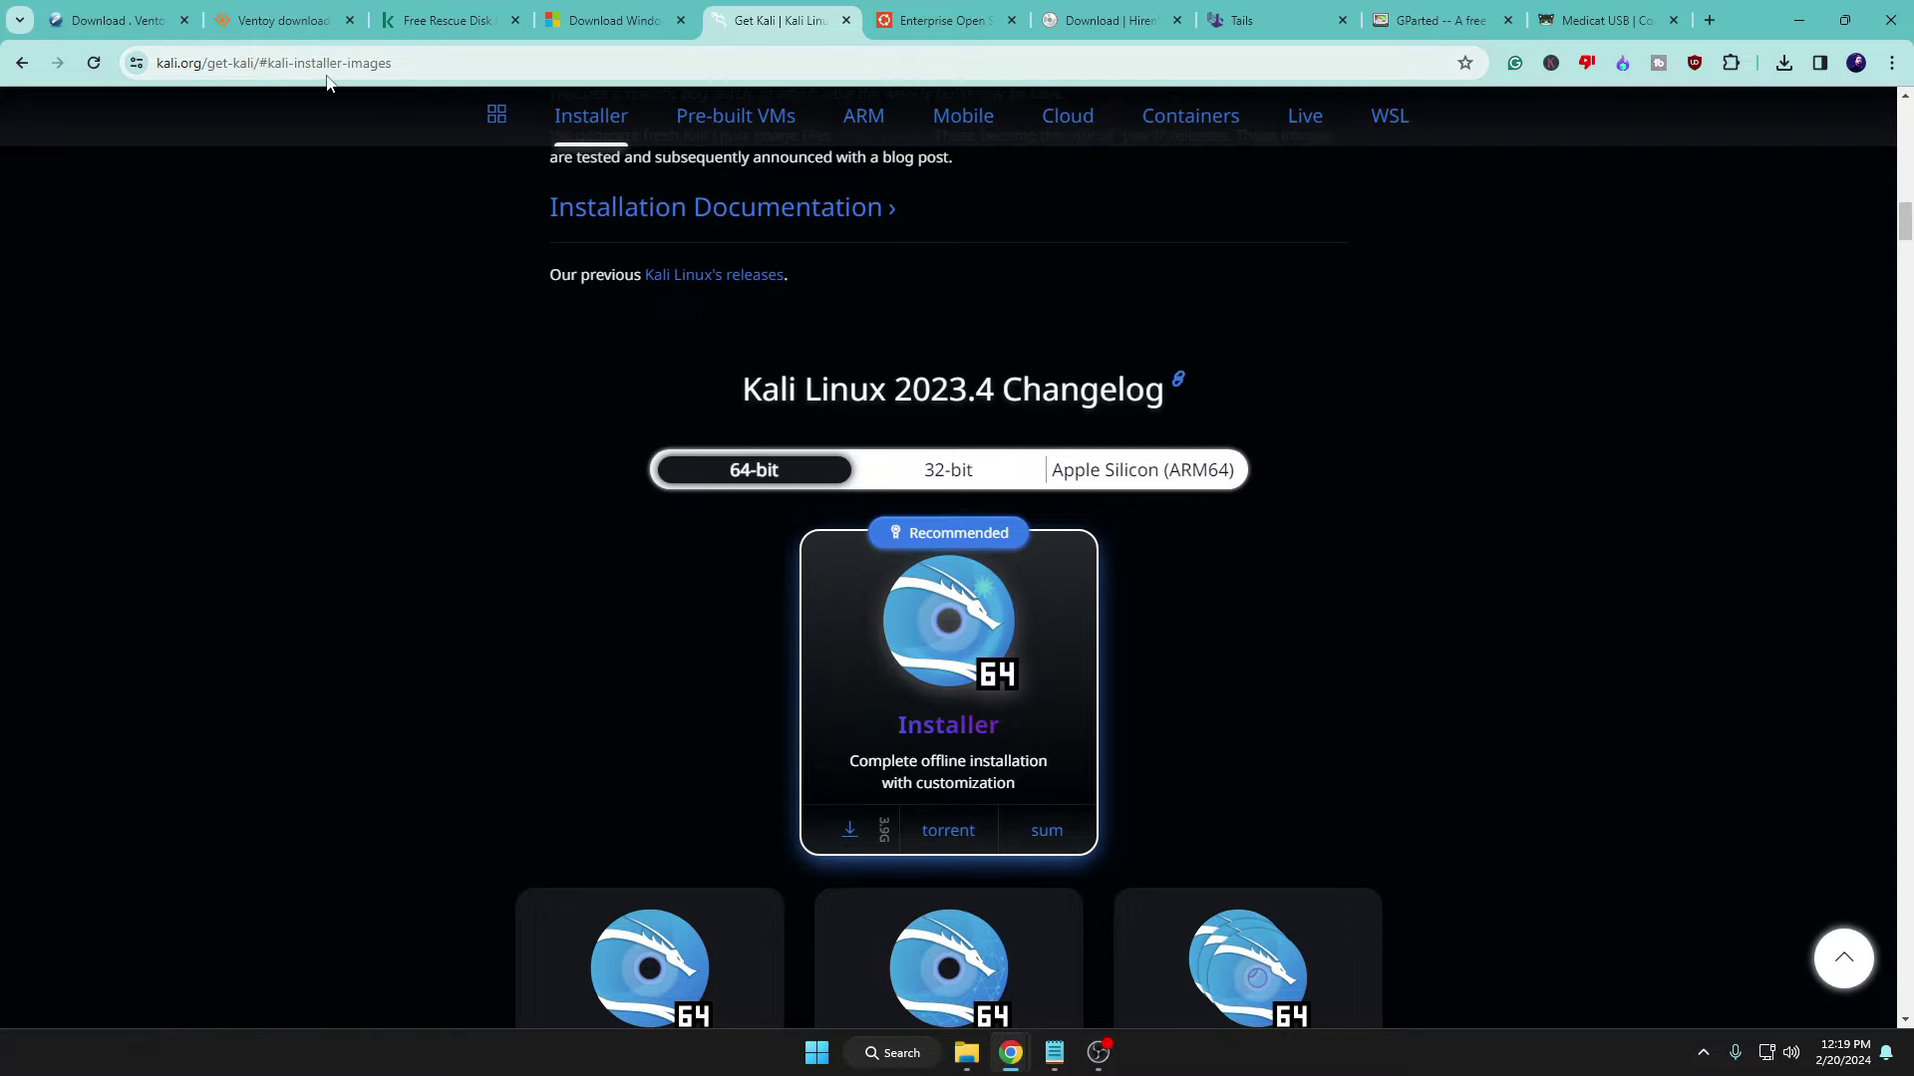
pyautogui.hotkey('ctrl', 'Tab')
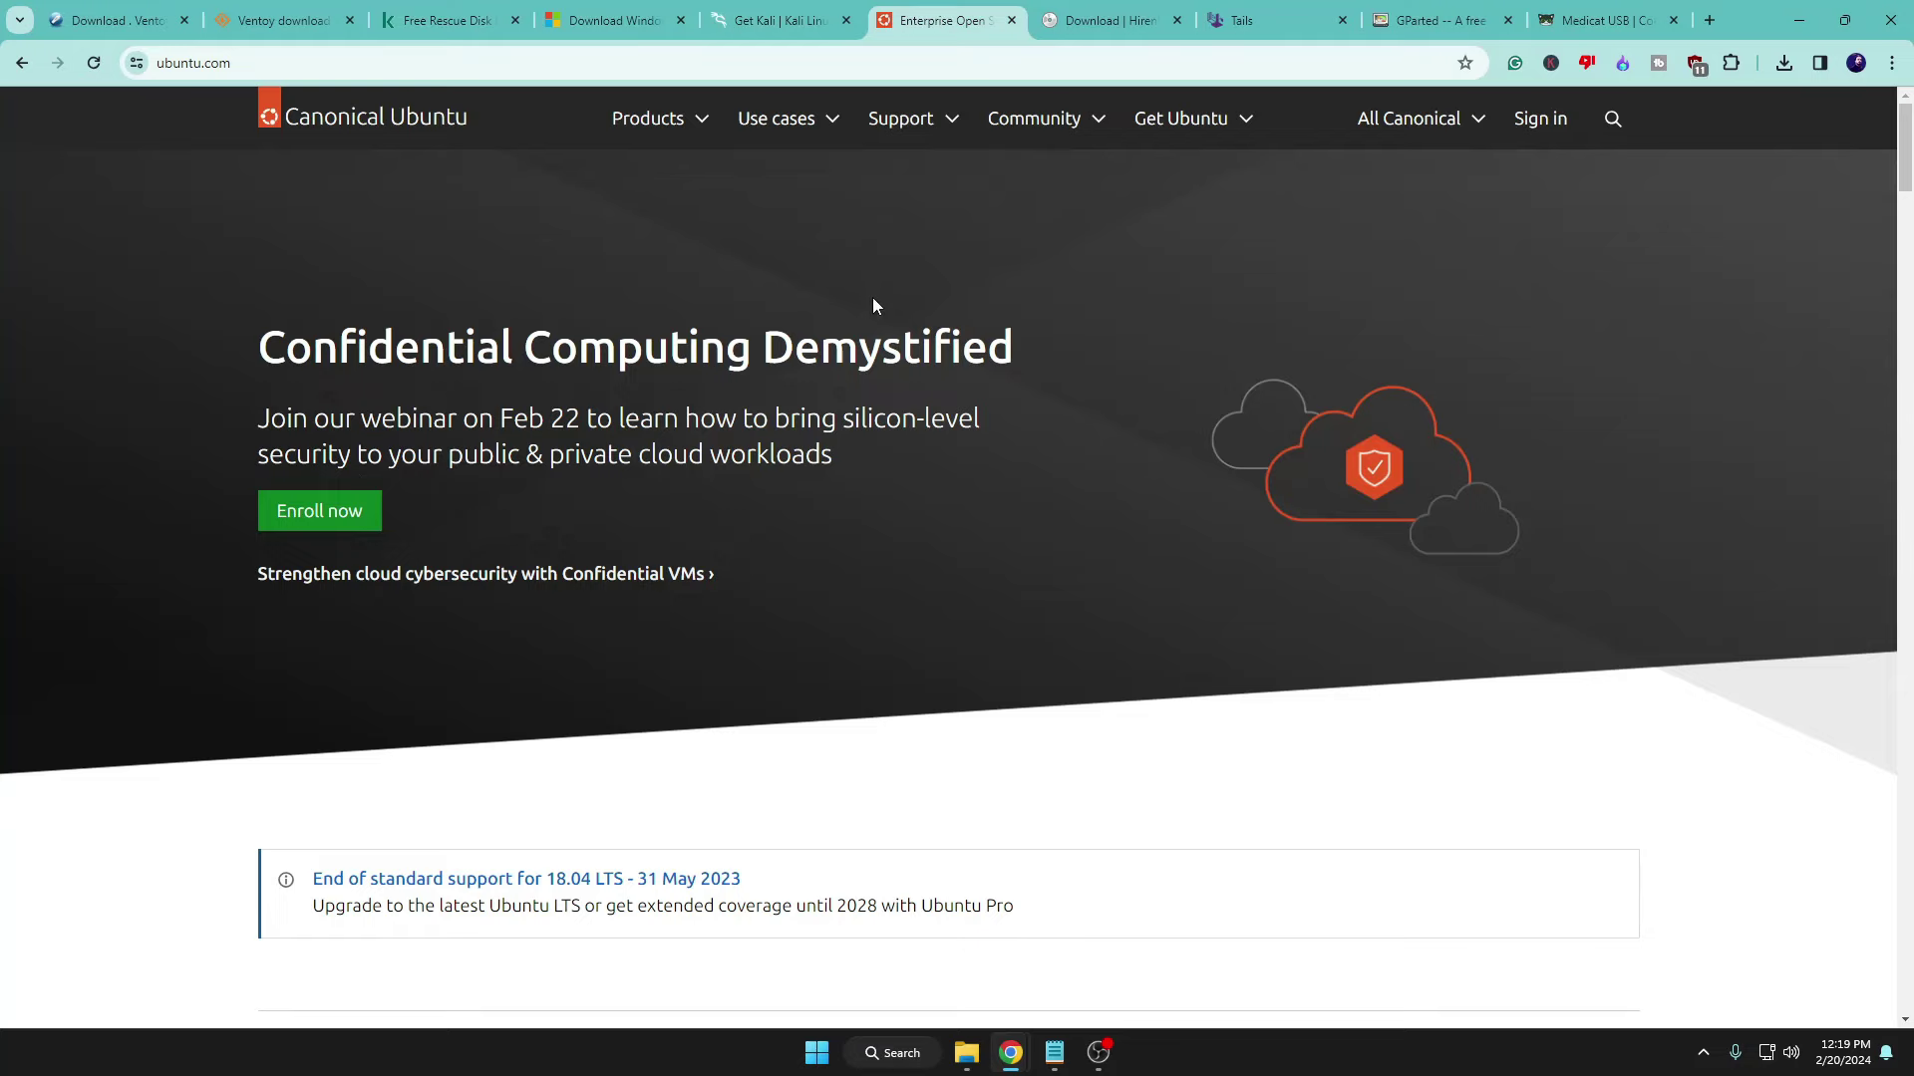
# - Scroll through ubuntu.com, then move to the Hiren's BootCD PE download tab
pyautogui.scroll(-4, 432, 503)
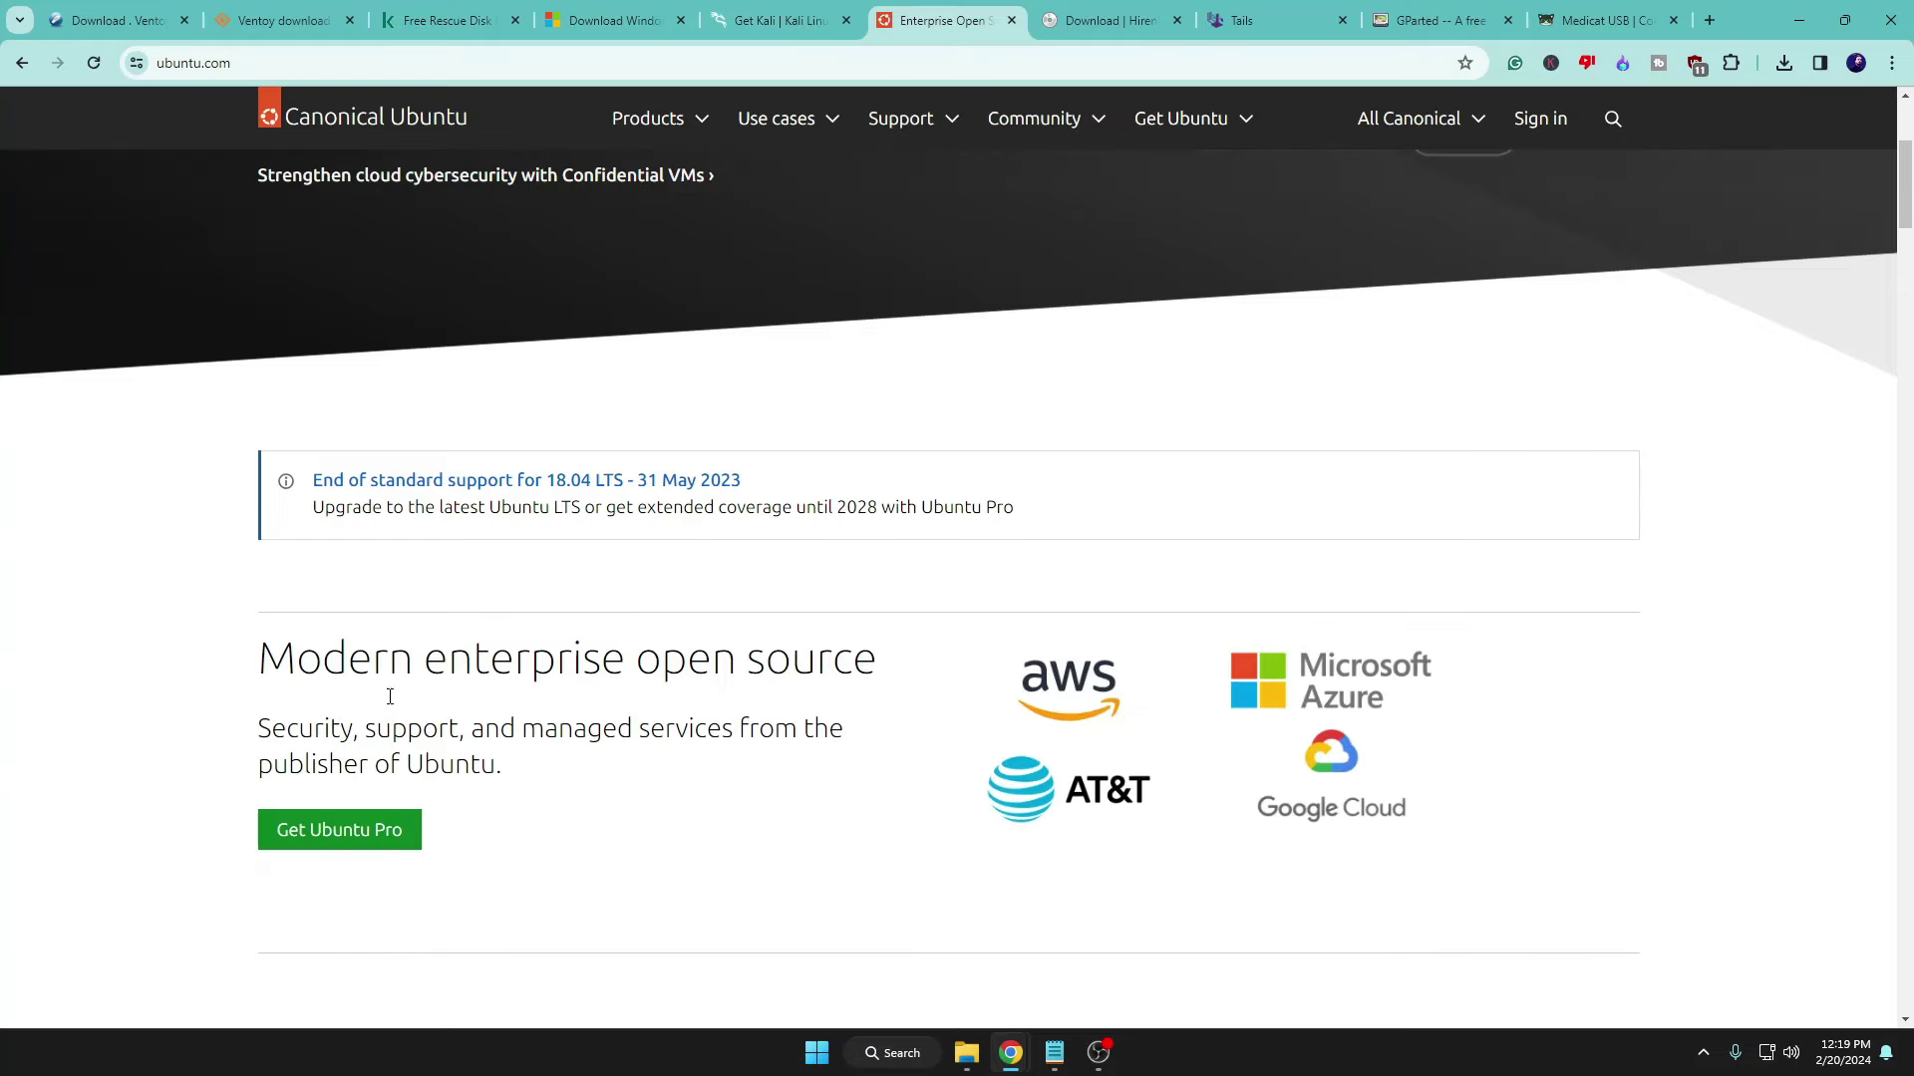
pyautogui.scroll(-2, 390, 696)
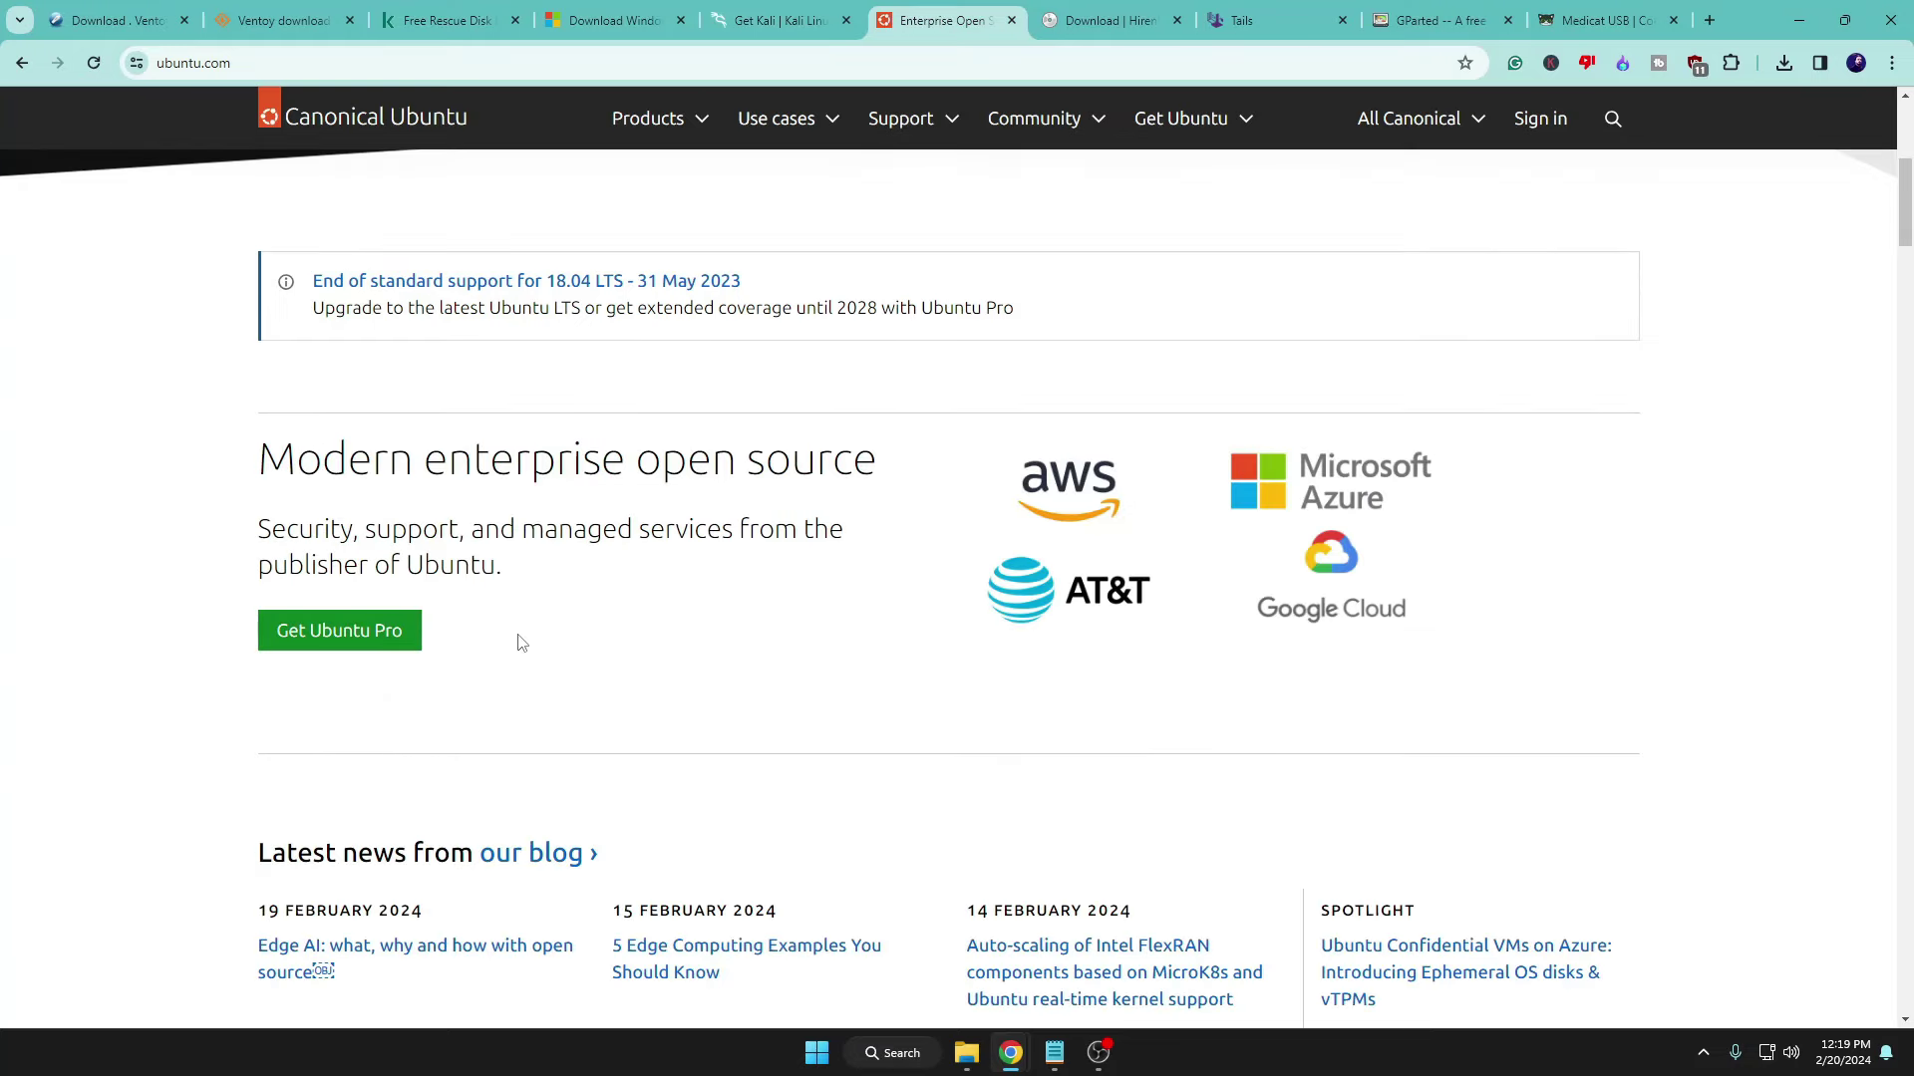
pyautogui.click(1093, 22)
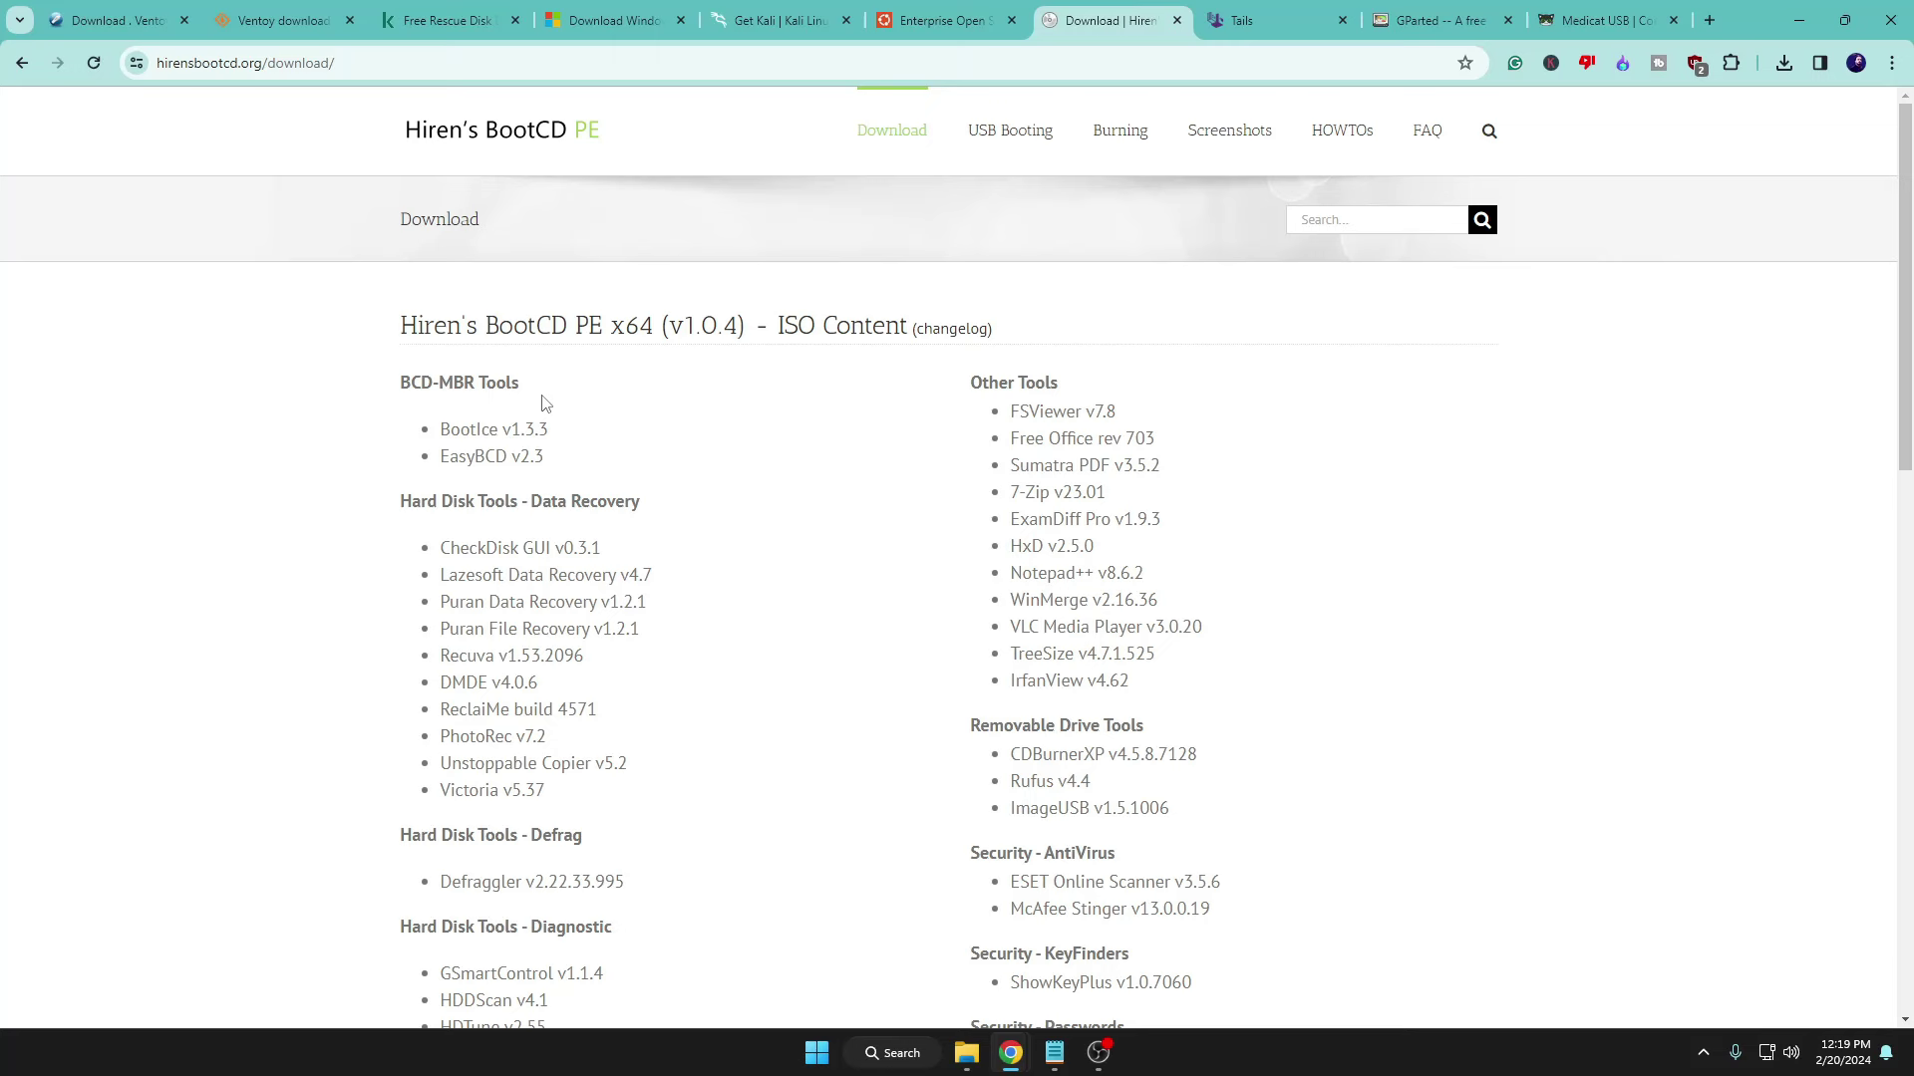
# - Switch Chrome from the Tails home page to the GParted About page showing release 1.5.0
pyautogui.click(1242, 12)
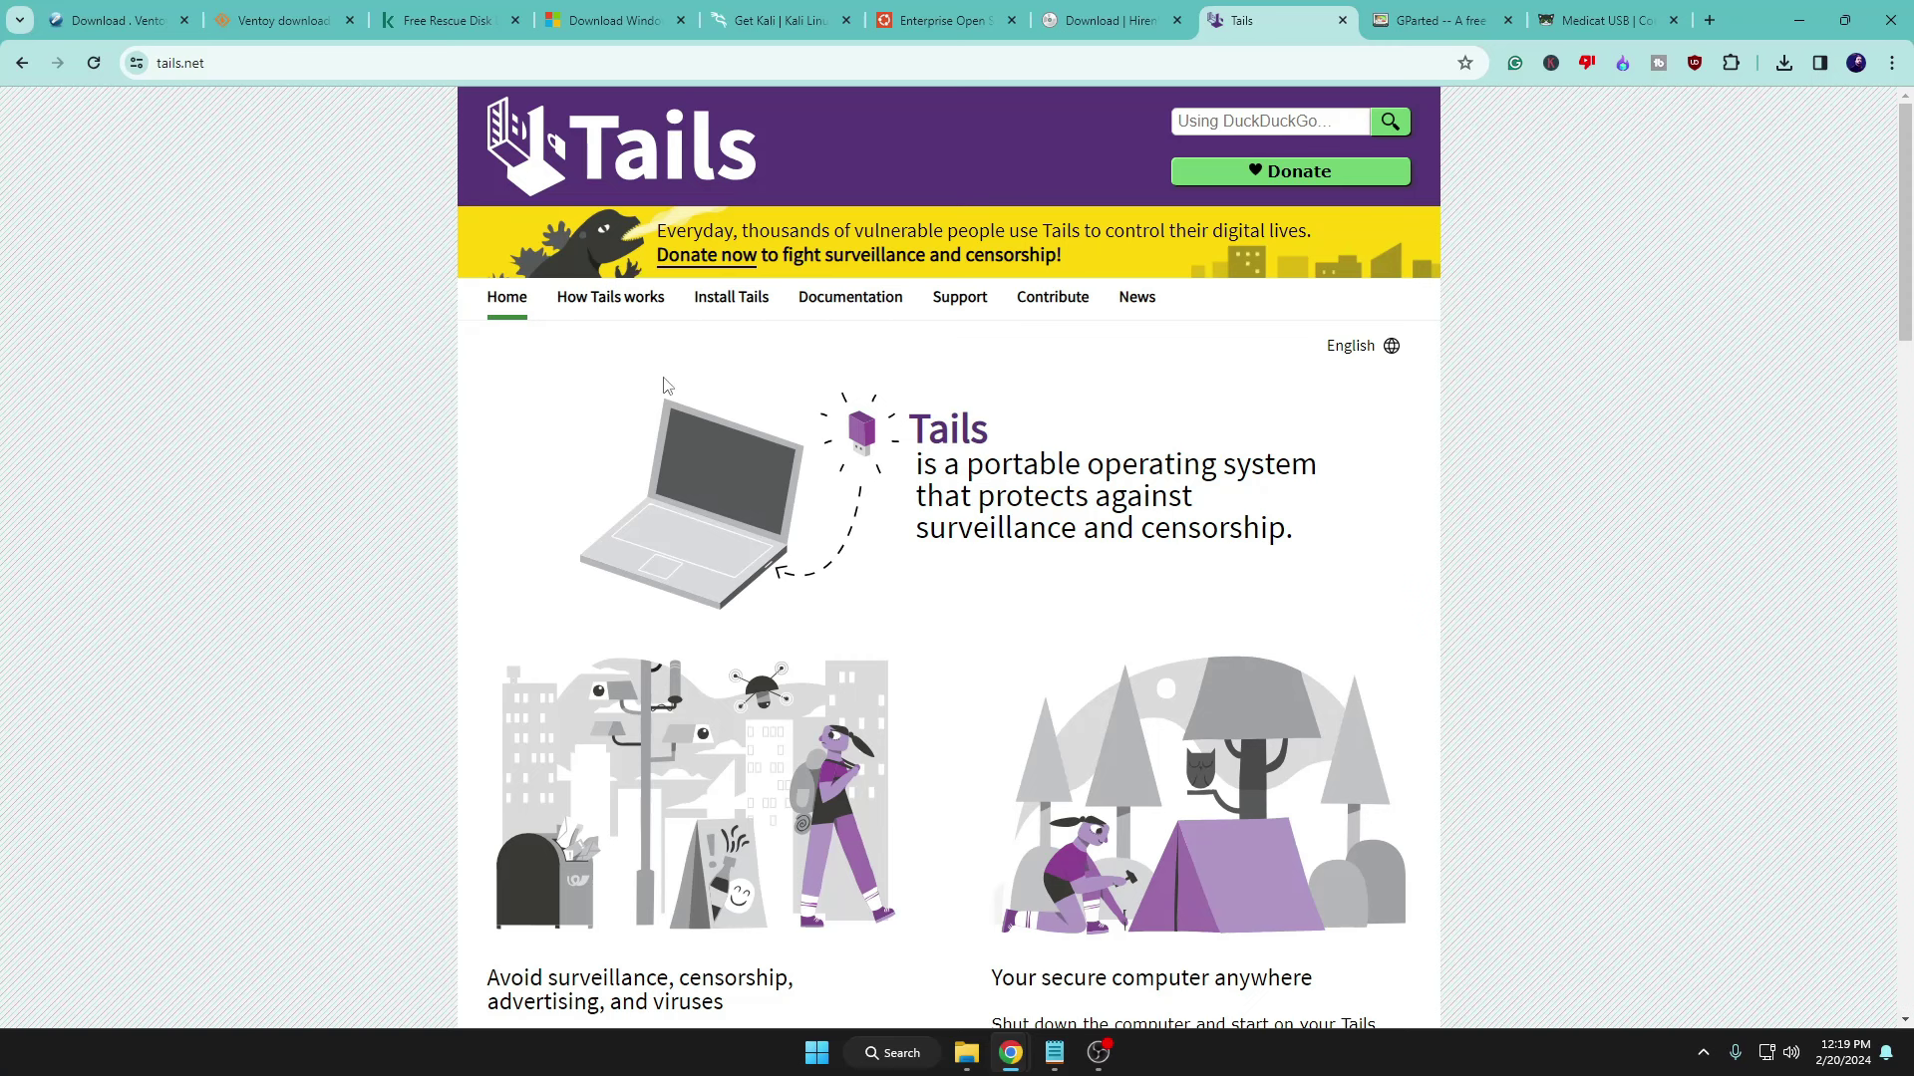
pyautogui.click(1411, 12)
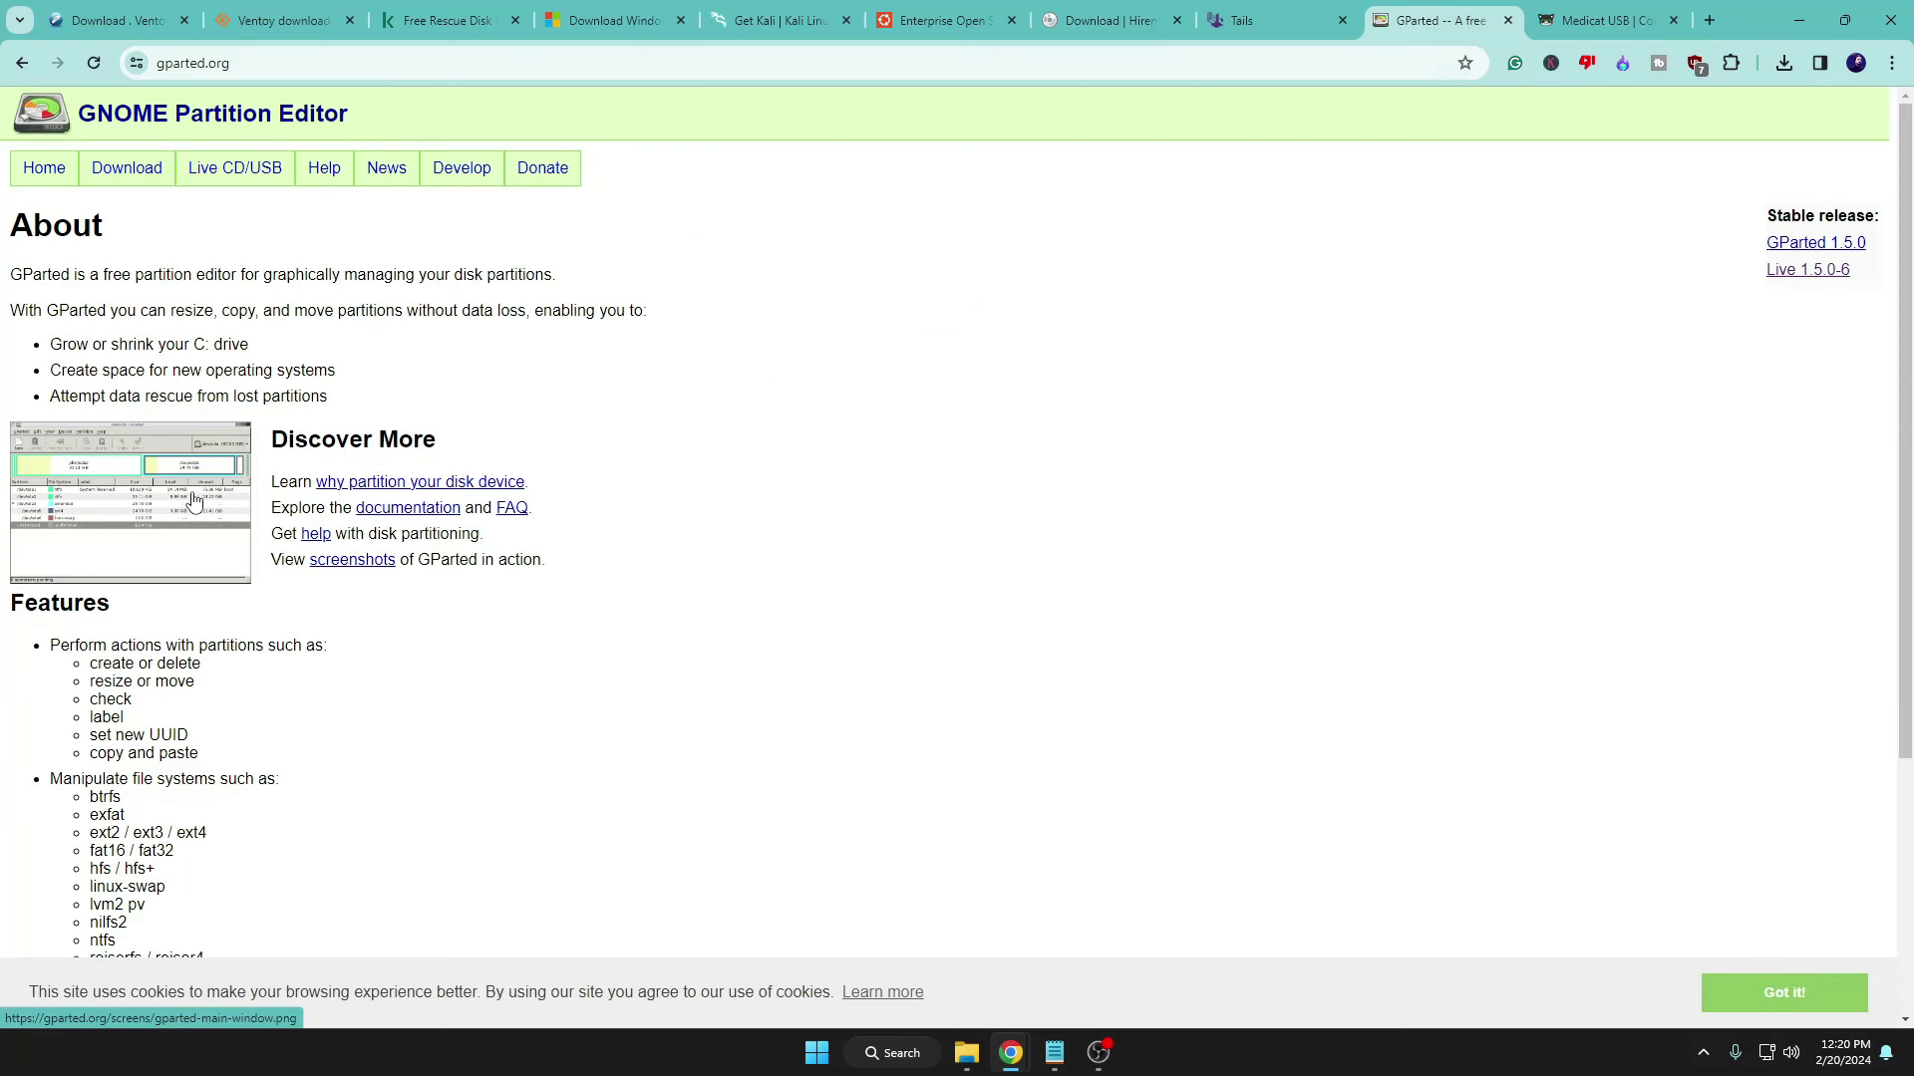
# - Scroll through the GParted About and Features information, then switch to the Medicat USB tab
pyautogui.scroll(-1, 193, 501)
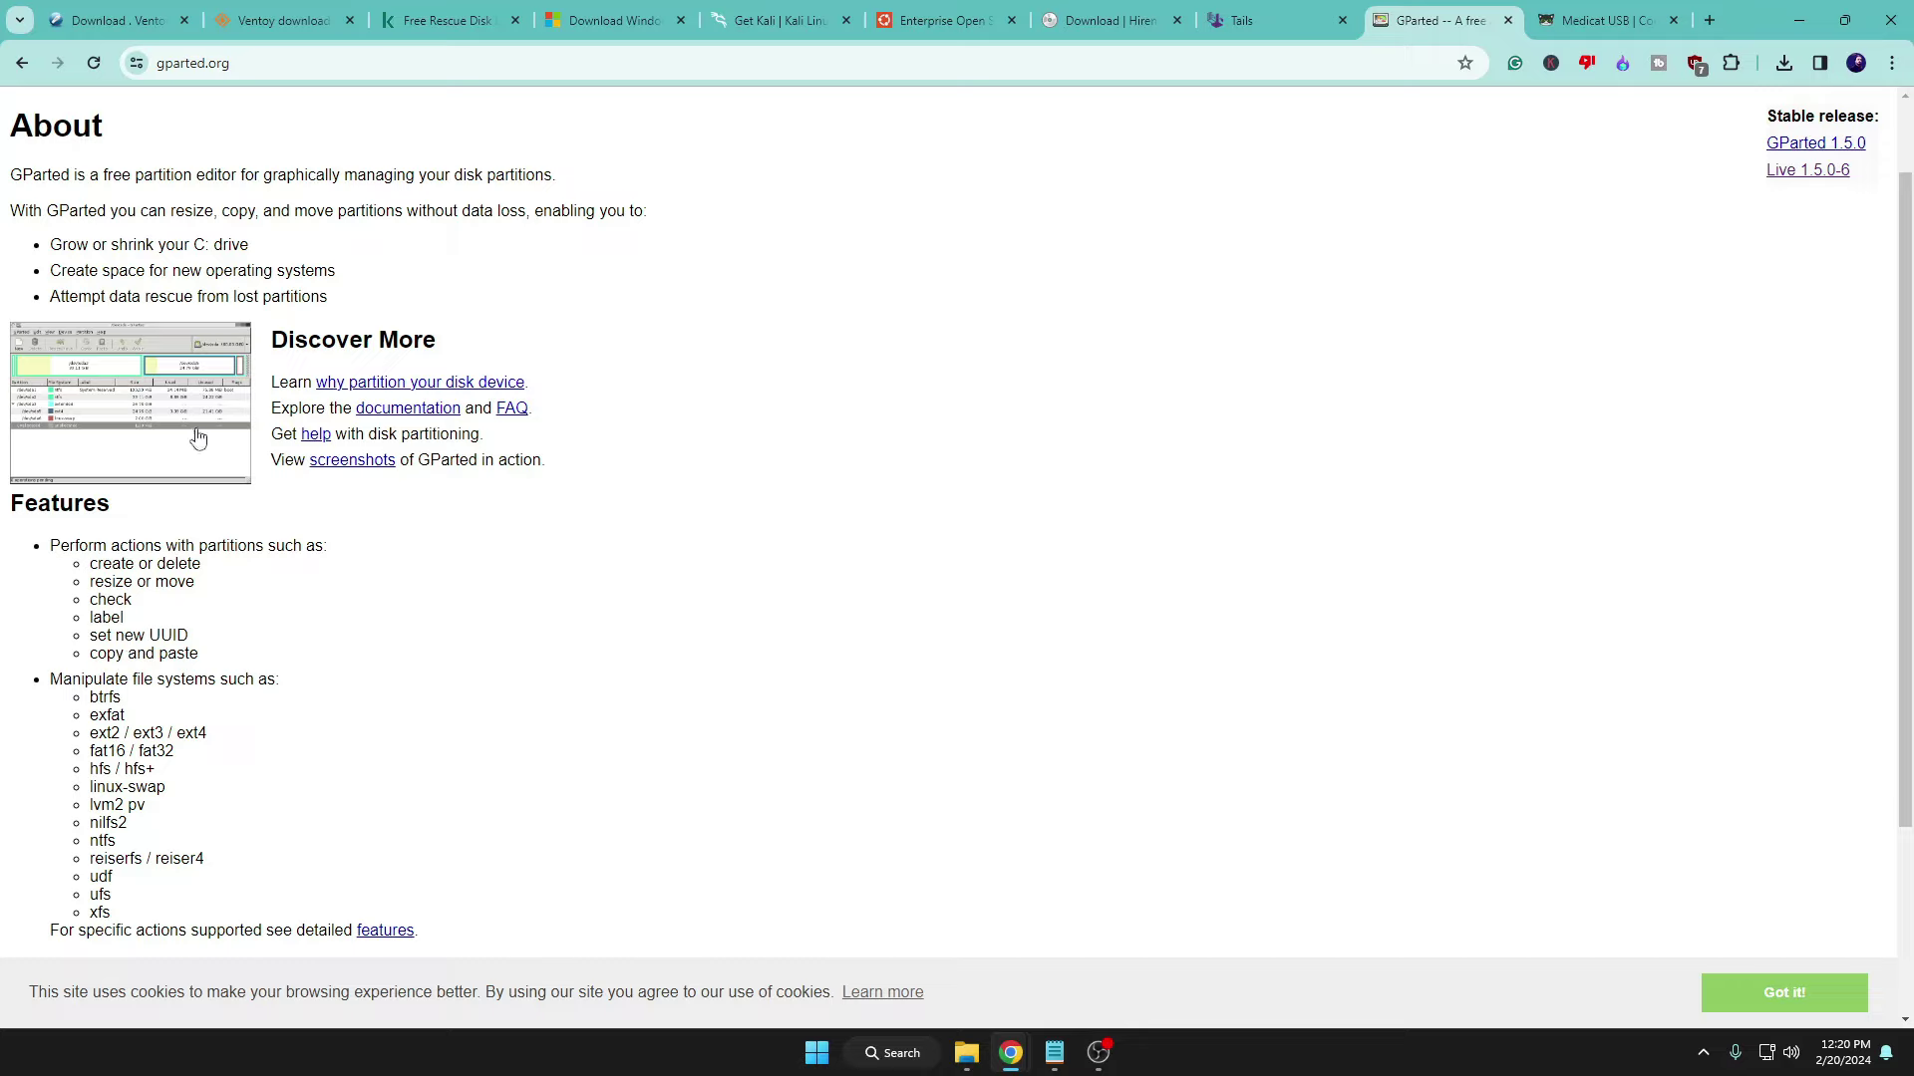
pyautogui.scroll(1, 190, 334)
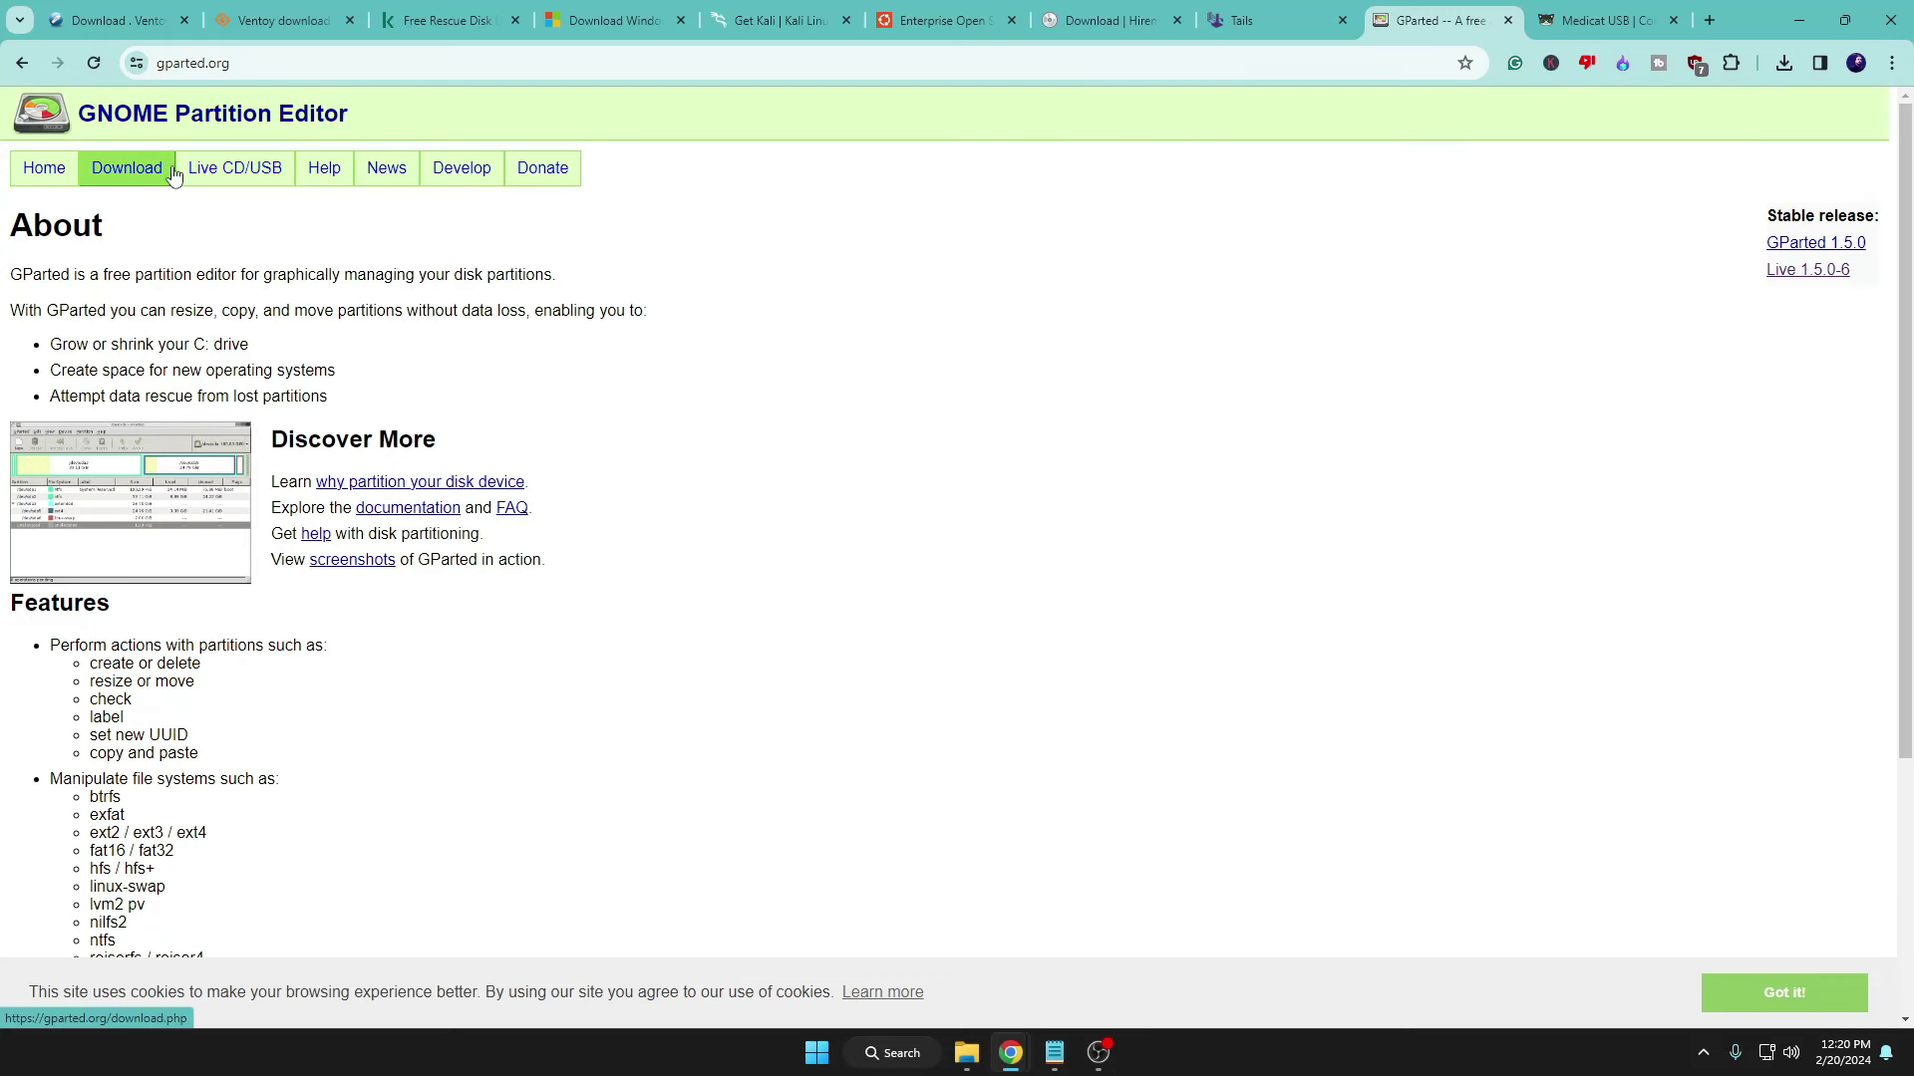
pyautogui.hotkey('ctrl', 'Tab')
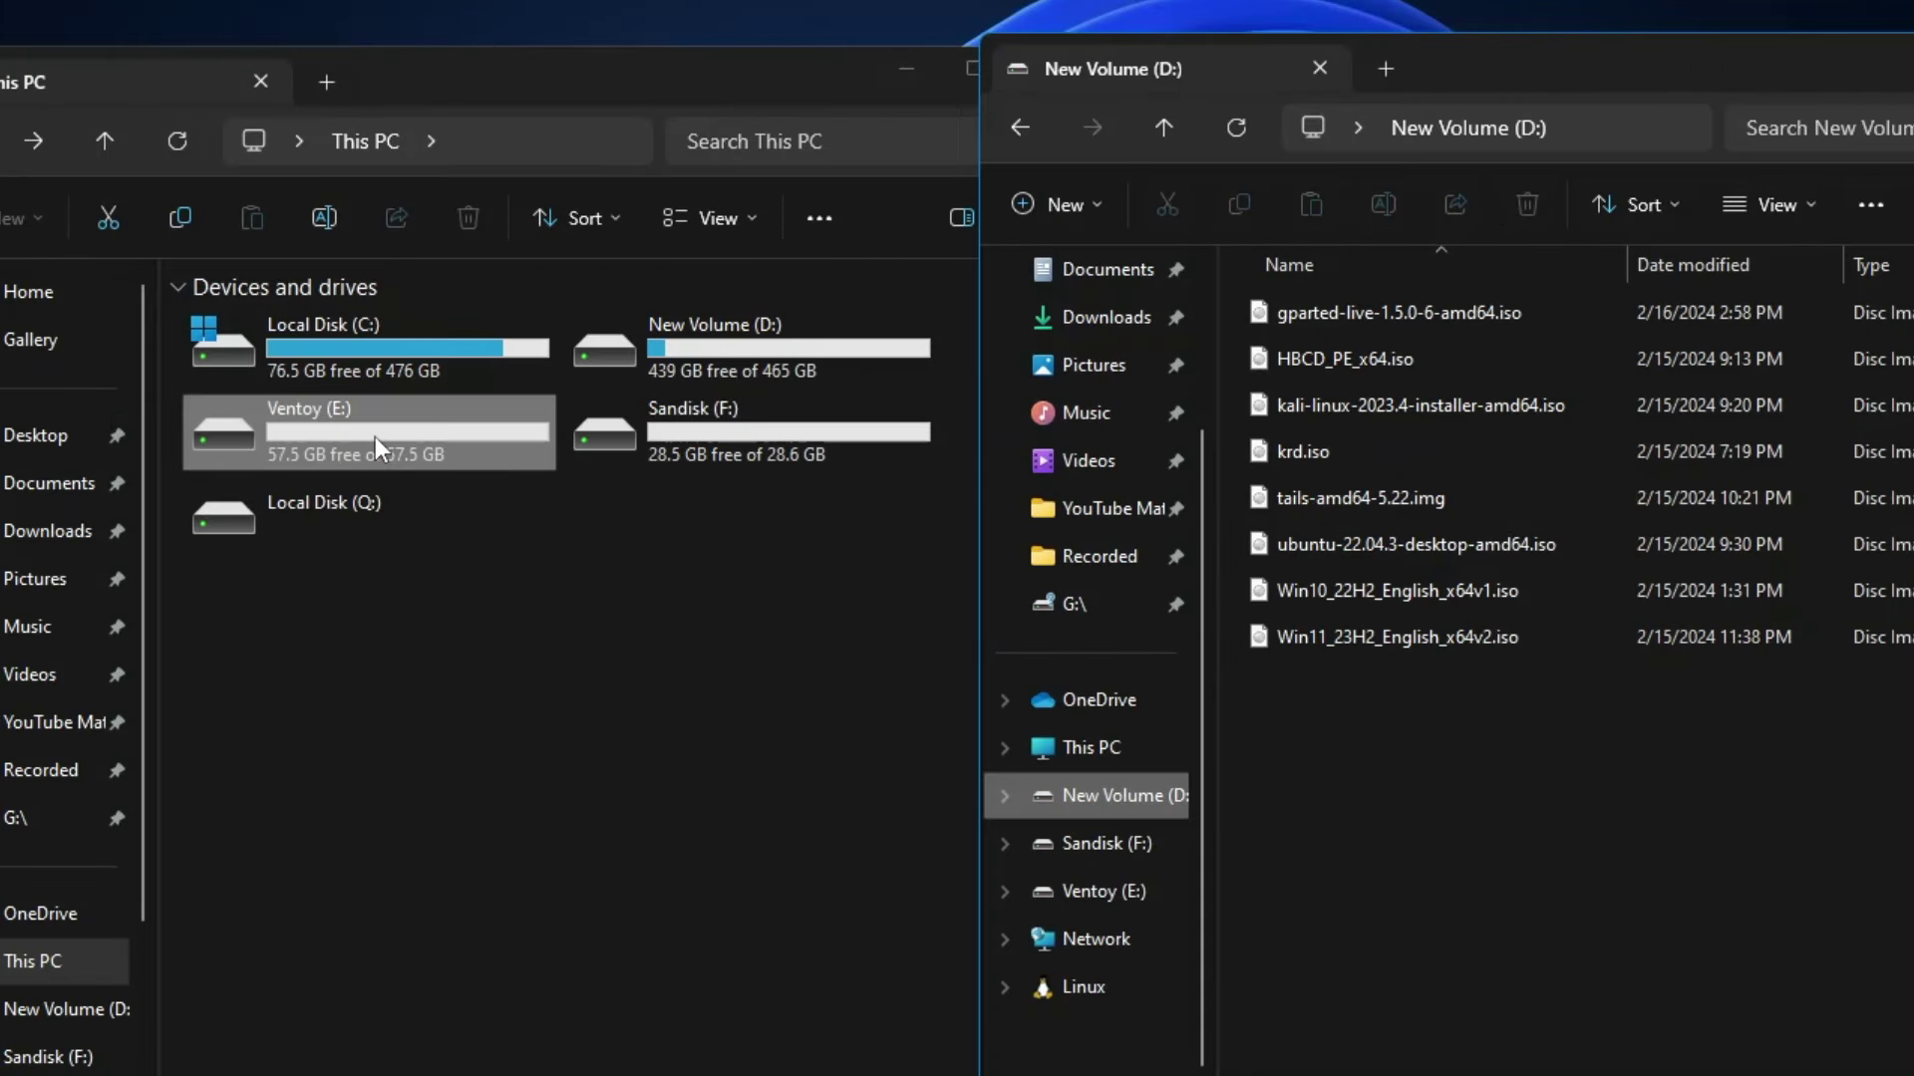
# - Open Ventoy (E:) and copy all eight disc images from New Volume (D:)
pyautogui.doubleClick(375, 439)
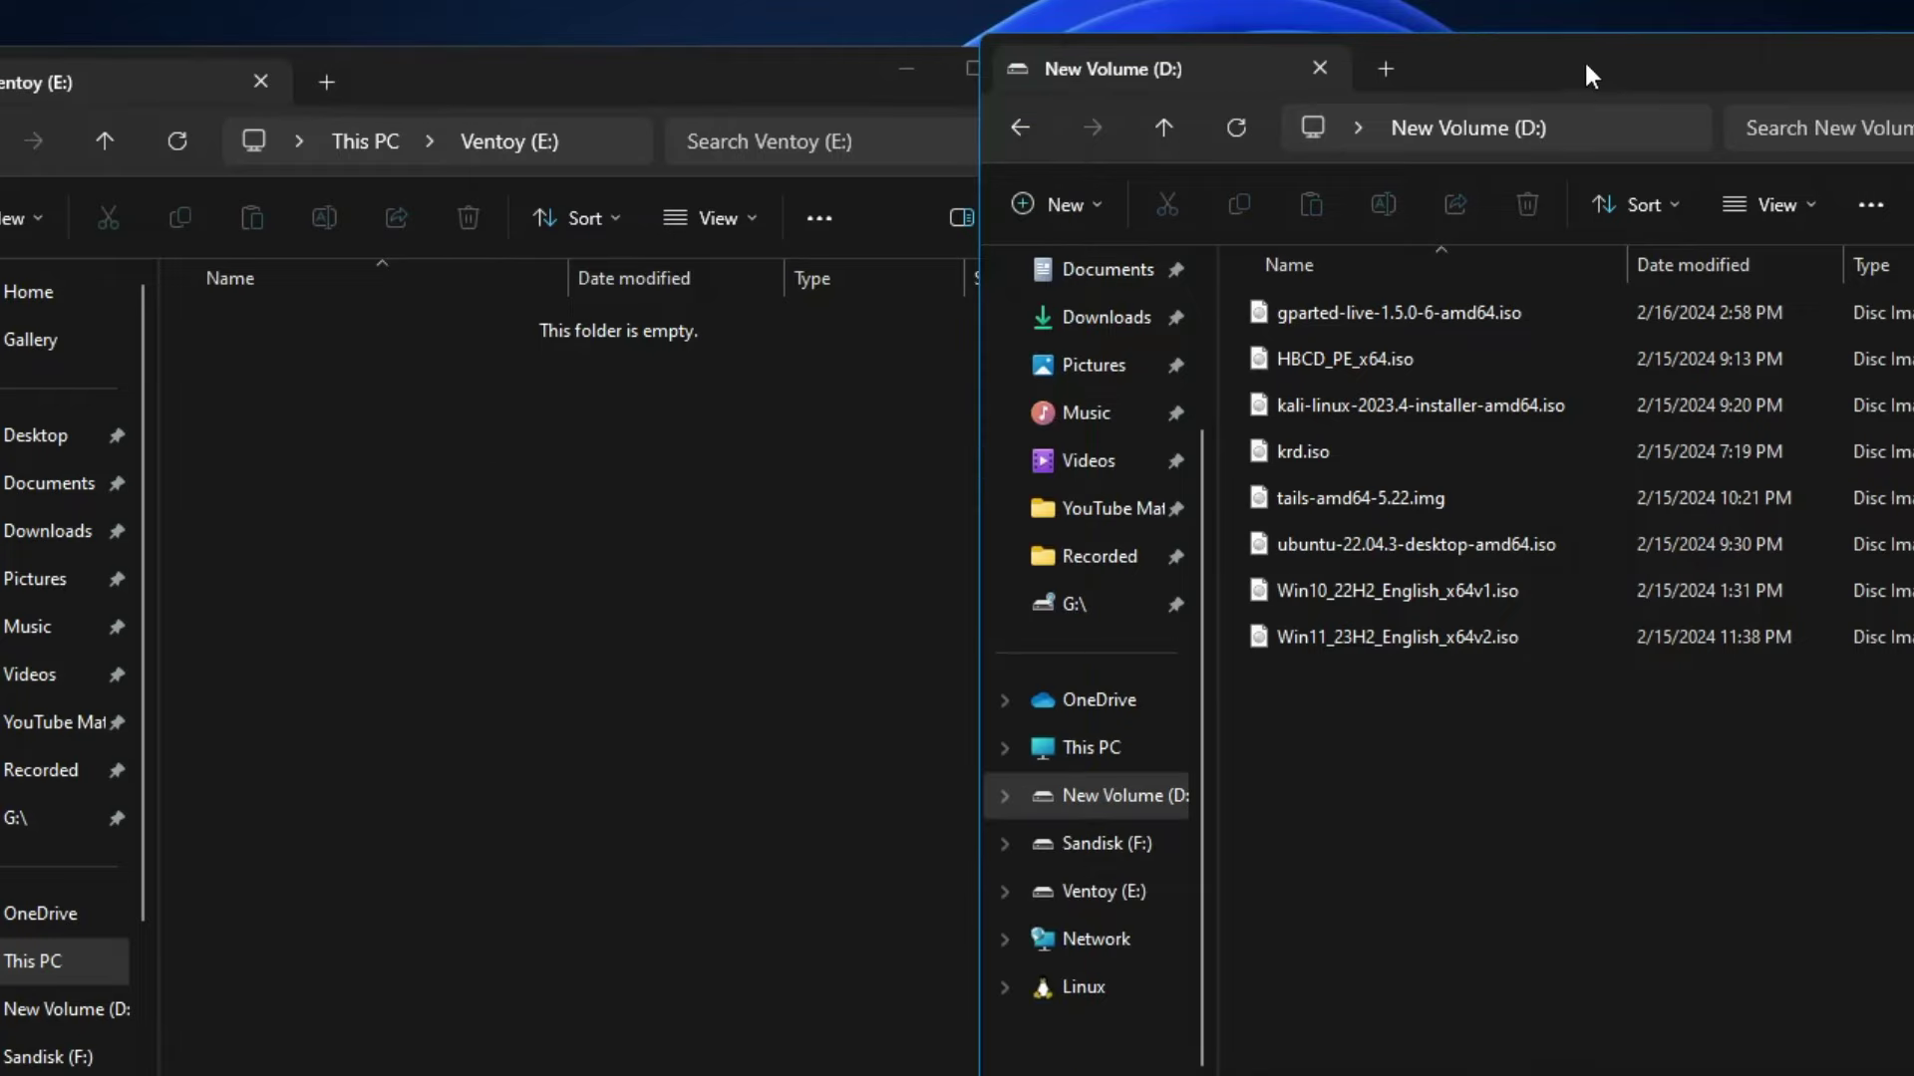
pyautogui.moveTo(1582, 58); pyautogui.dragTo(1427, 87)
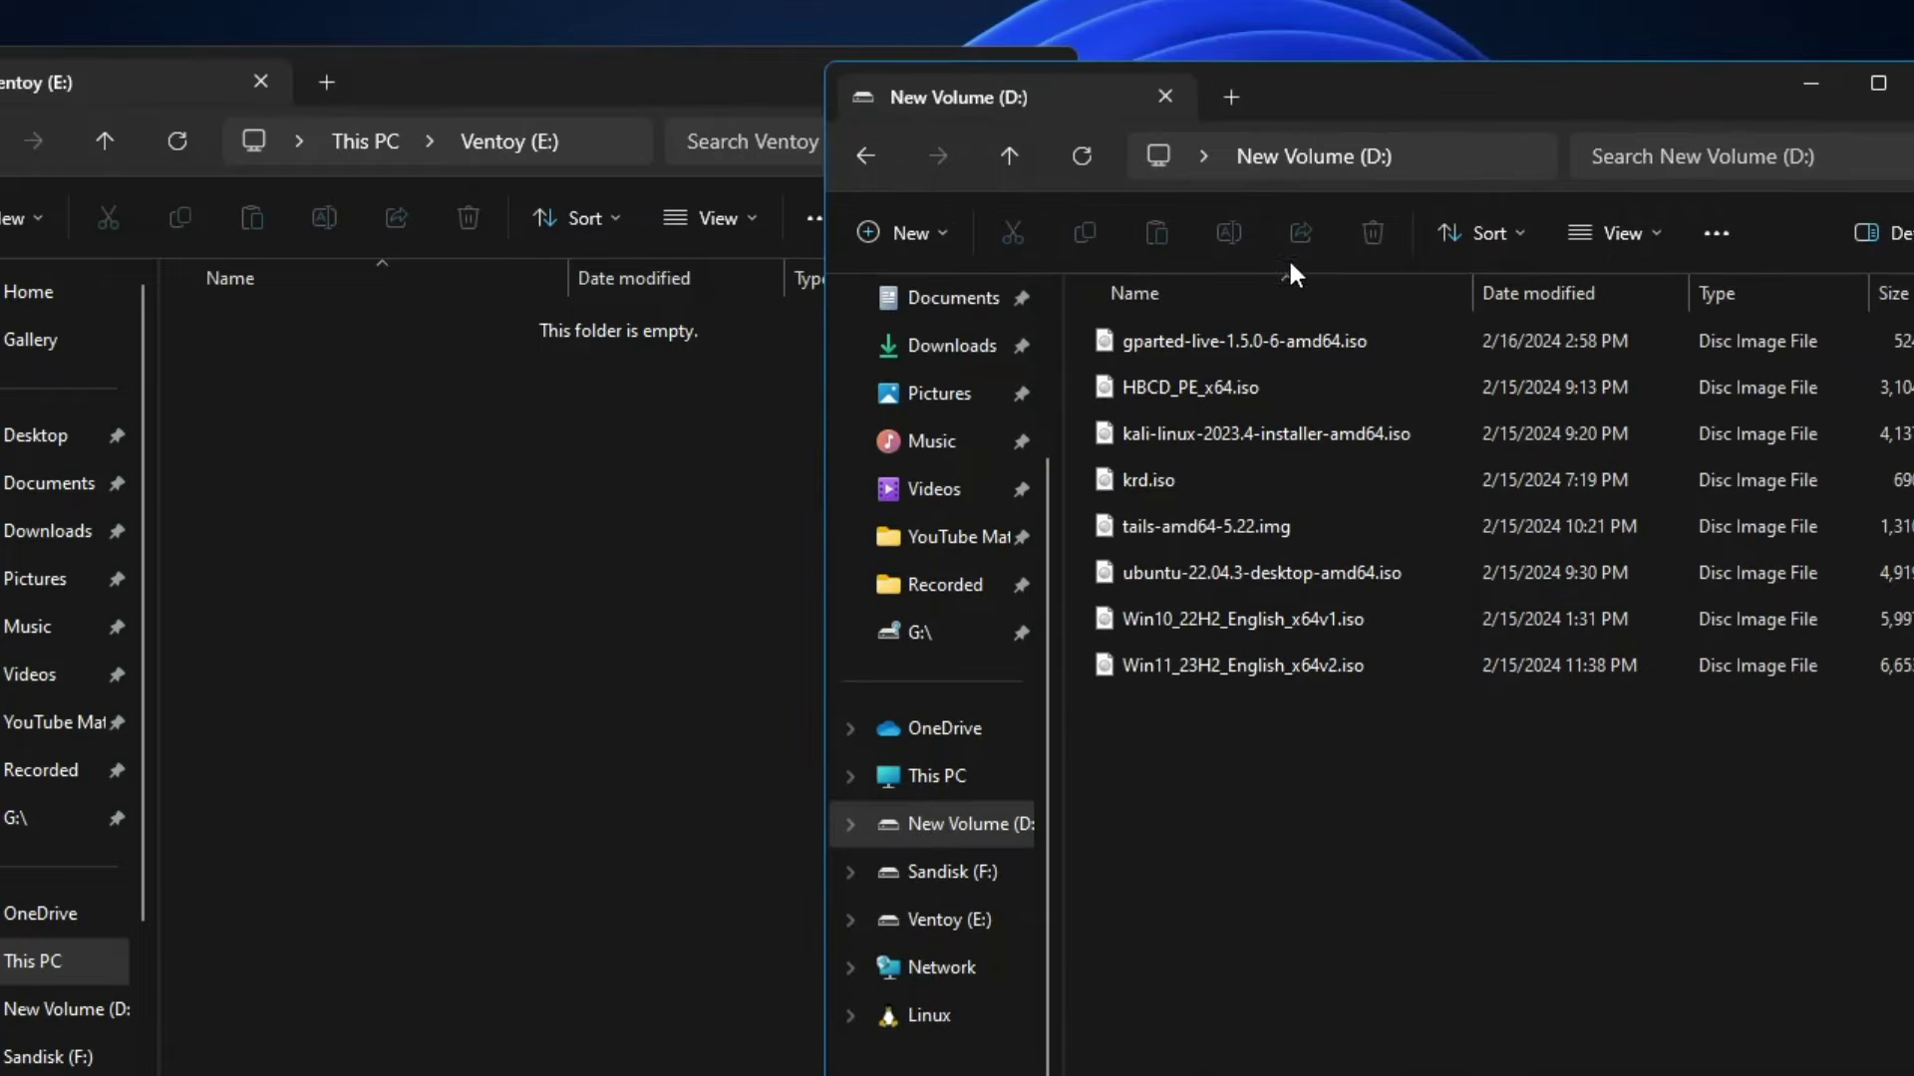
pyautogui.click(1206, 341)
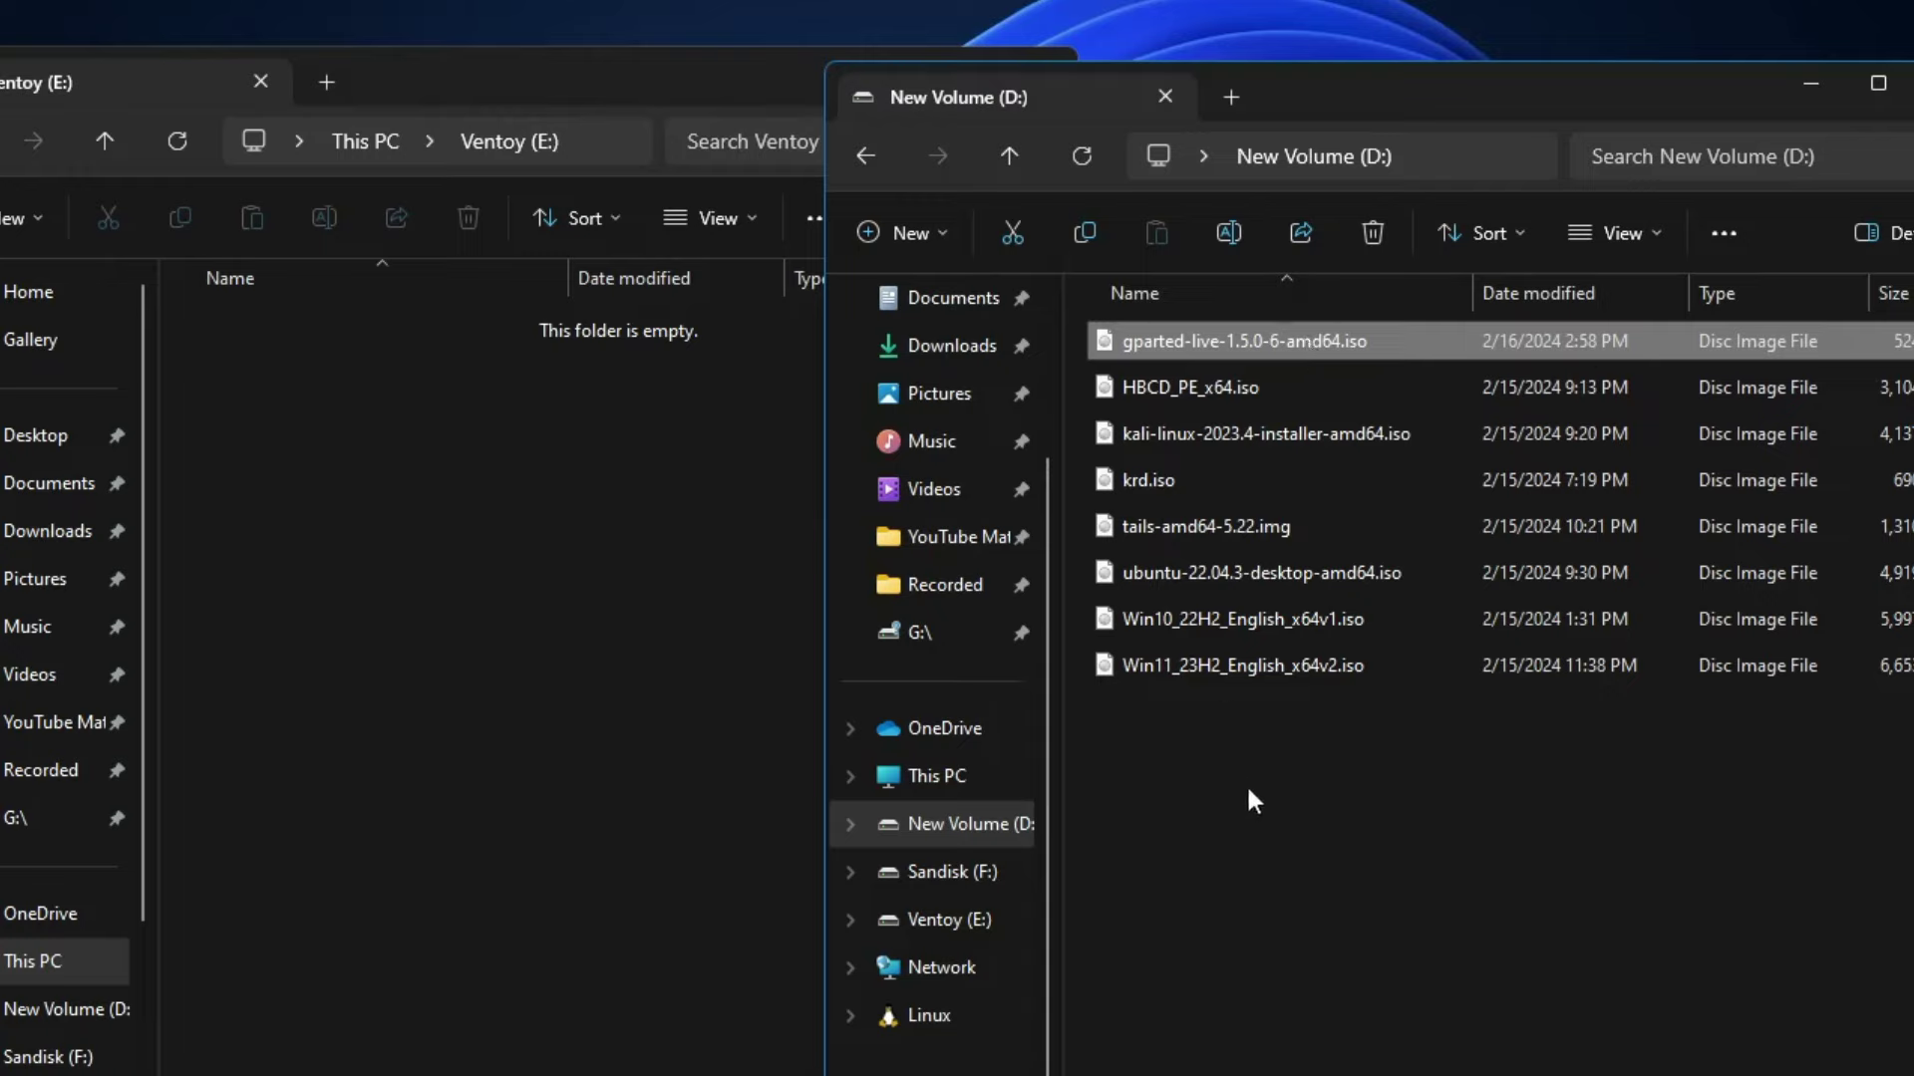
pyautogui.moveTo(1246, 783); pyautogui.dragTo(1186, 297)
pyautogui.rightClick(1198, 347)
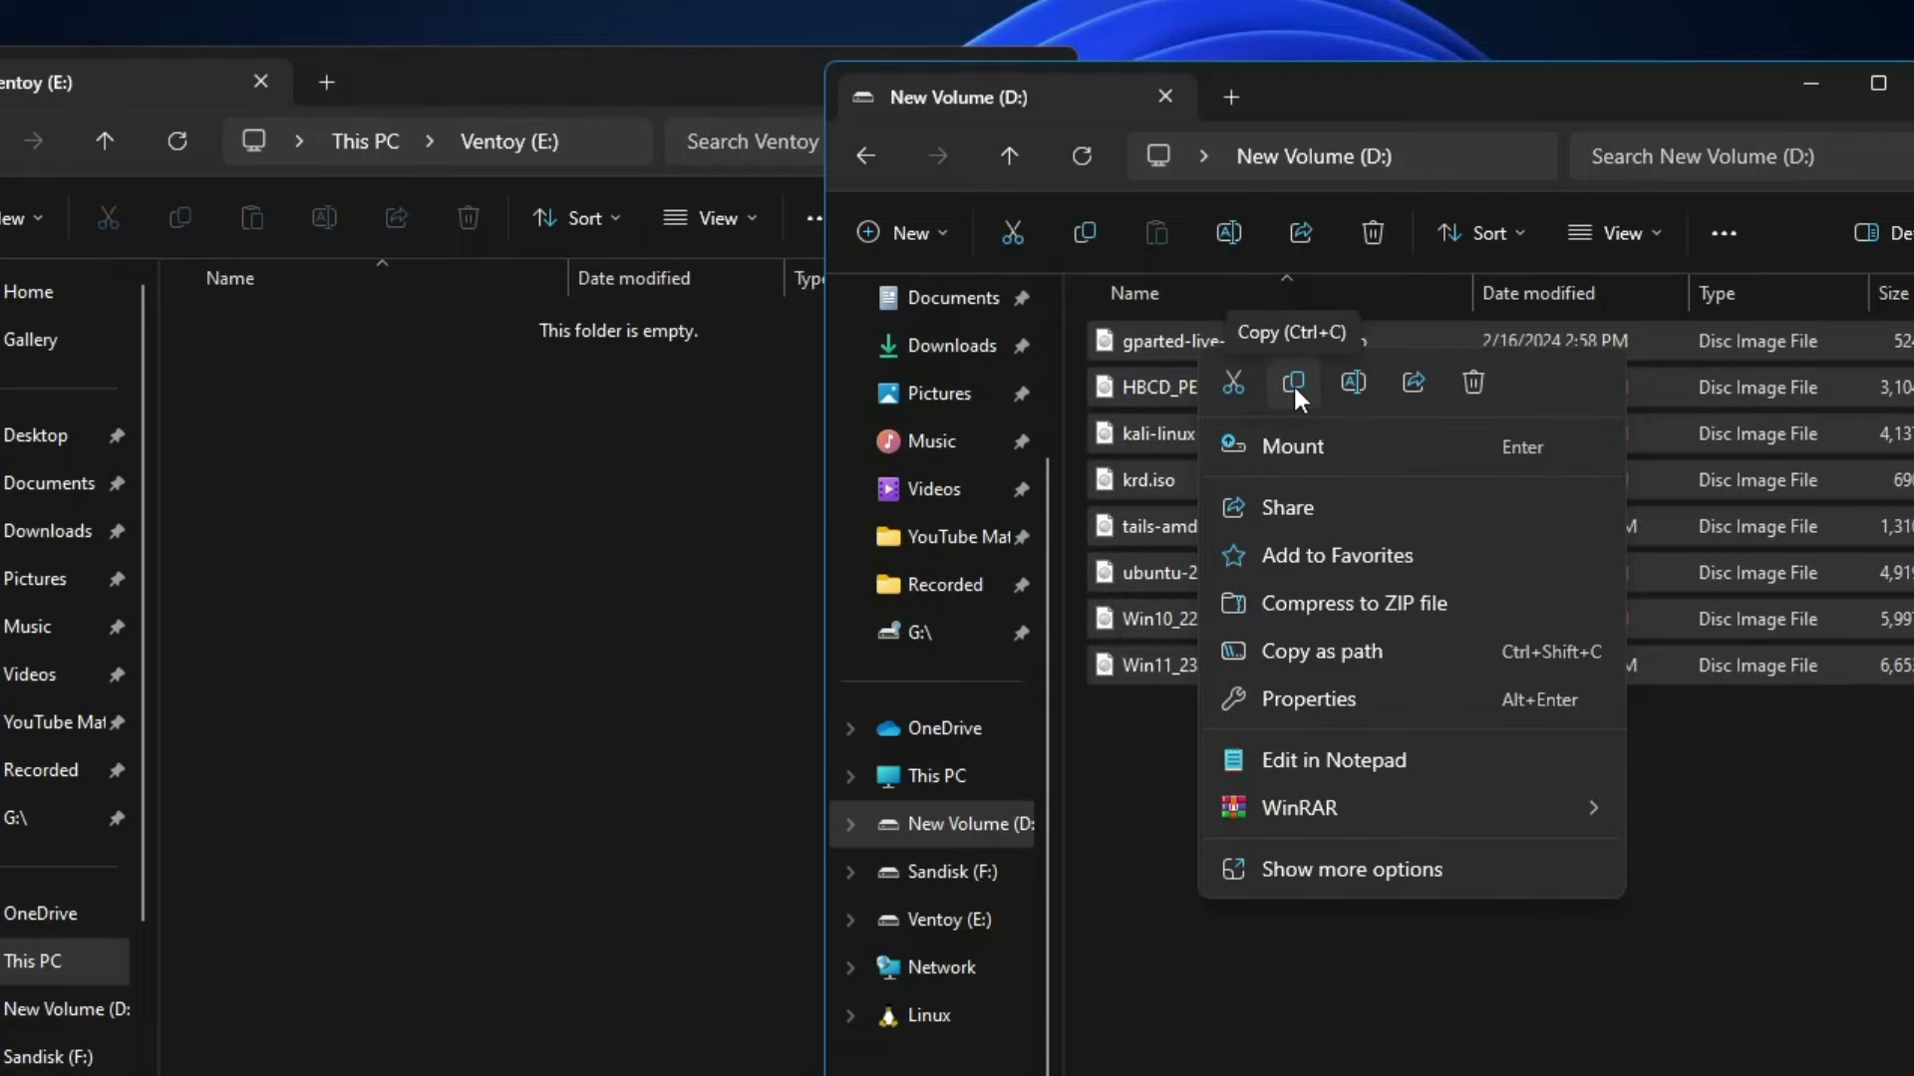
pyautogui.click(1294, 383)
# - Paste the eight copied images into the empty Ventoy (E:) drive
pyautogui.click(480, 469)
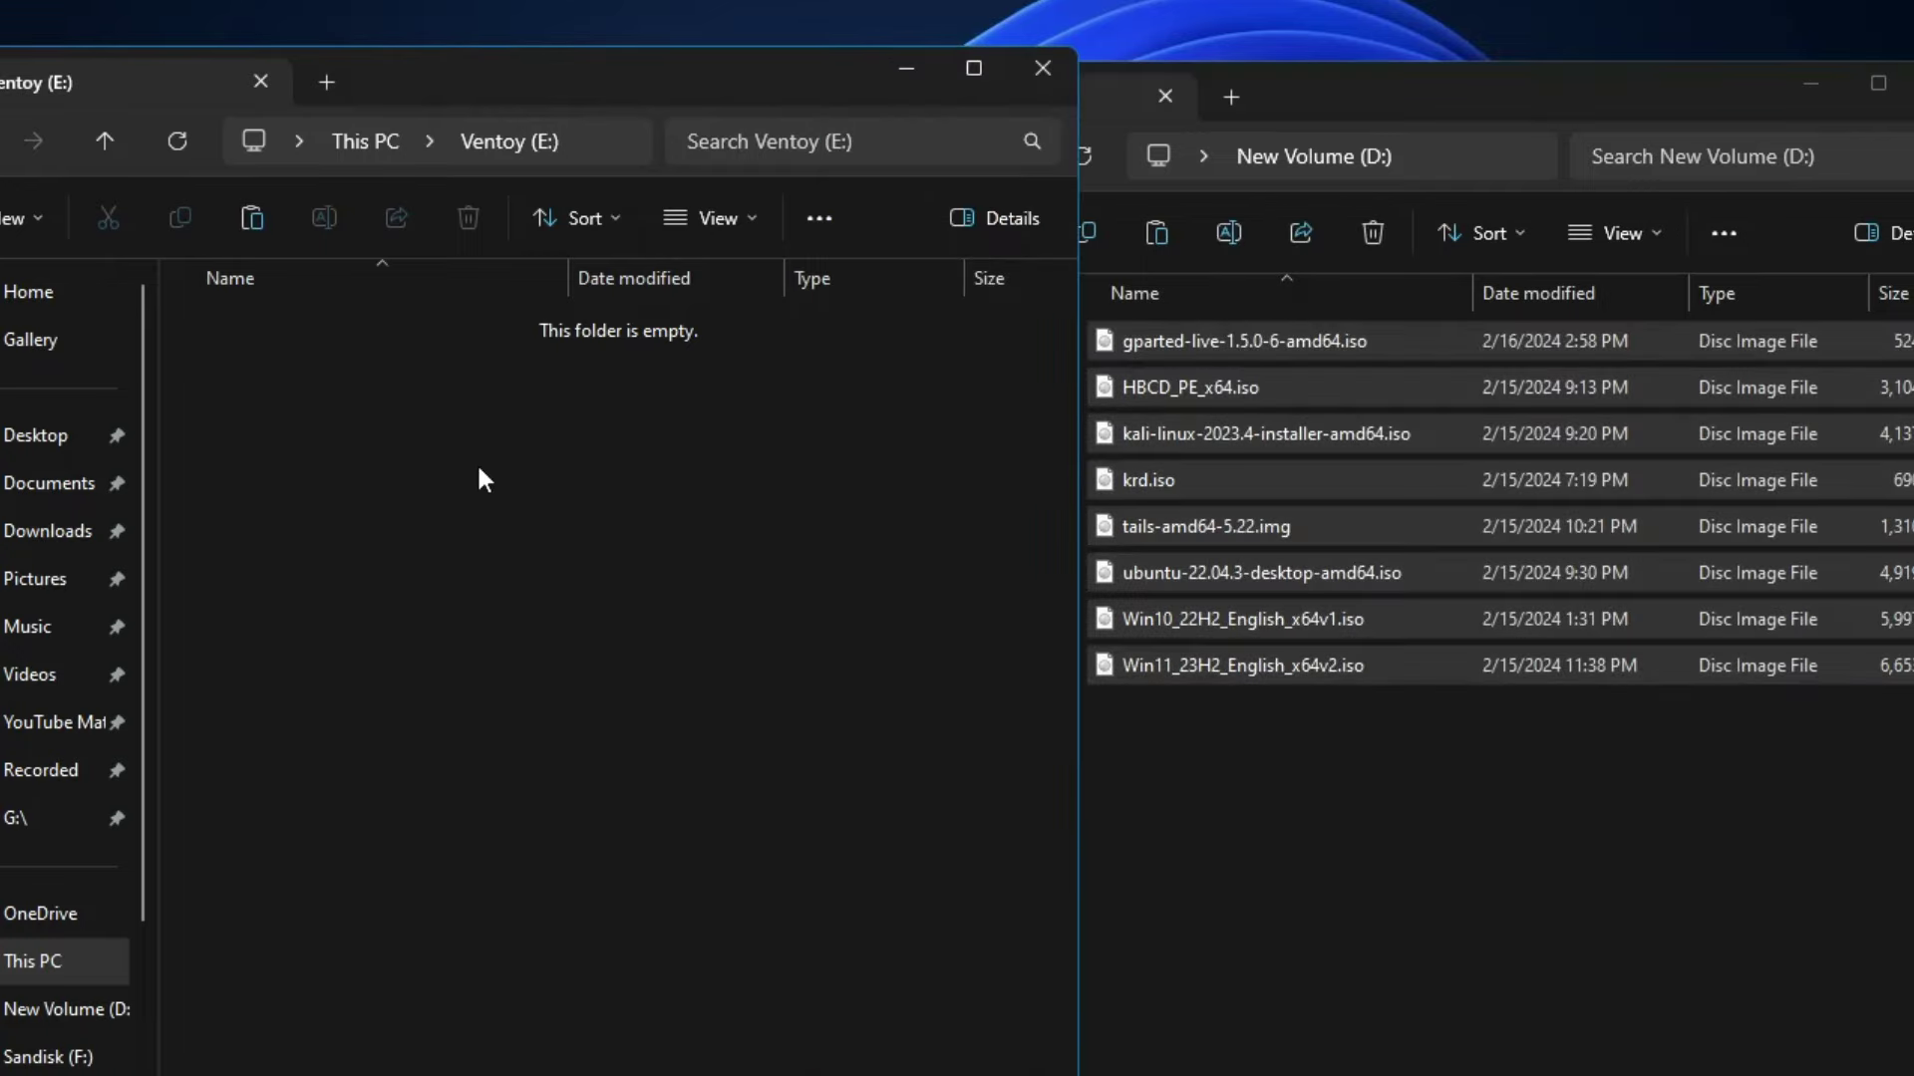
pyautogui.rightClick(478, 479)
pyautogui.click(508, 499)
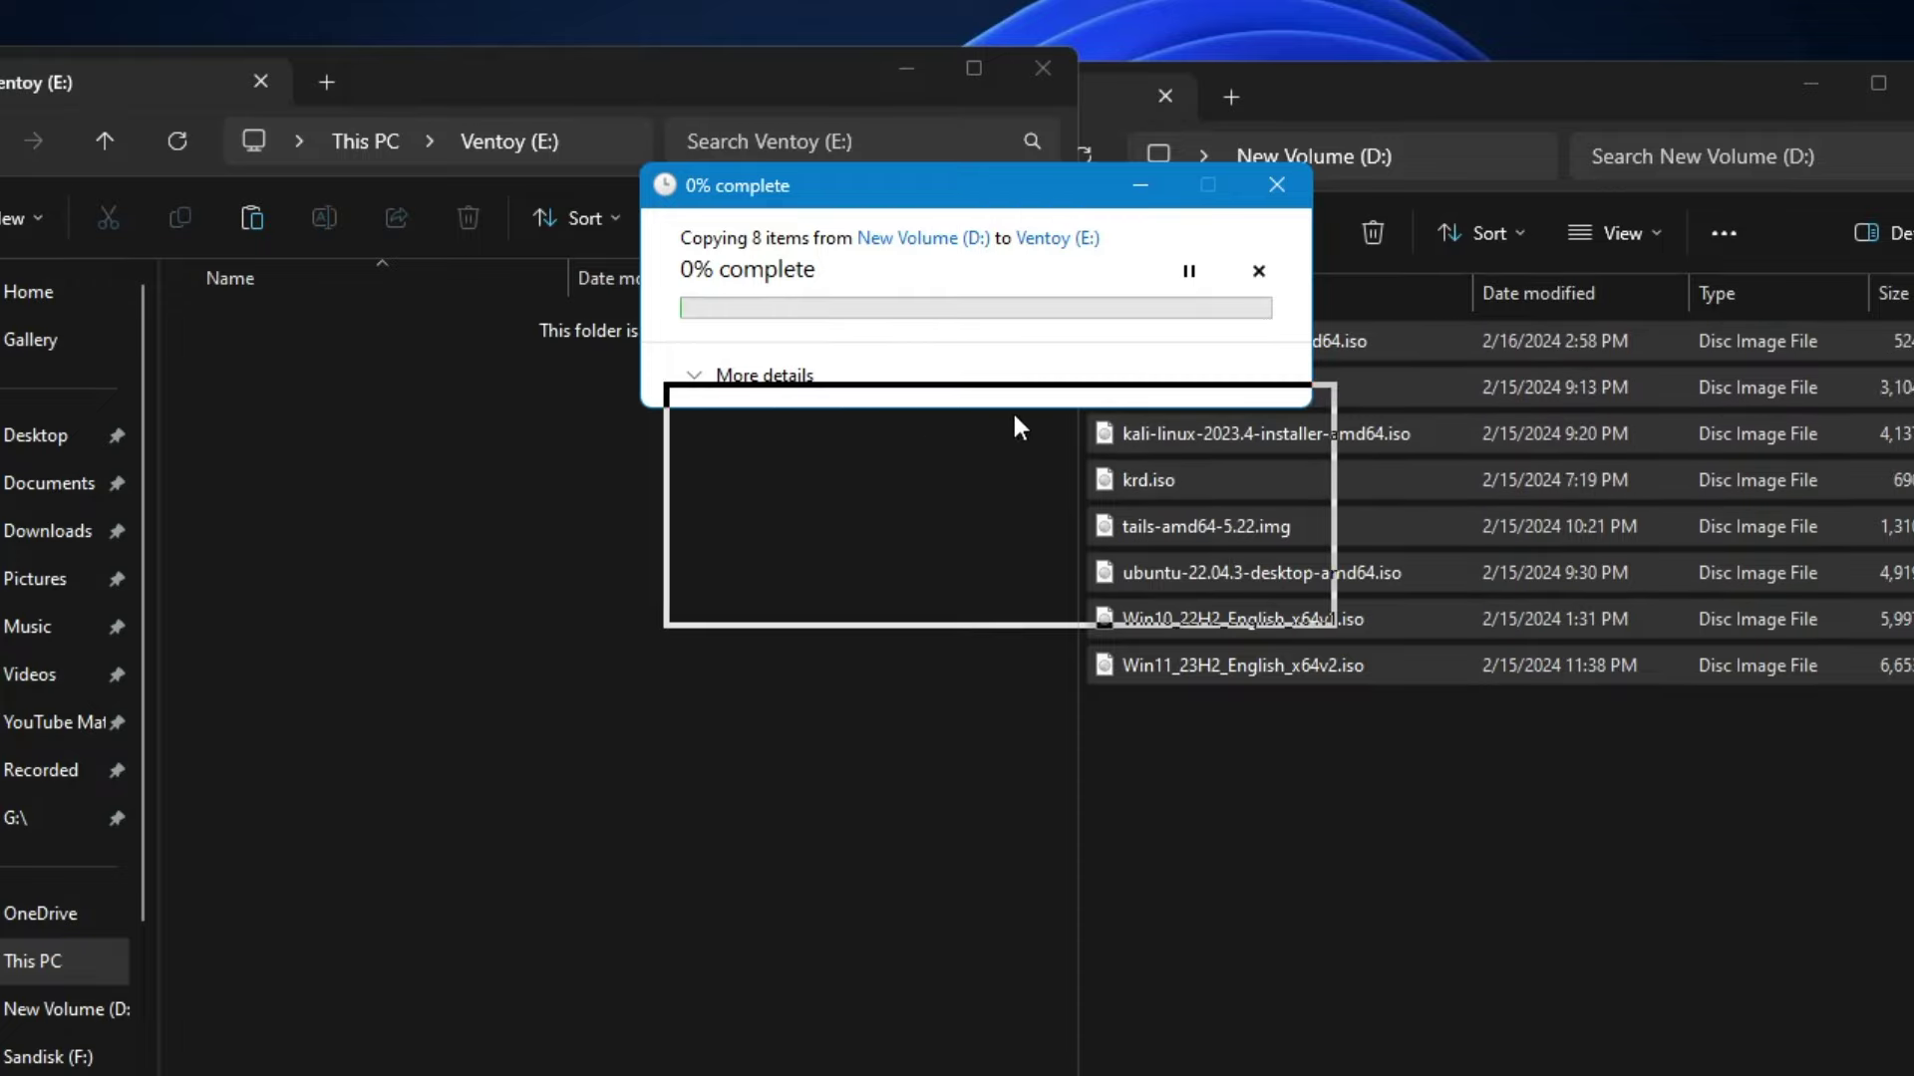
# - Move the copy progress window aside while the eight images finish copying to Ventoy (E:)
pyautogui.moveTo(1014, 427); pyautogui.dragTo(1017, 424)
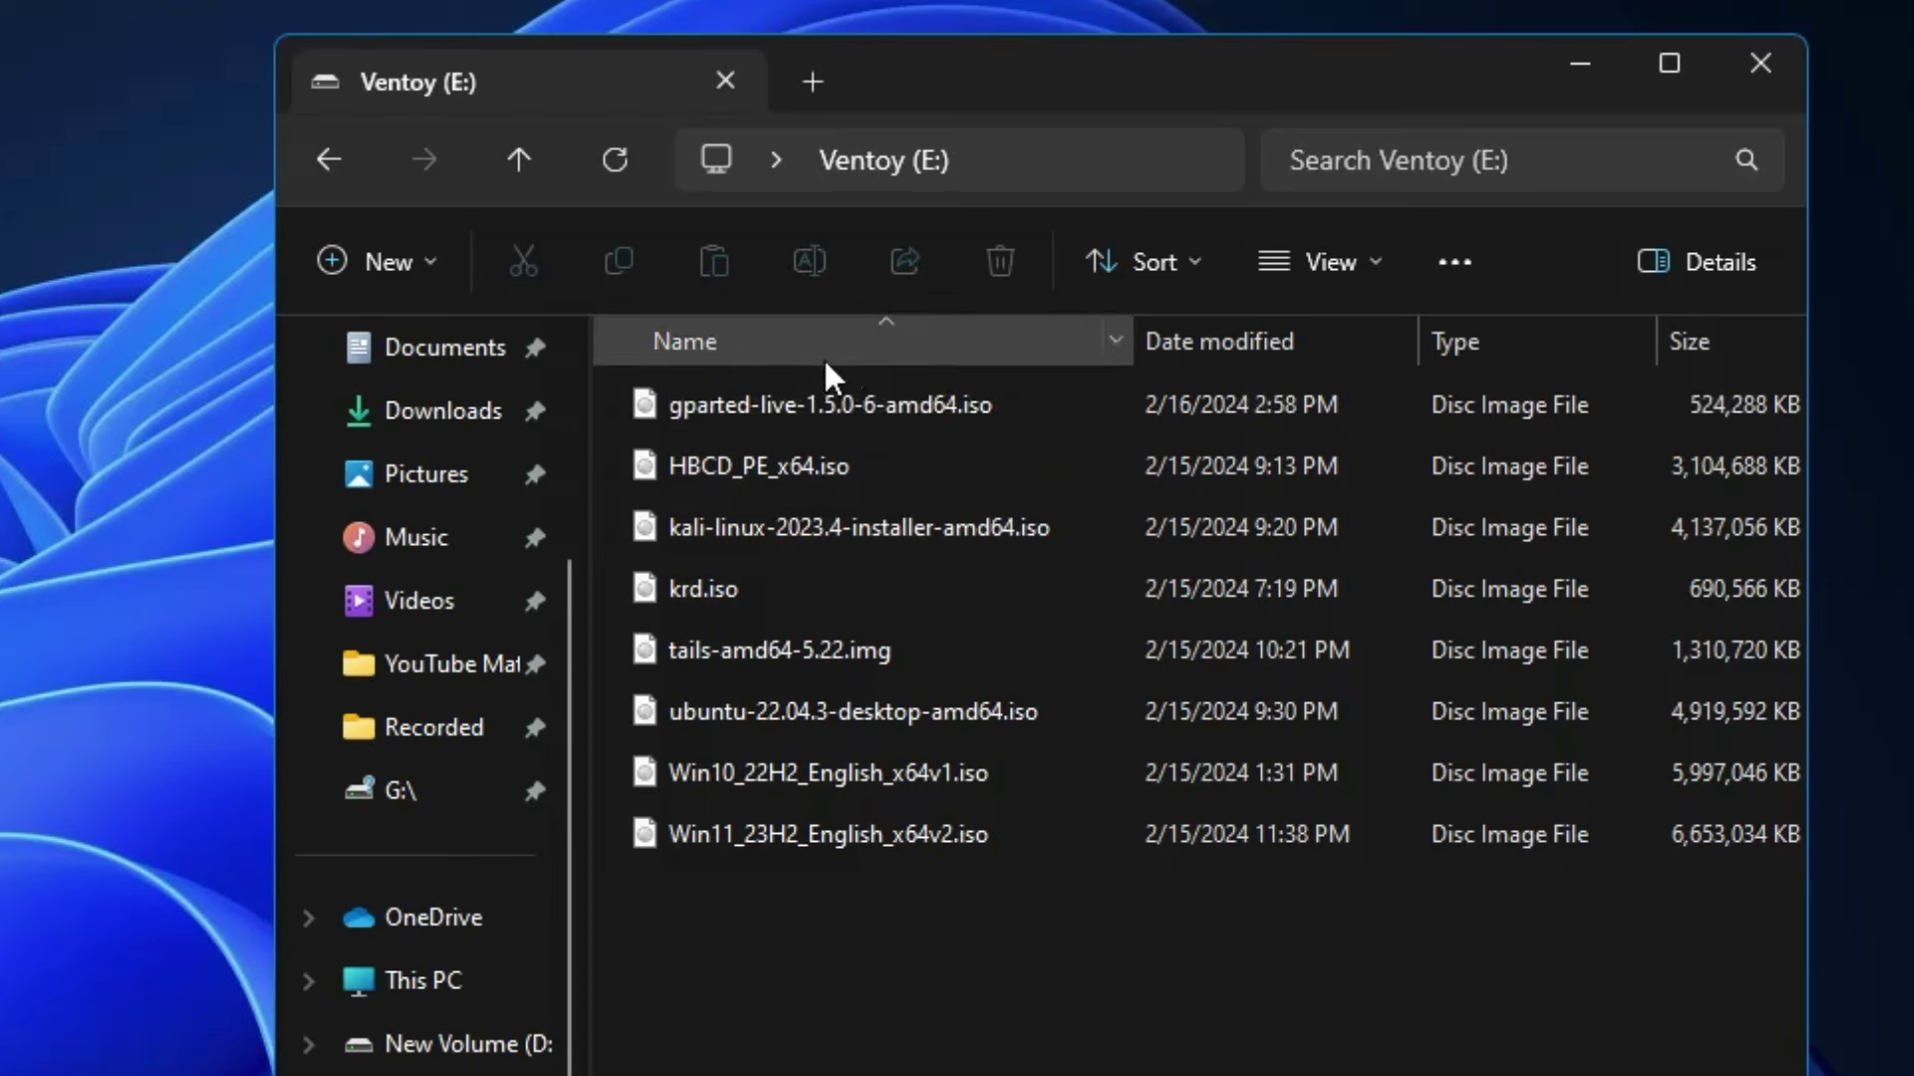
# - Select each image on Ventoy (E:) in turn, from HBCD_PE_x64.iso to Win11_23H2_English_x64v2.iso
pyautogui.click(773, 476)
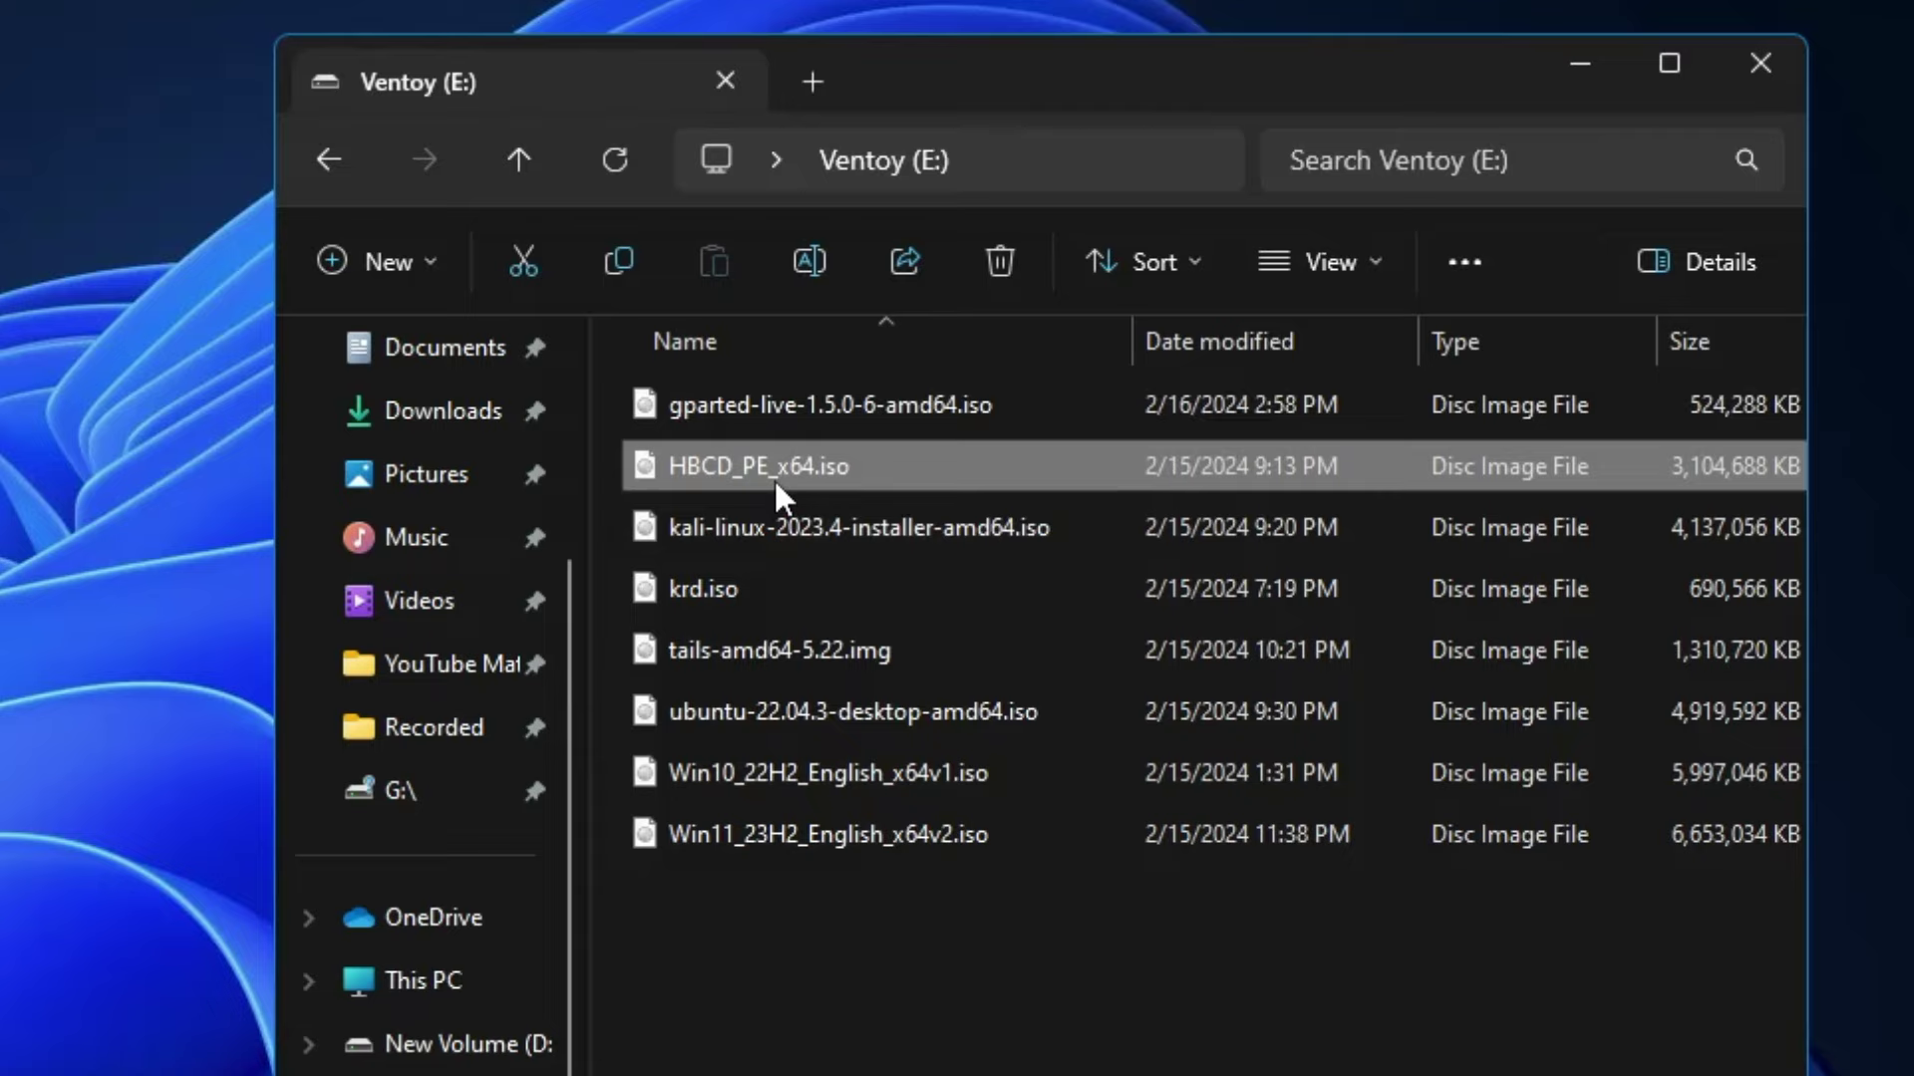
pyautogui.click(752, 529)
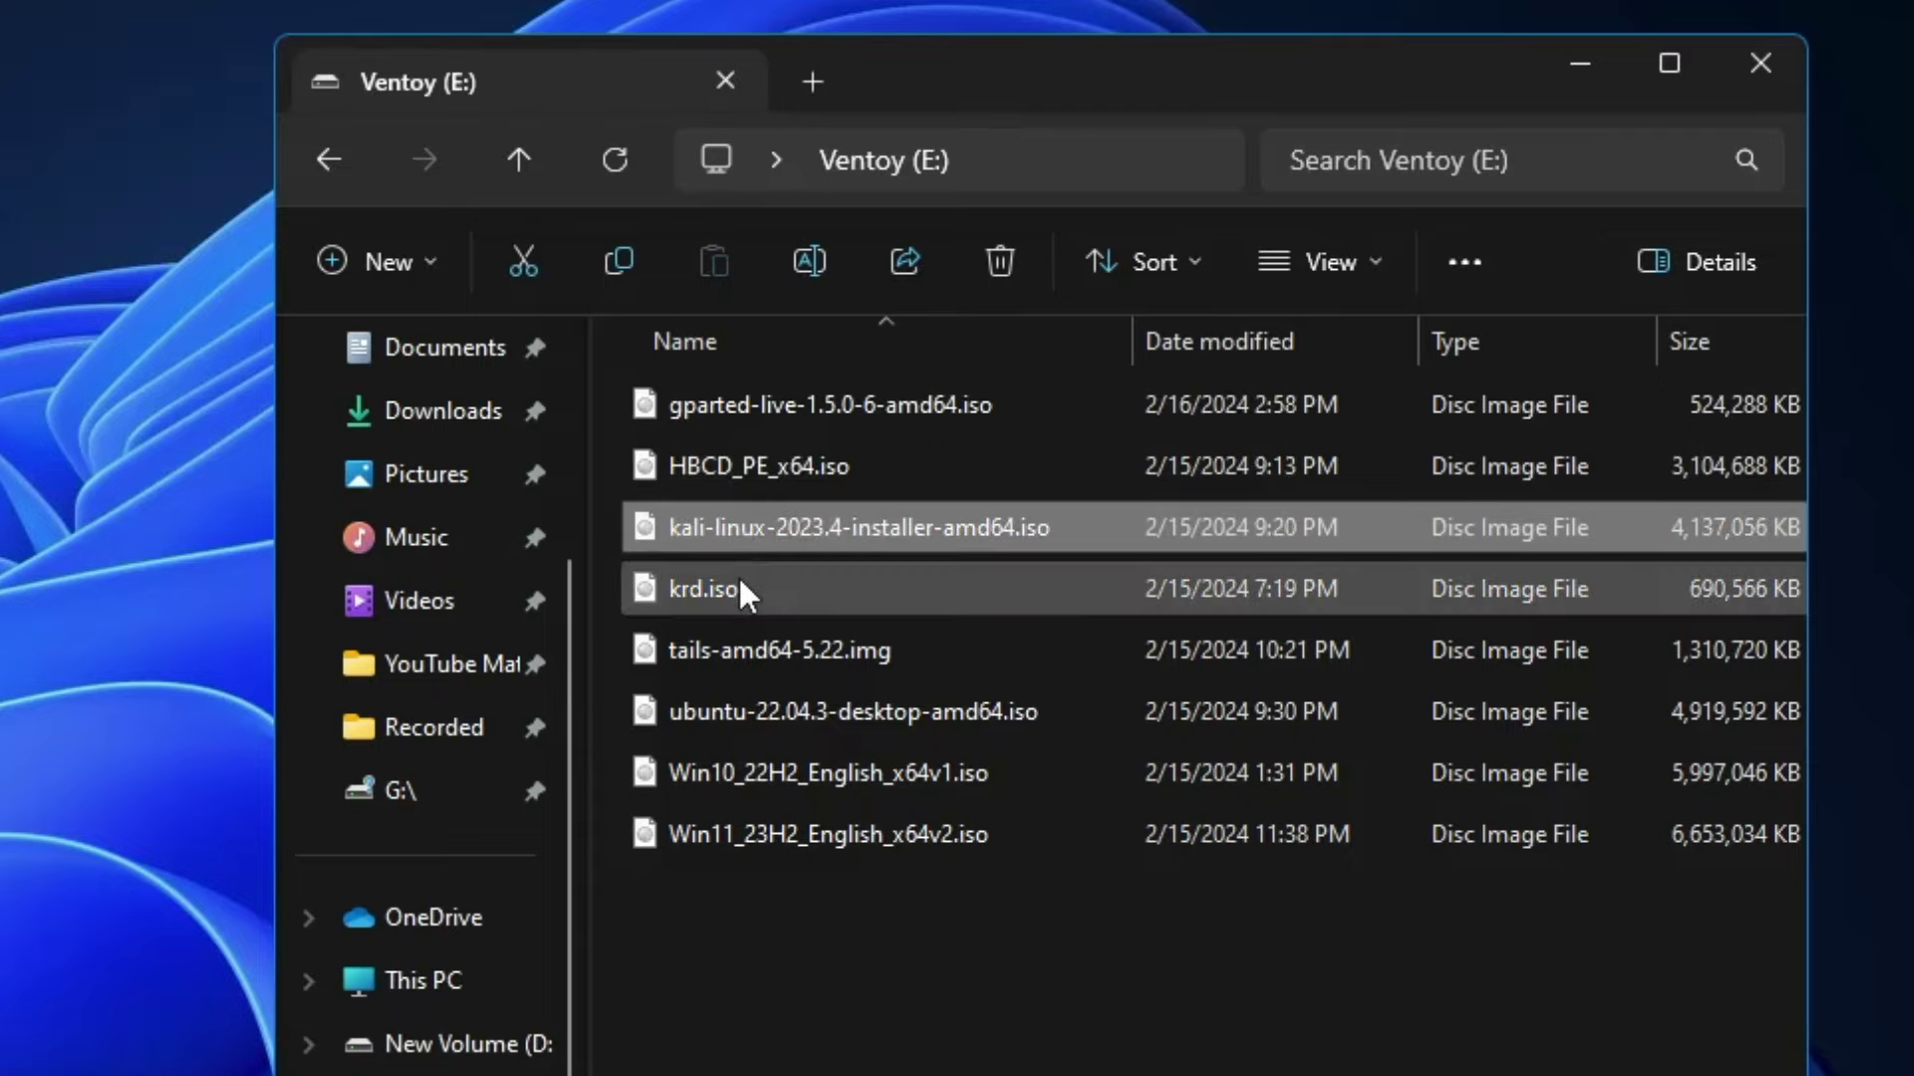
pyautogui.click(739, 584)
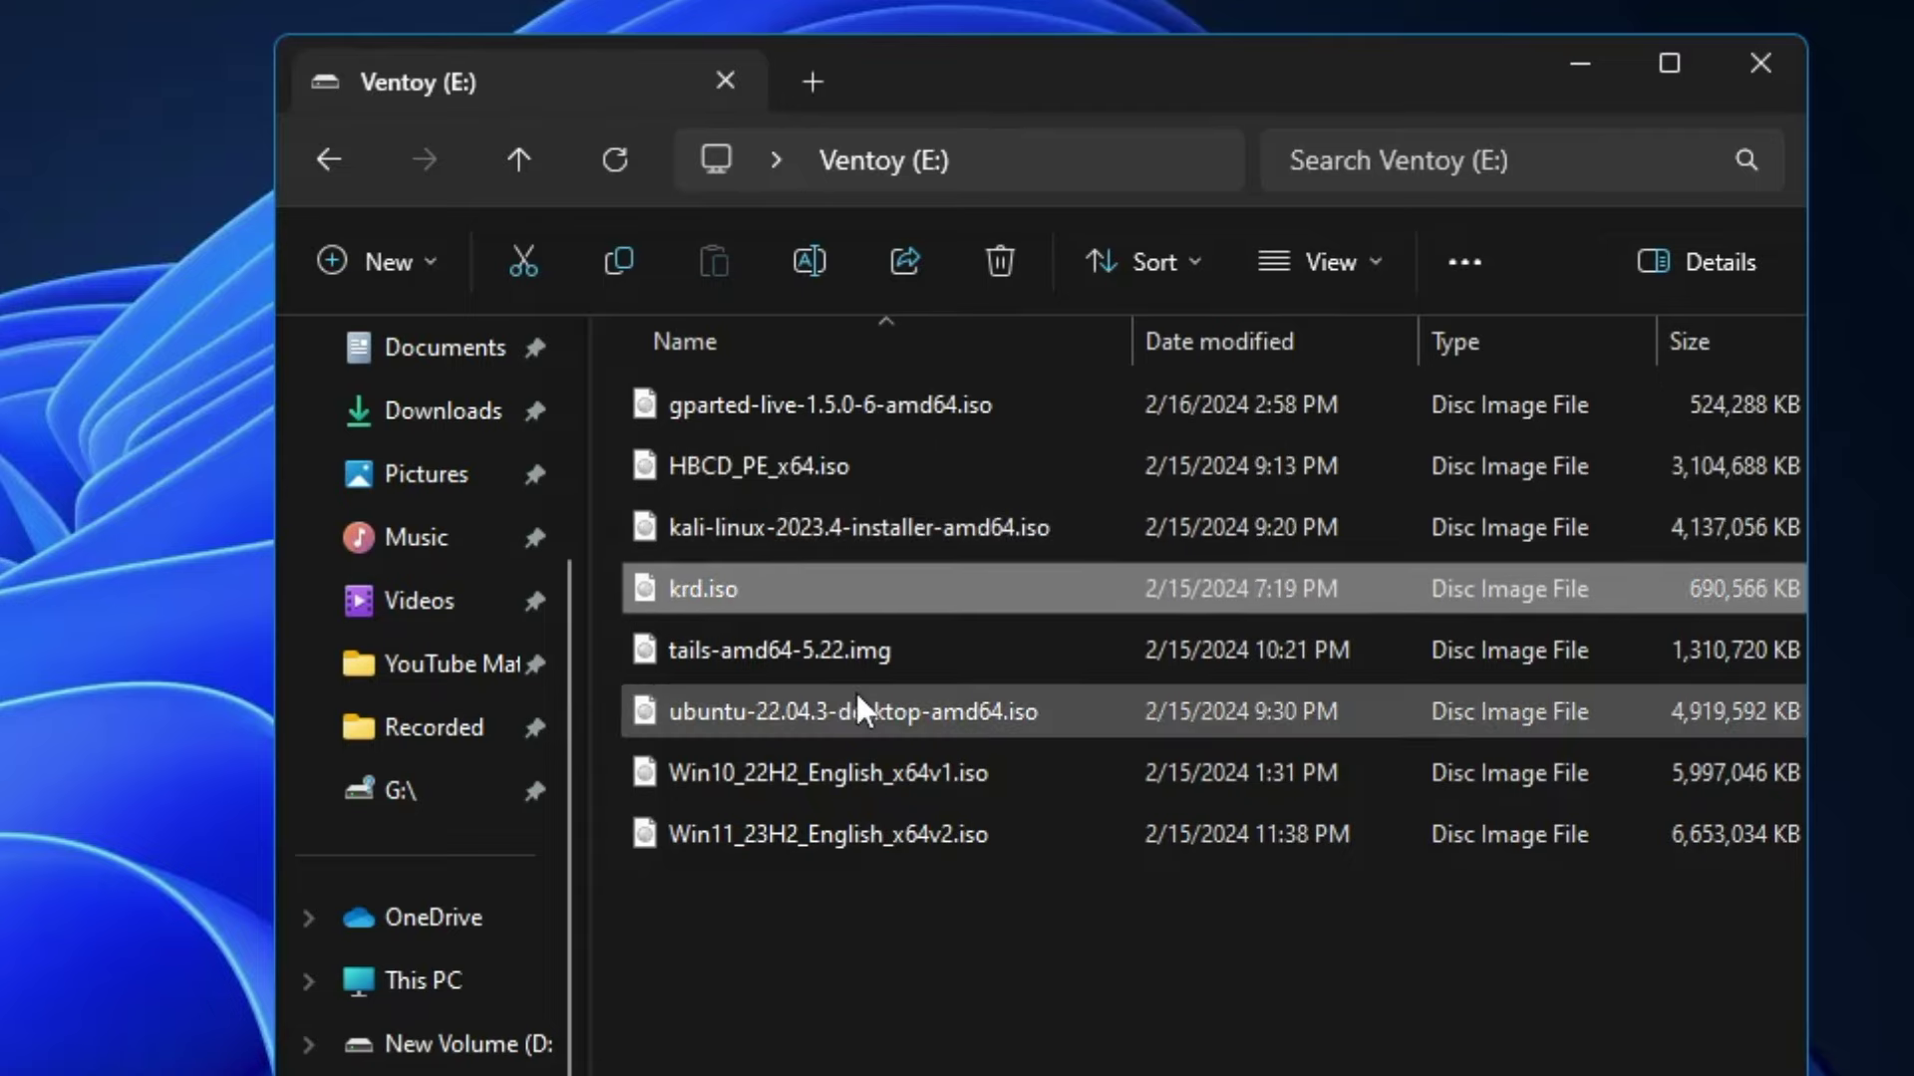
pyautogui.click(838, 663)
pyautogui.click(832, 718)
pyautogui.click(823, 775)
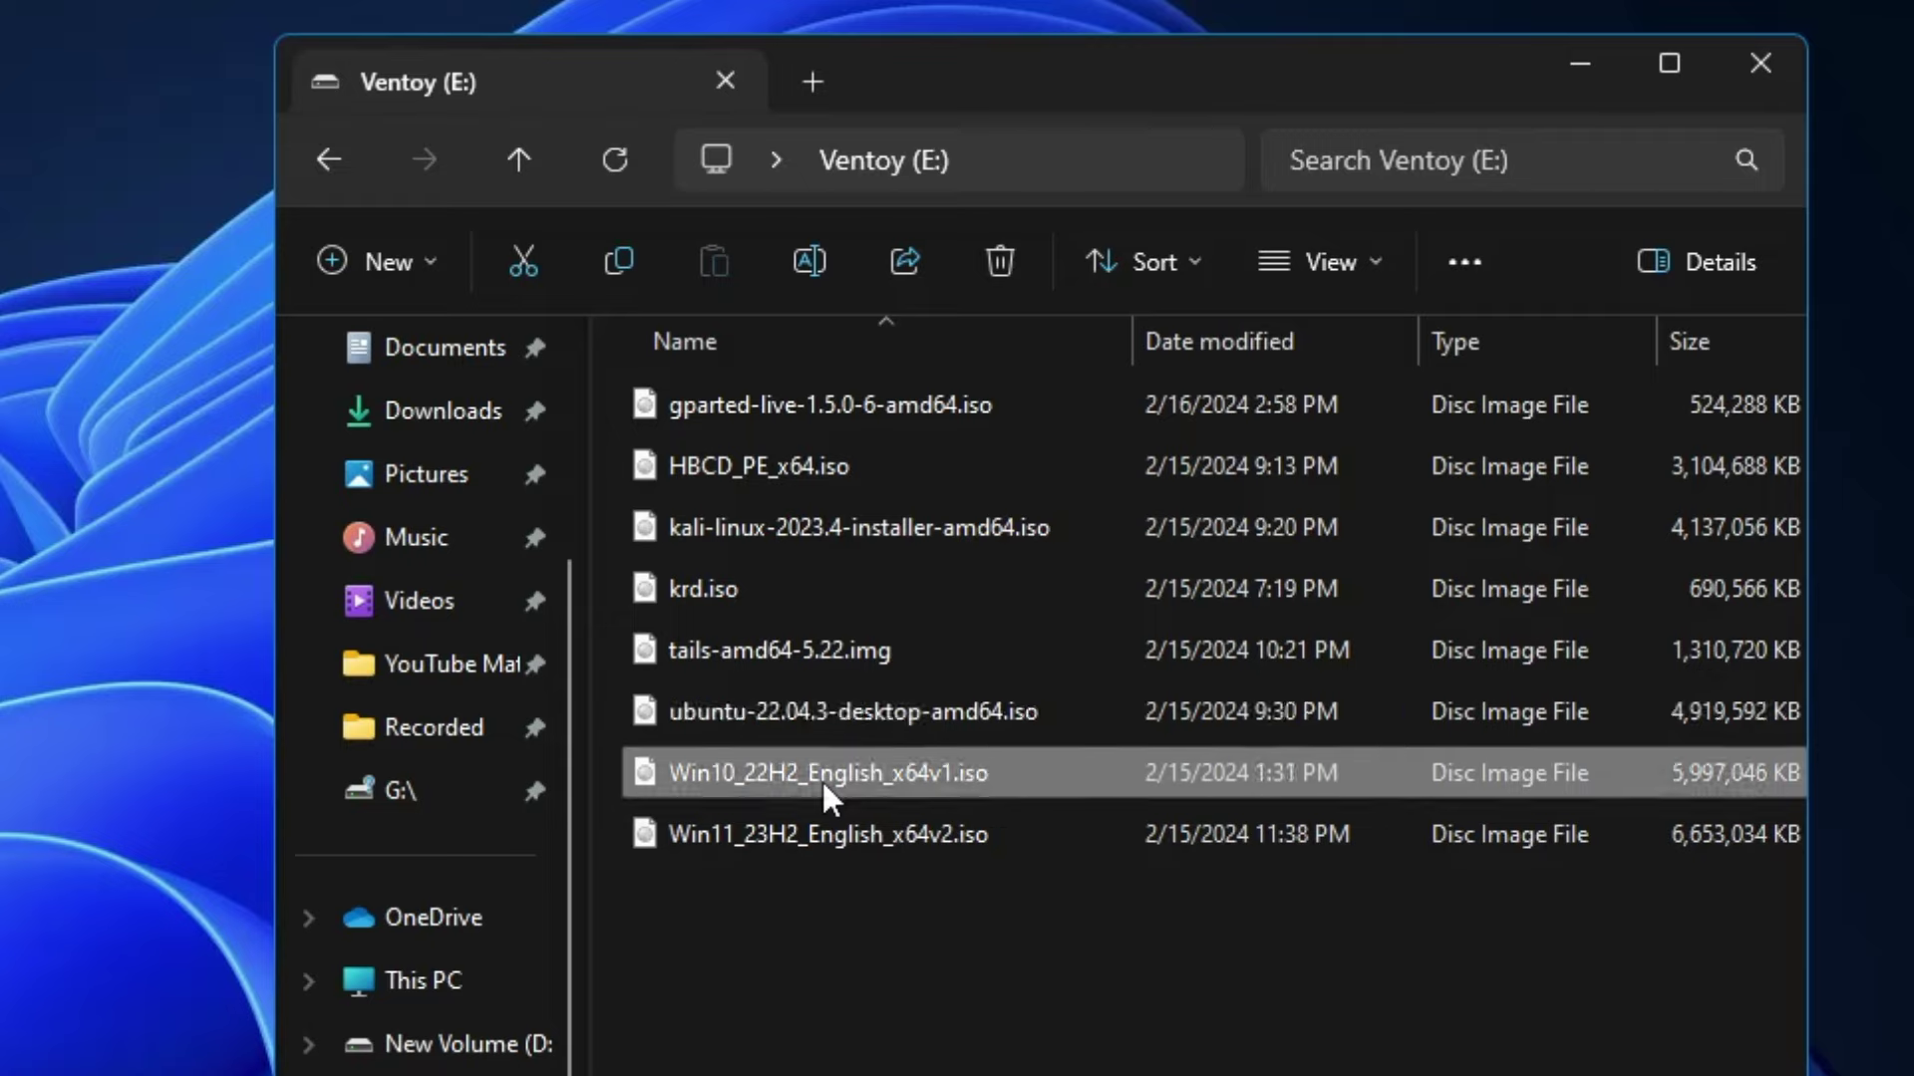
pyautogui.click(822, 838)
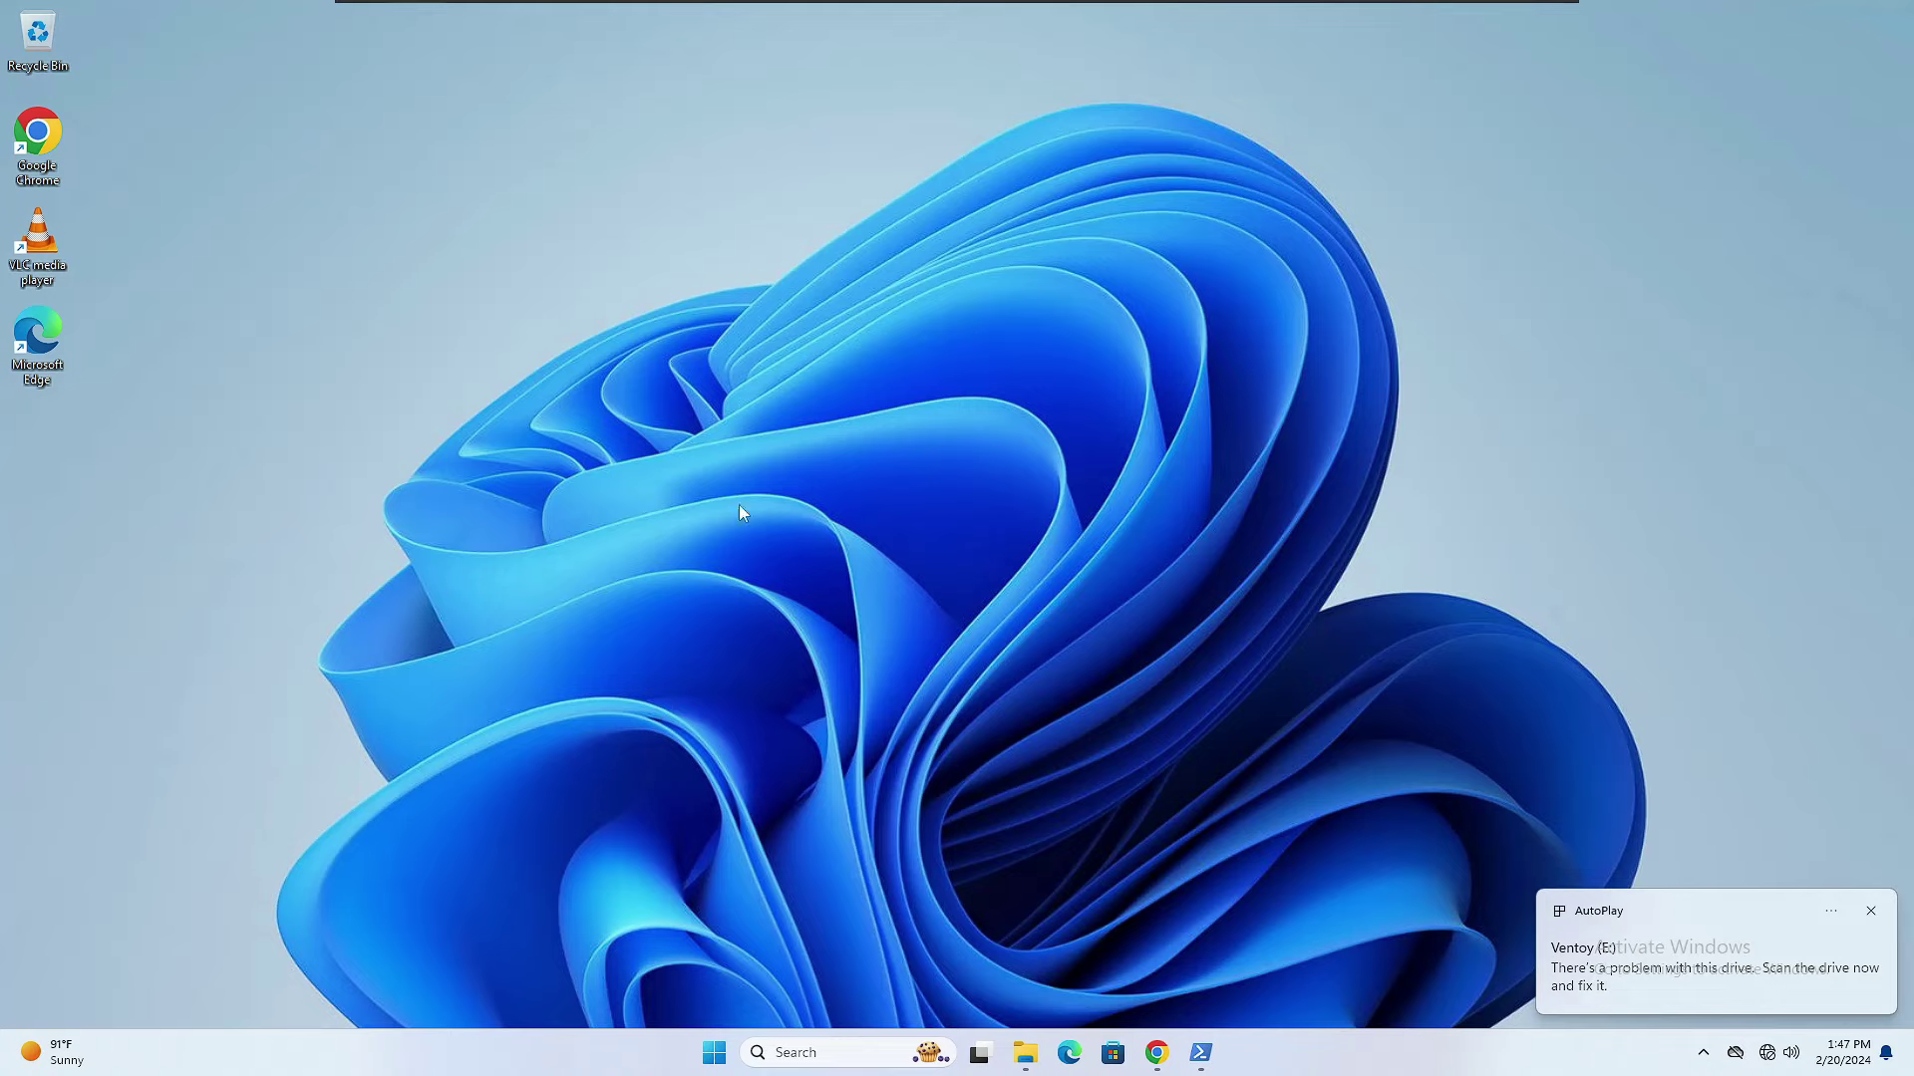
# - Restart the test PC from the Start menu's power options
pyautogui.click(714, 1052)
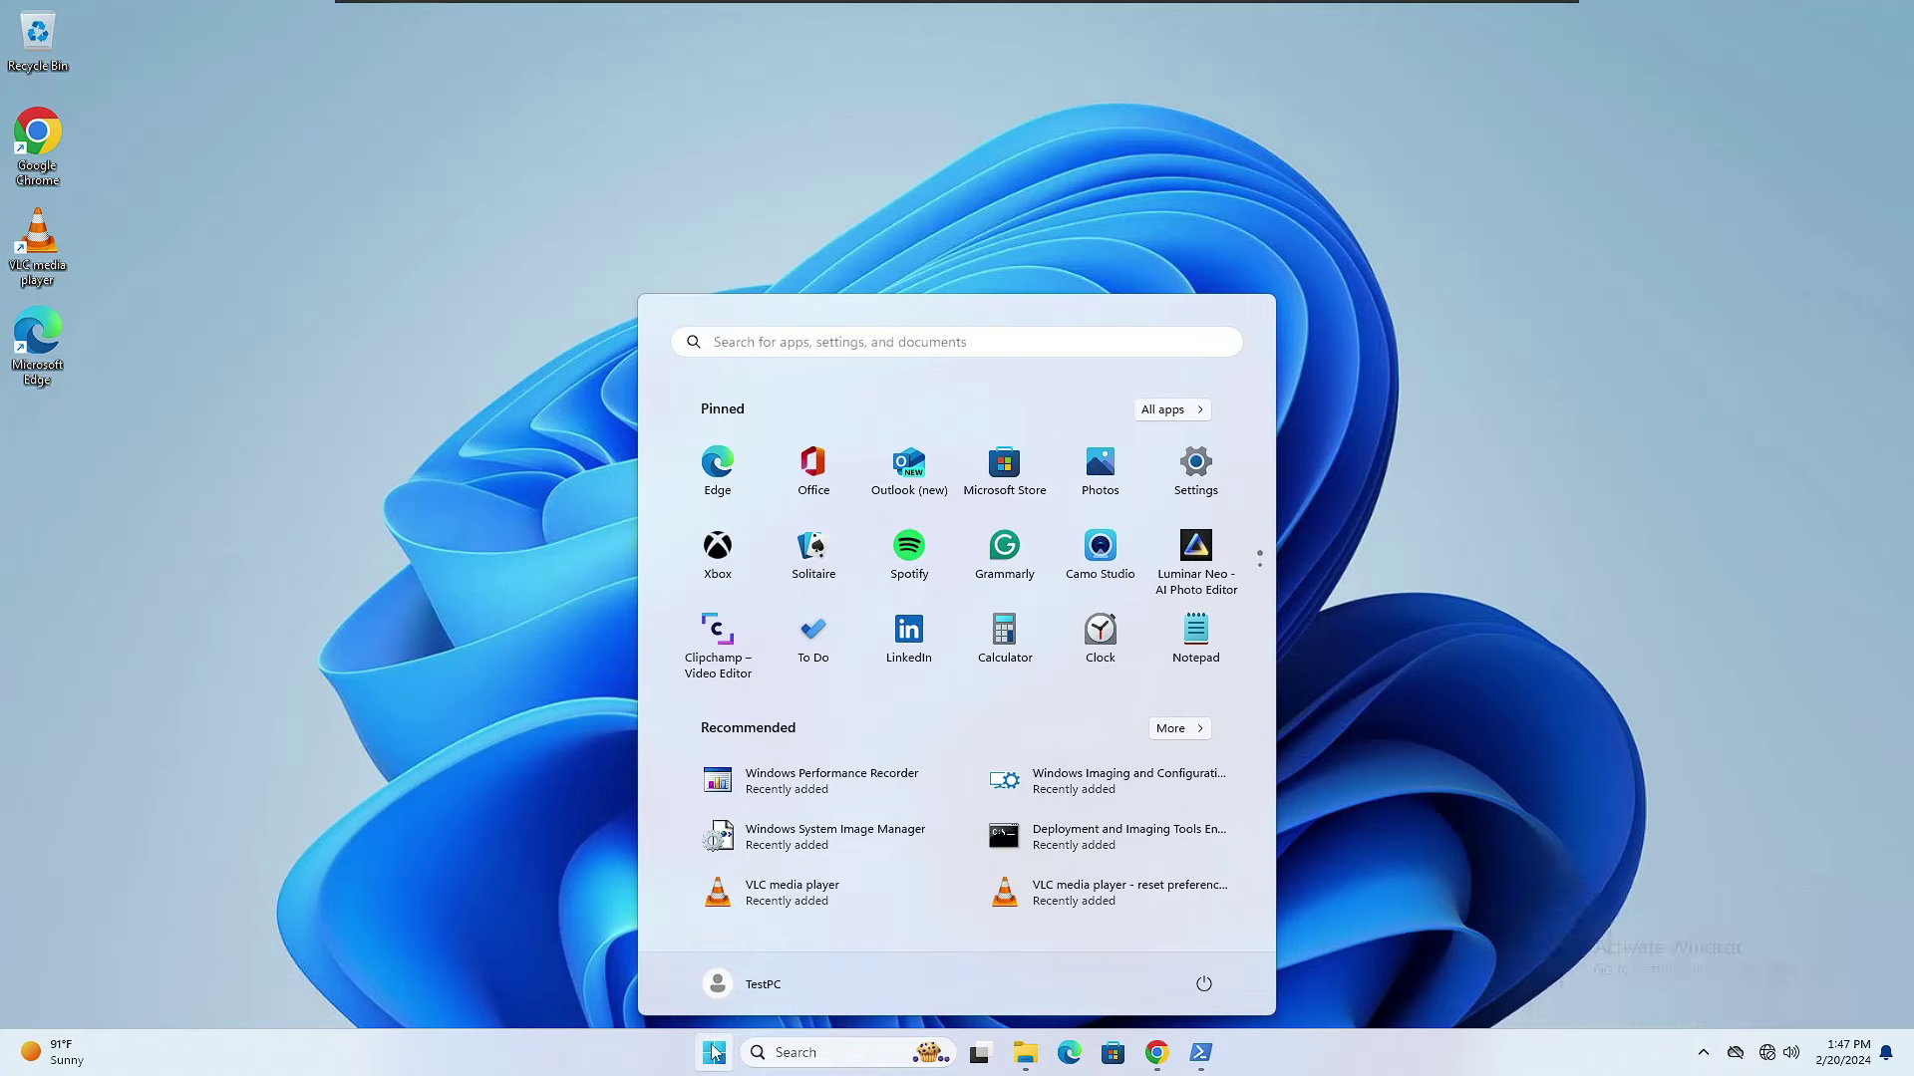
pyautogui.click(1218, 973)
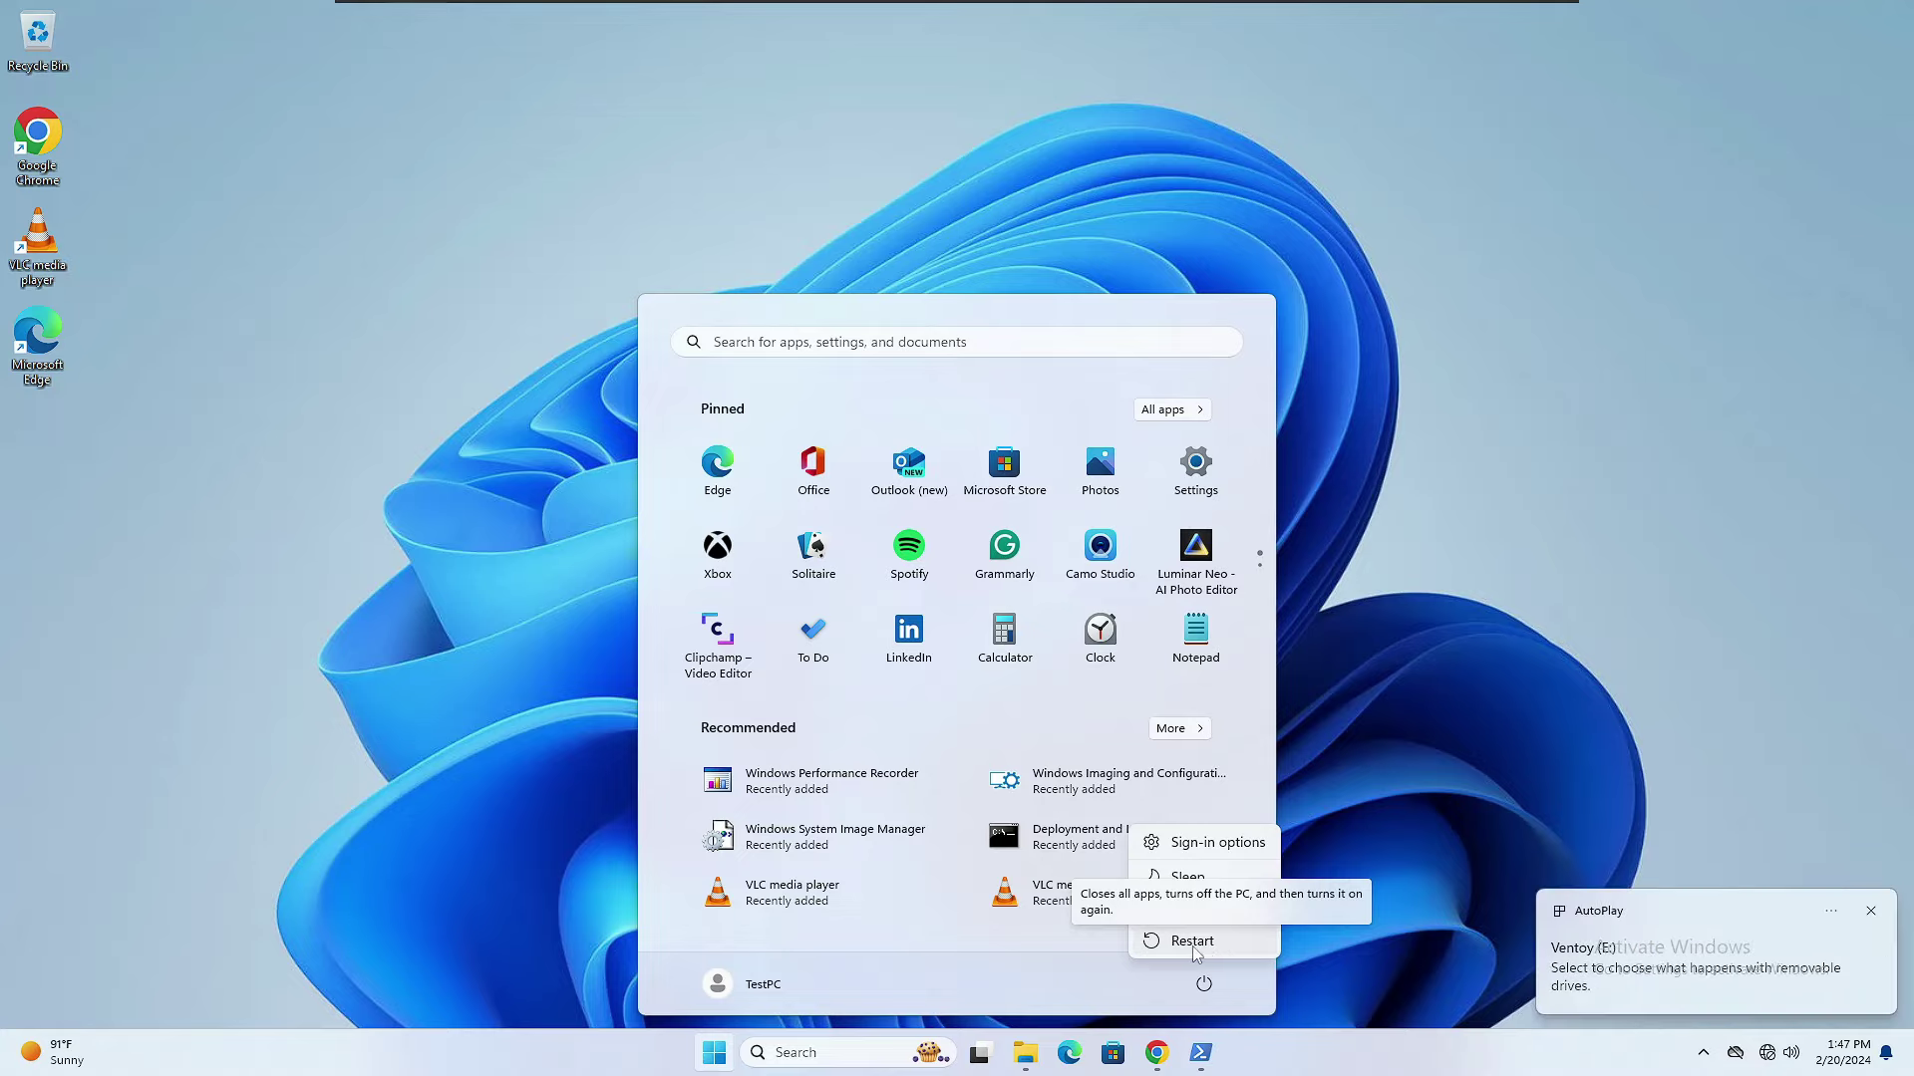
pyautogui.click(1193, 944)
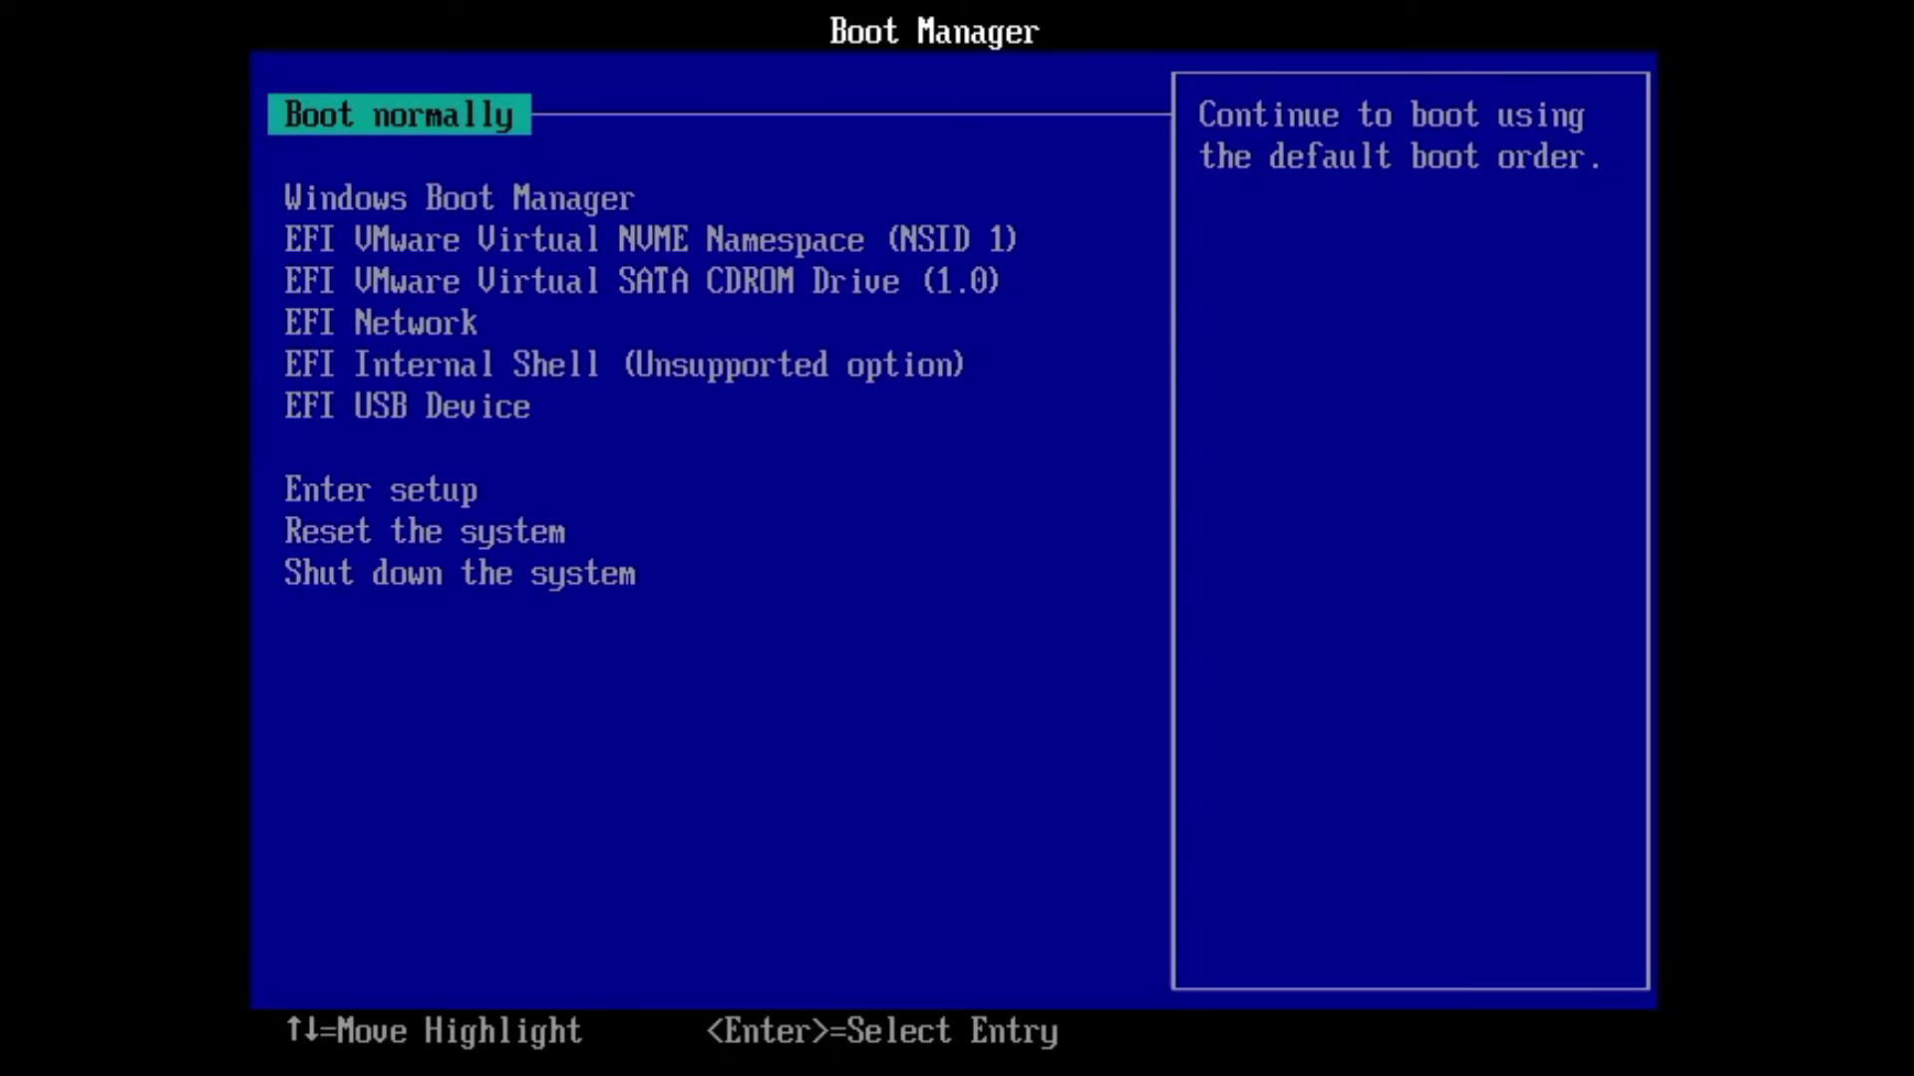
# - Highlight EFI USB Device in the Boot Manager list and boot from it
pyautogui.press('Down')
pyautogui.press('Down')
pyautogui.press('Down')
pyautogui.press('Down')
pyautogui.press('Down')
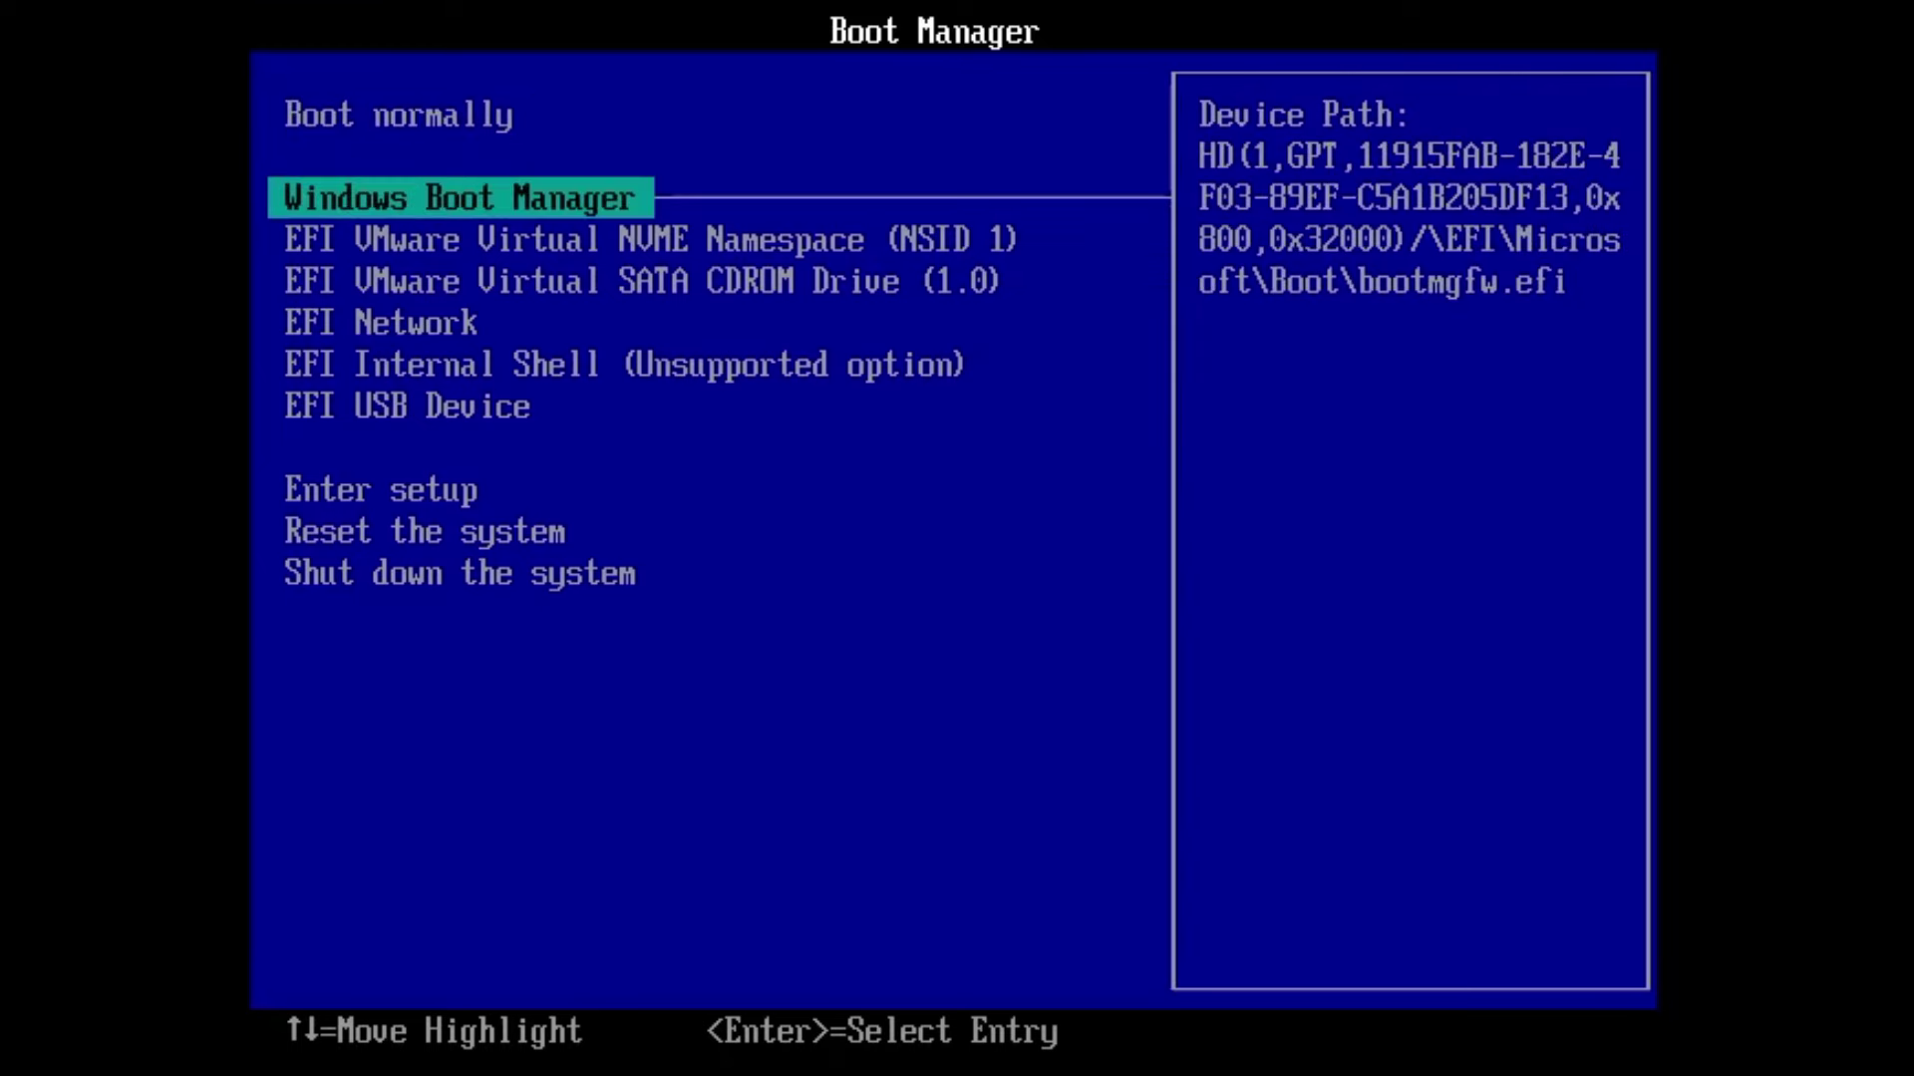
pyautogui.press('Down')
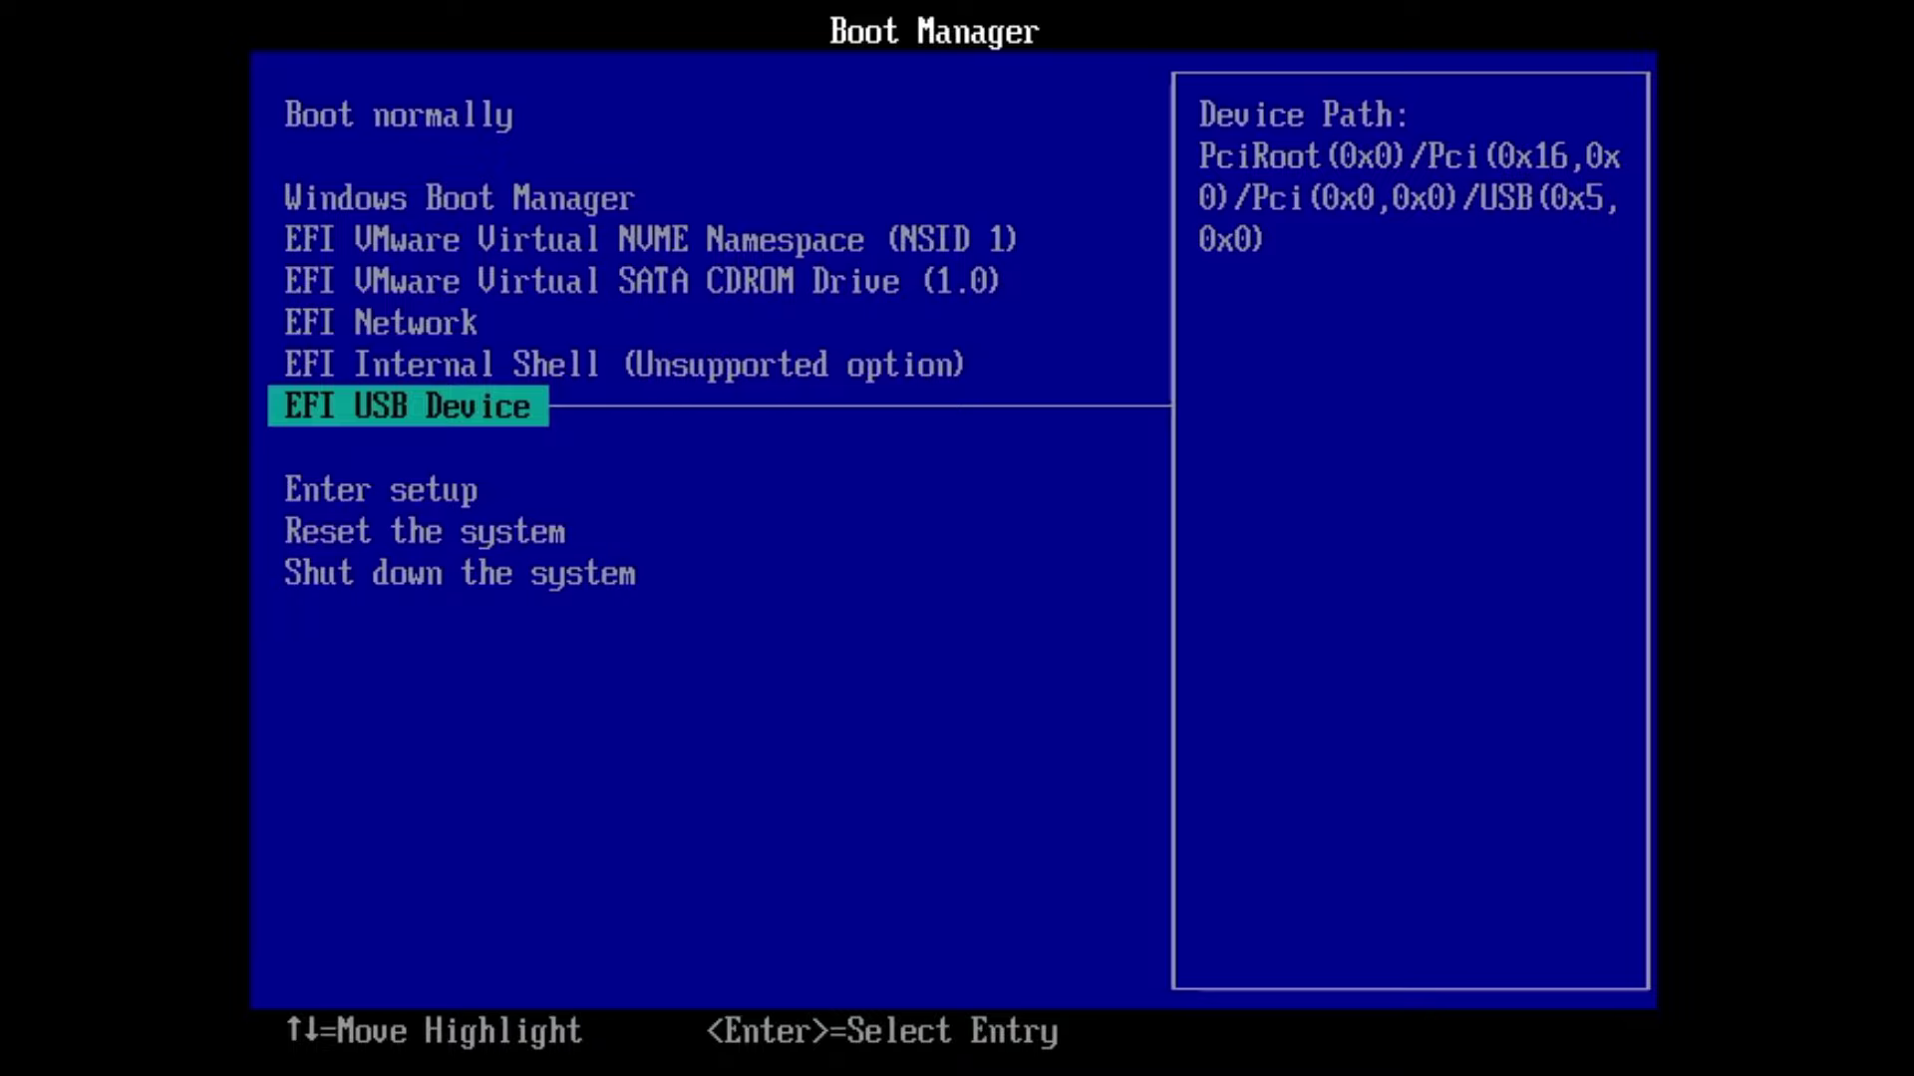
pyautogui.press('Return')
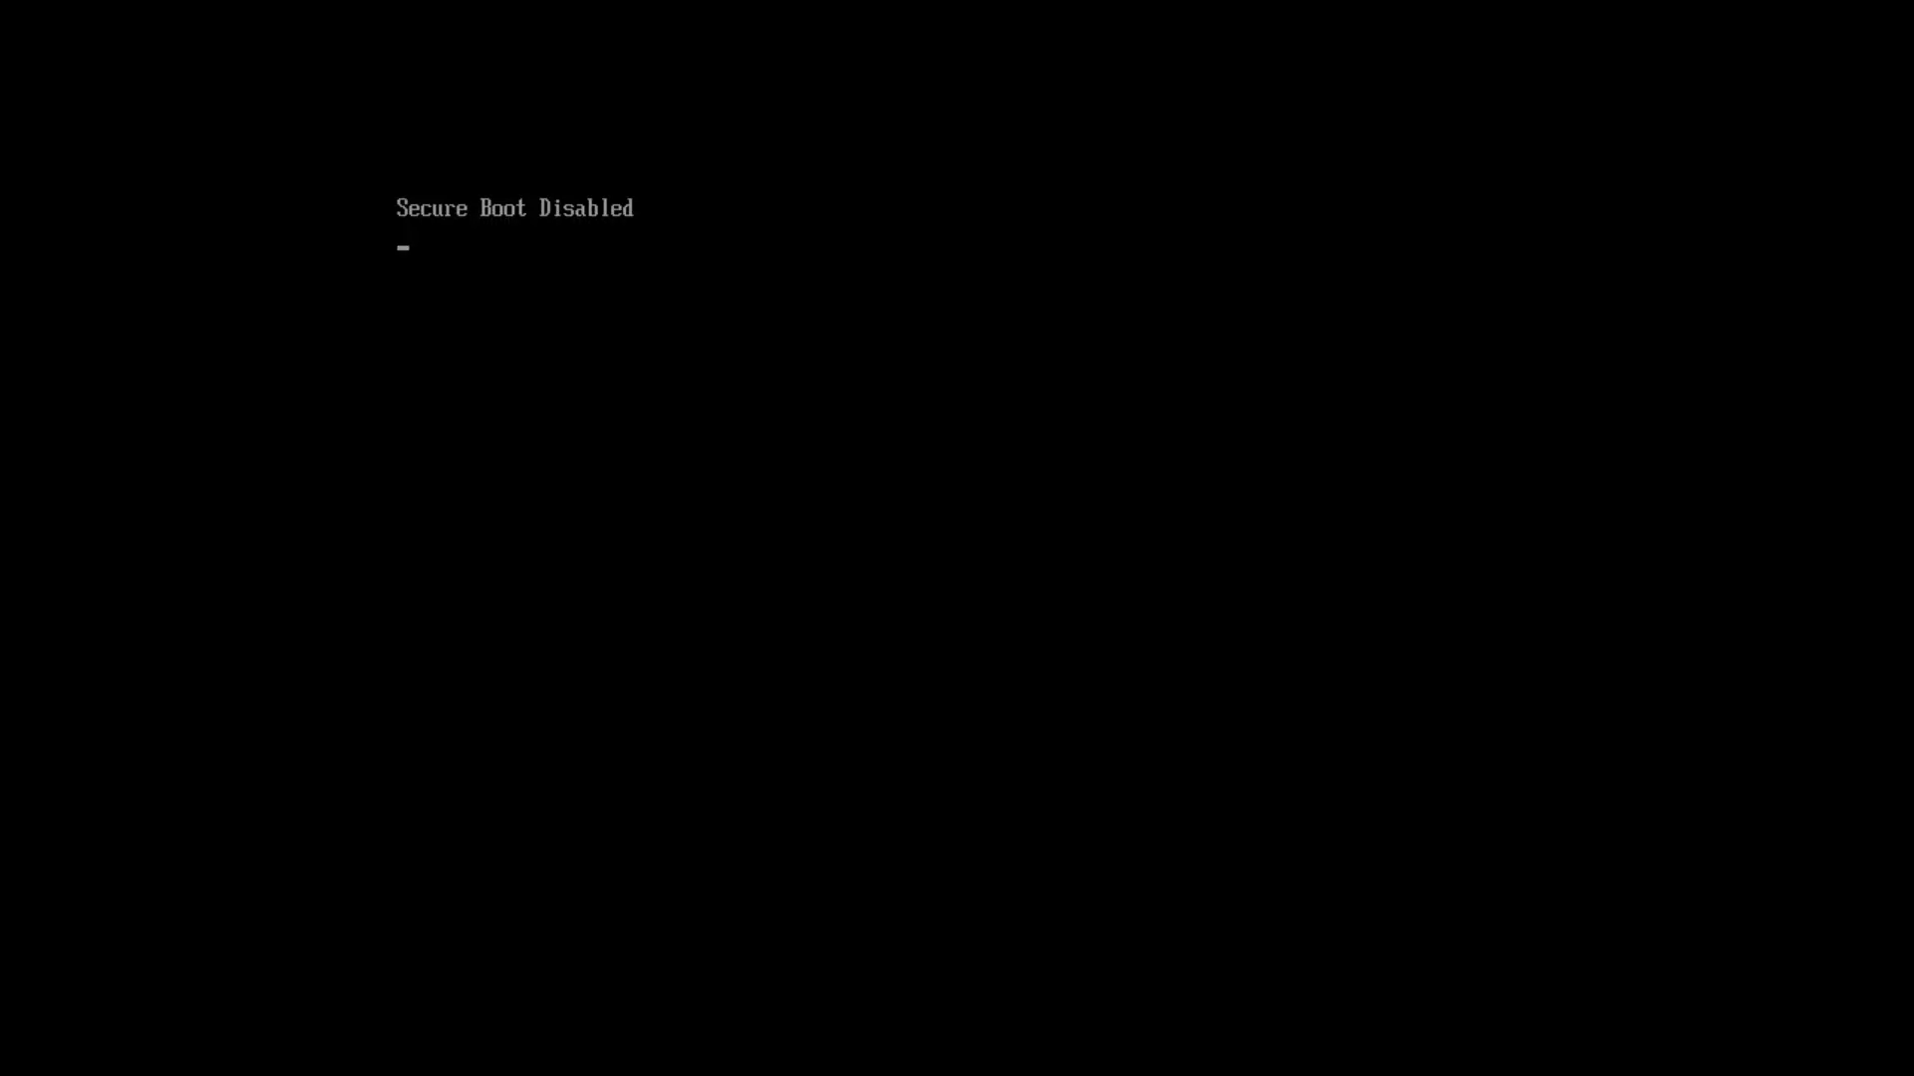